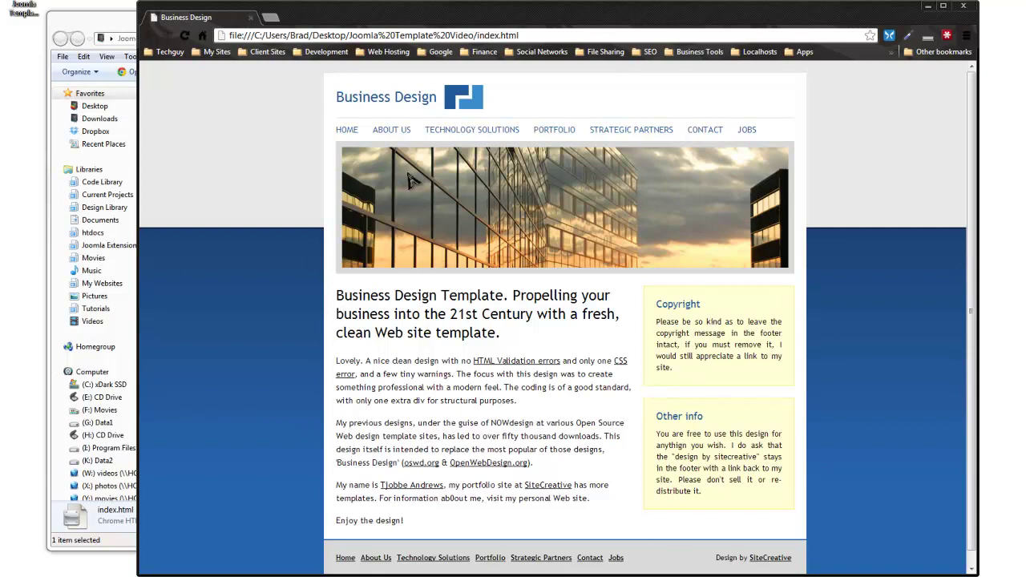
- Preview the Business Design index.html in Chrome and try its About Us link
{"action": "left_click", "coordinate": [404, 131]}
- Open the local joomlavideo home page at localhost/joomlavideo in a new tab
{"action": "left_click", "coordinate": [111, 26]}
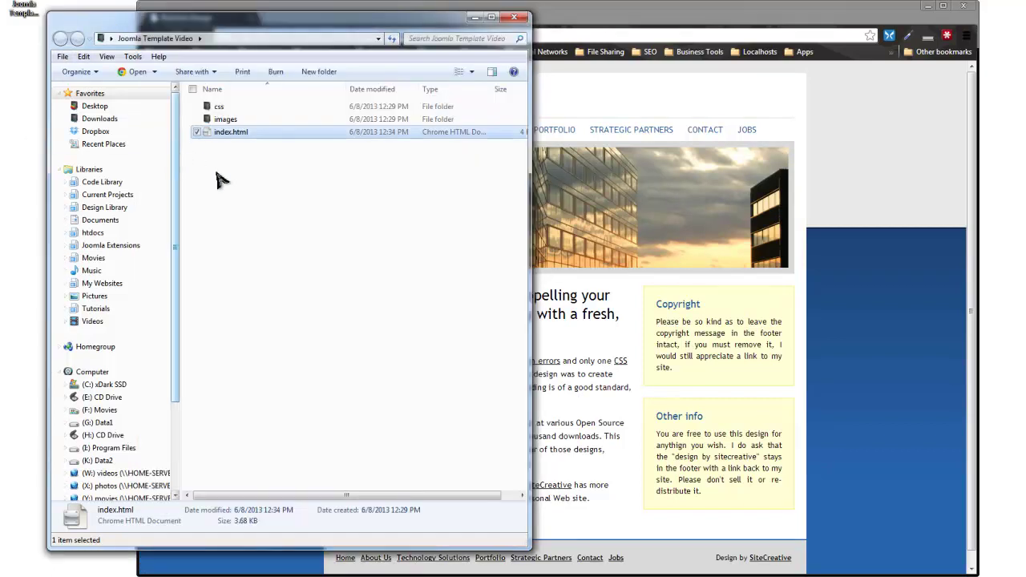
{"action": "left_click", "coordinate": [585, 35]}
{"action": "left_click", "coordinate": [269, 16]}
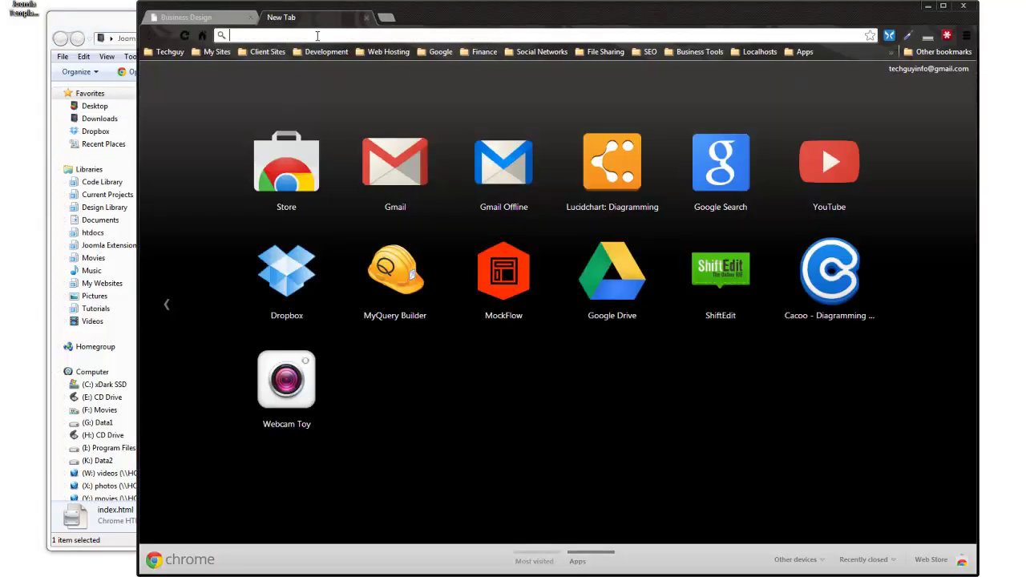
{"action": "type", "text": "local"}
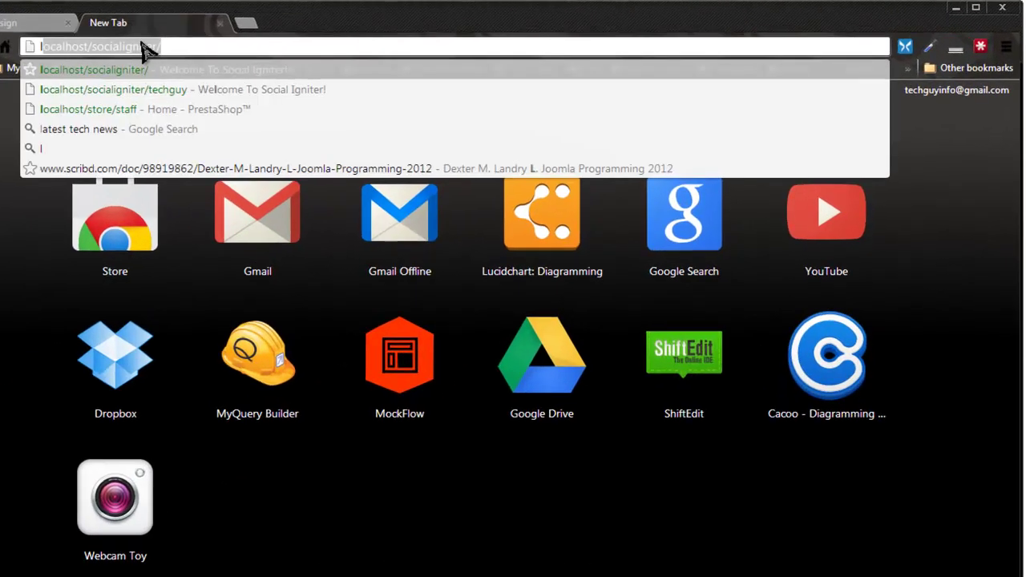
{"action": "type", "text": "ho"}
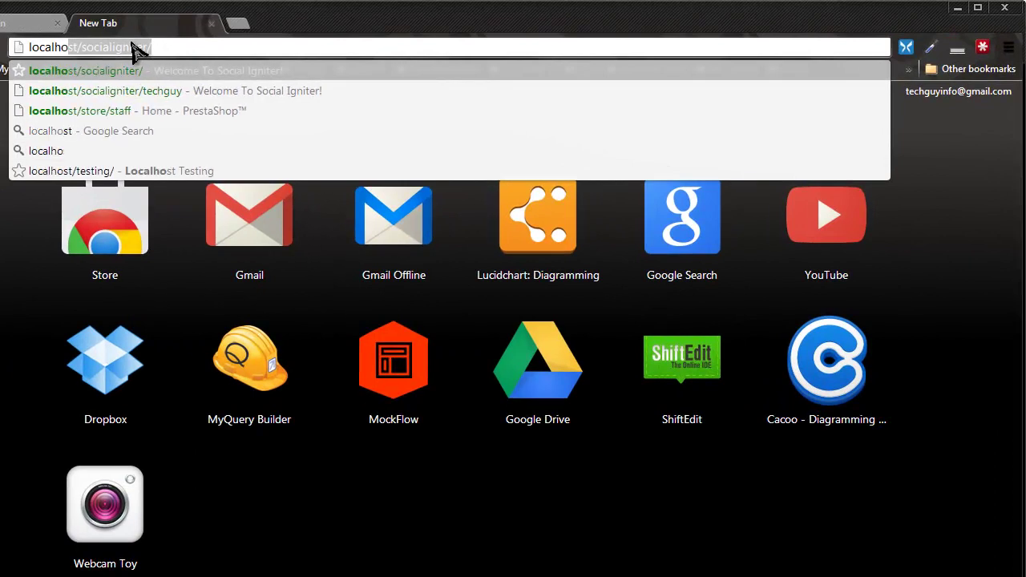
{"action": "type", "text": "st/"}
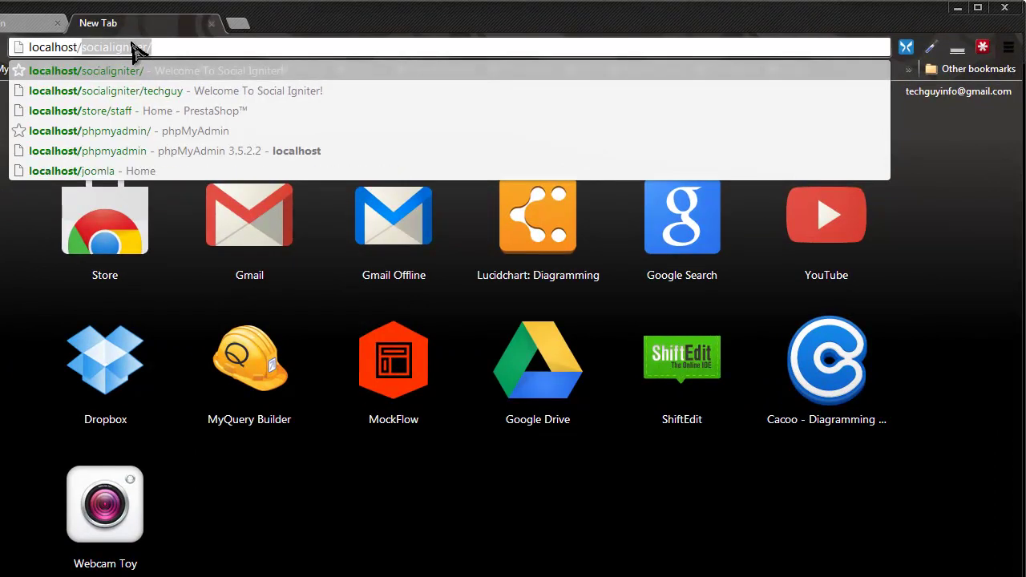
{"action": "type", "text": "joomla"}
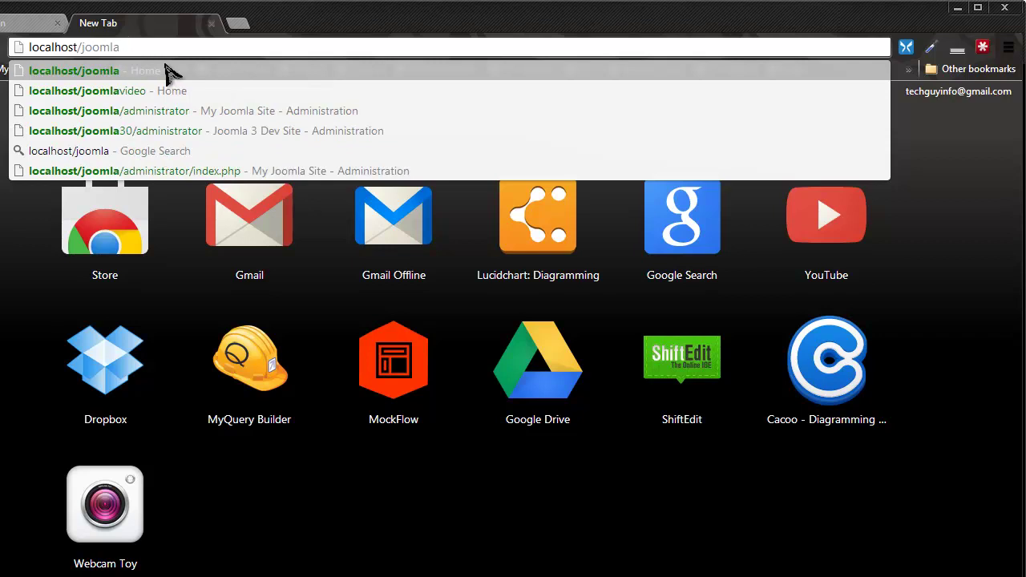
{"action": "left_click", "coordinate": [165, 92]}
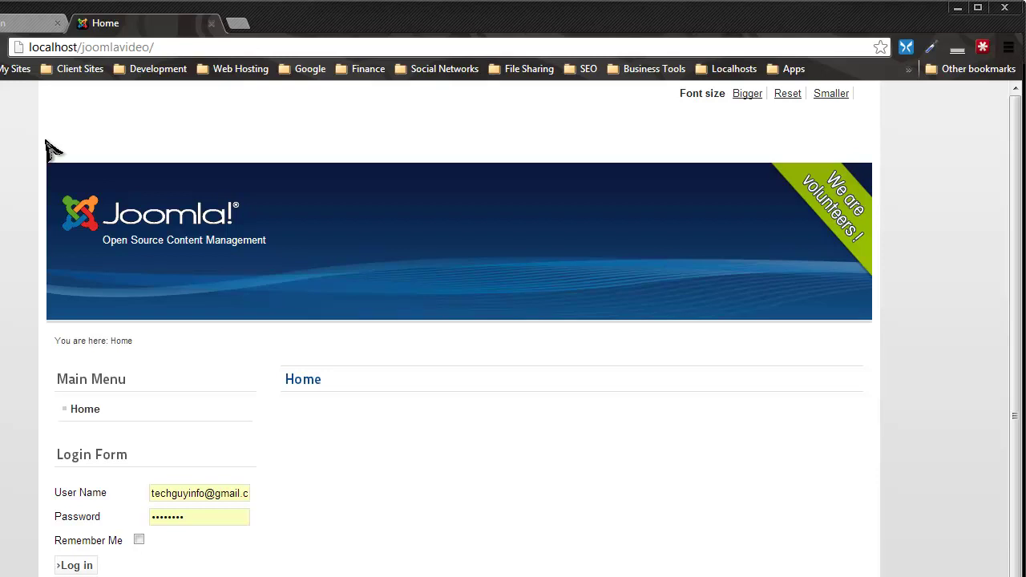
- Return to the Business Design template tab
{"action": "key", "text": "alt+Tab"}
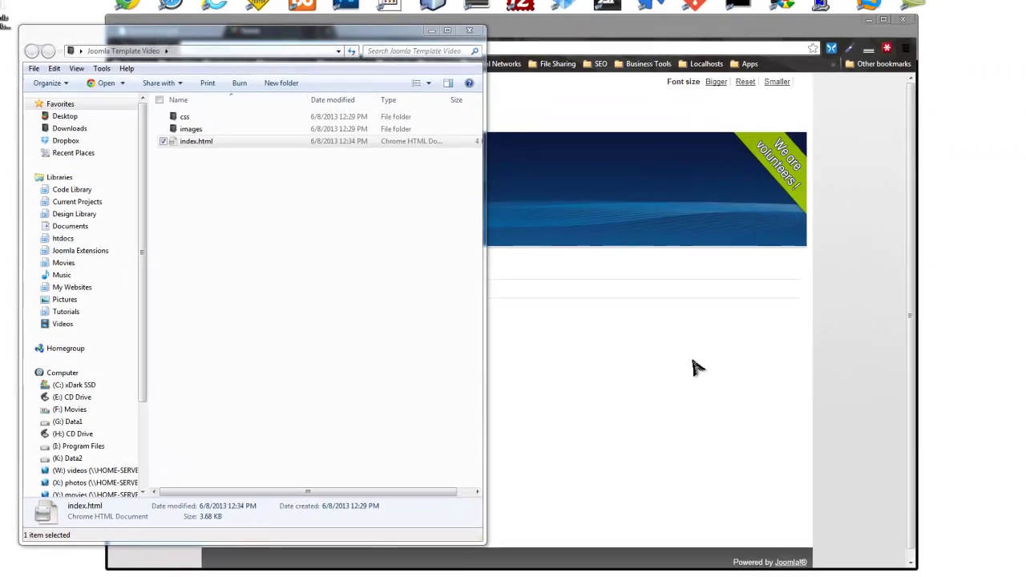
{"action": "left_click", "coordinate": [676, 369]}
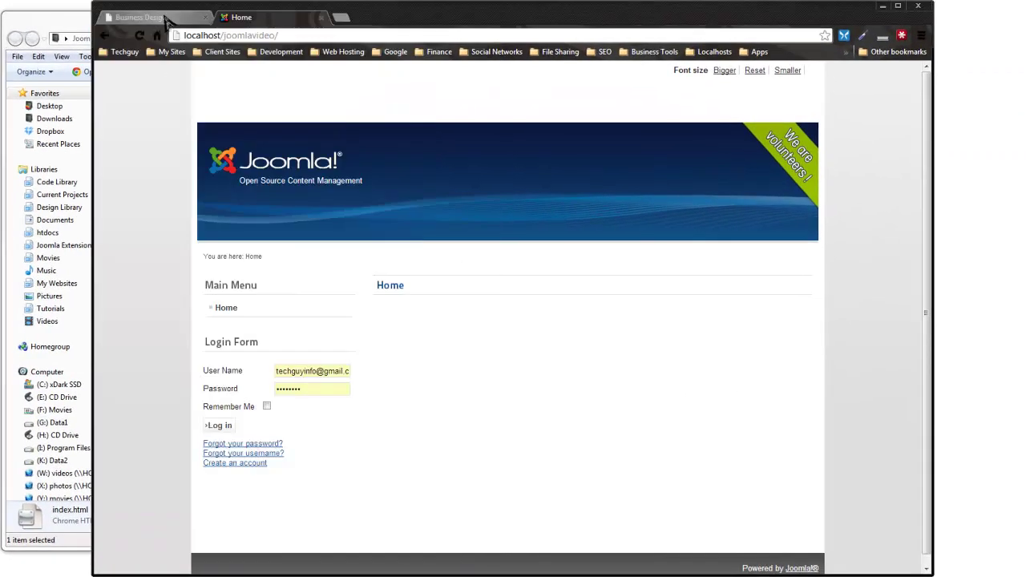
{"action": "left_click", "coordinate": [158, 20]}
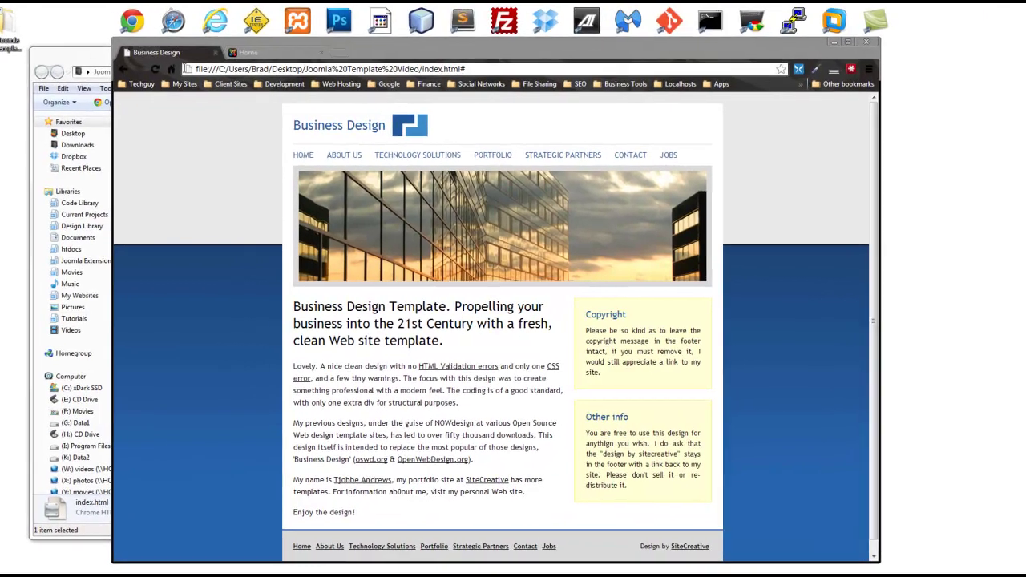
- Load the localhost/joomlavideo/administrator login page
{"action": "left_click", "coordinate": [269, 59]}
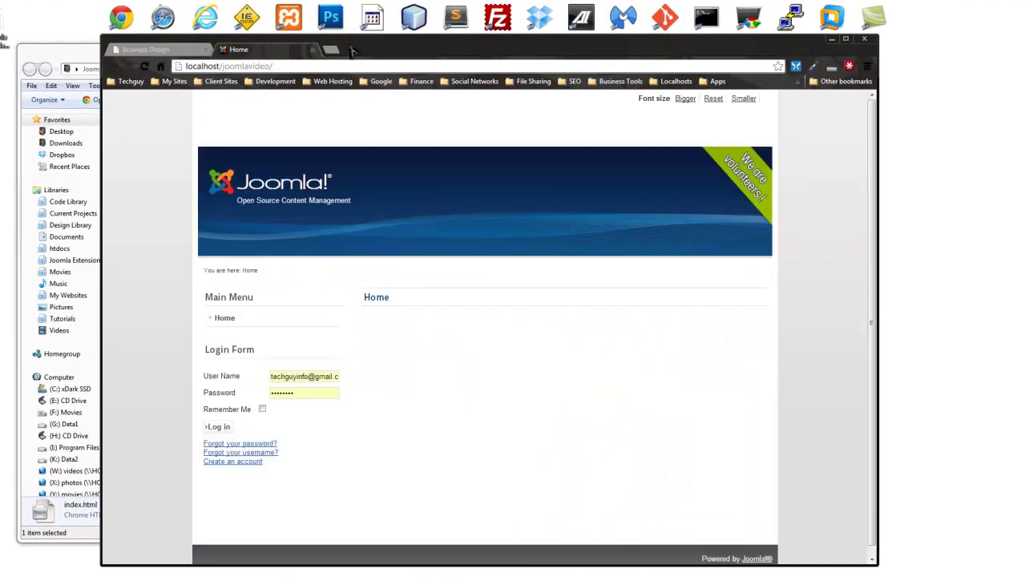
{"action": "left_click", "coordinate": [328, 66]}
{"action": "left_click", "coordinate": [328, 66]}
{"action": "type", "text": "administrator"}
{"action": "key", "text": "Return"}
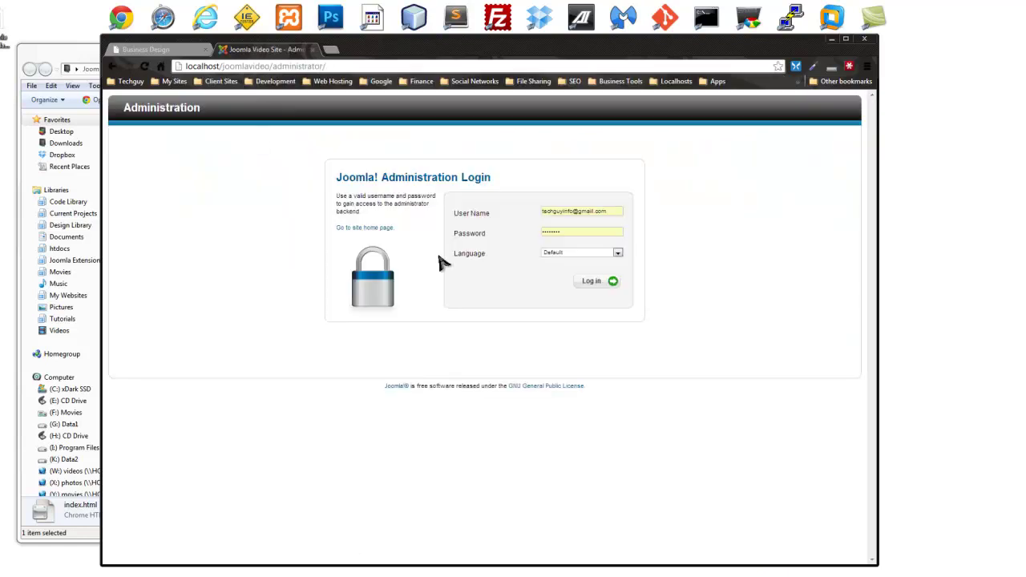
- Clear the prefilled user name and log in with the admin credentials
{"action": "left_click_drag", "start_coordinate": [614, 210], "coordinate": [462, 211]}
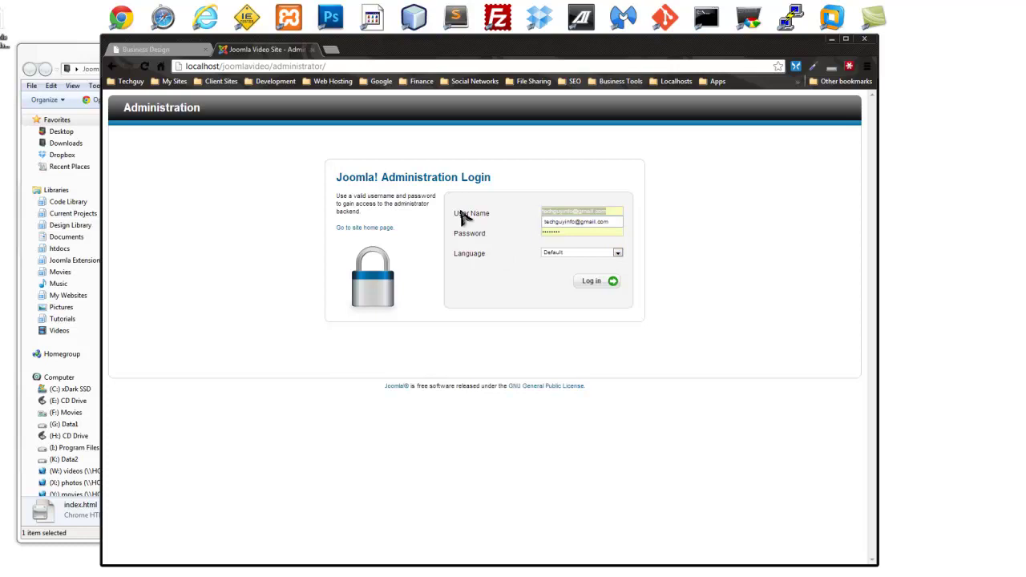
{"action": "key", "text": "BackSpace"}
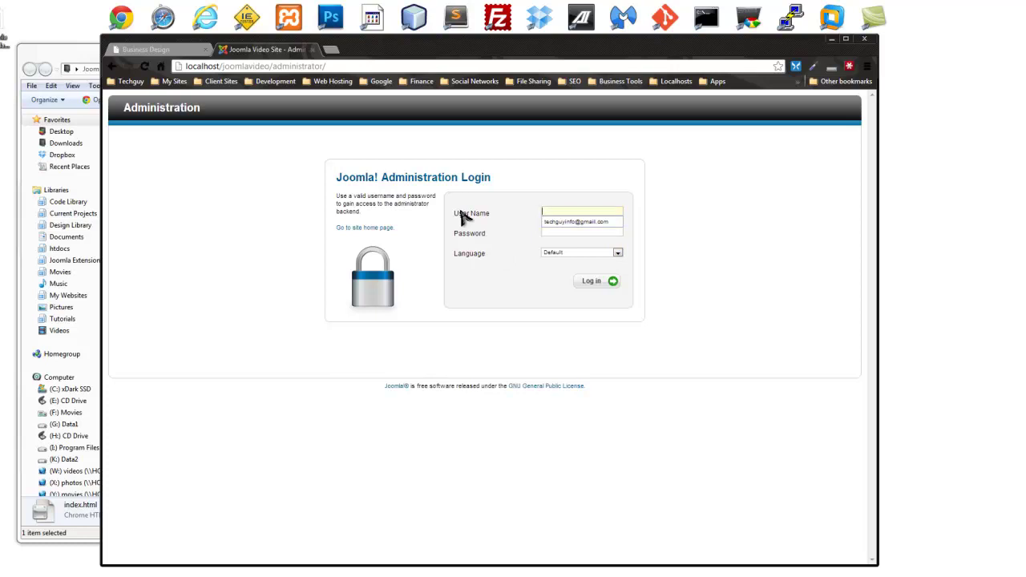
{"action": "left_click", "coordinate": [553, 216]}
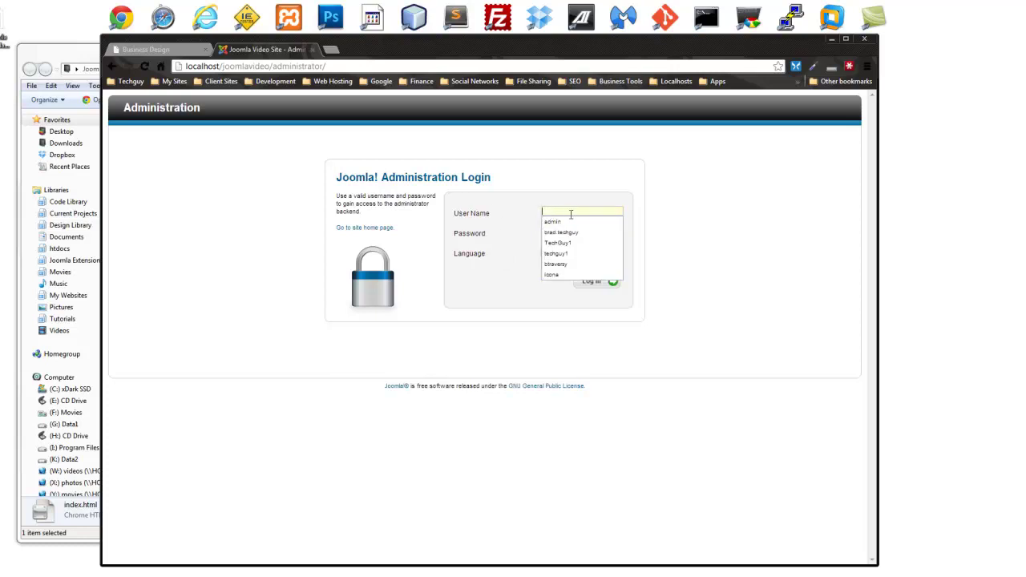
{"action": "type", "text": "admin"}
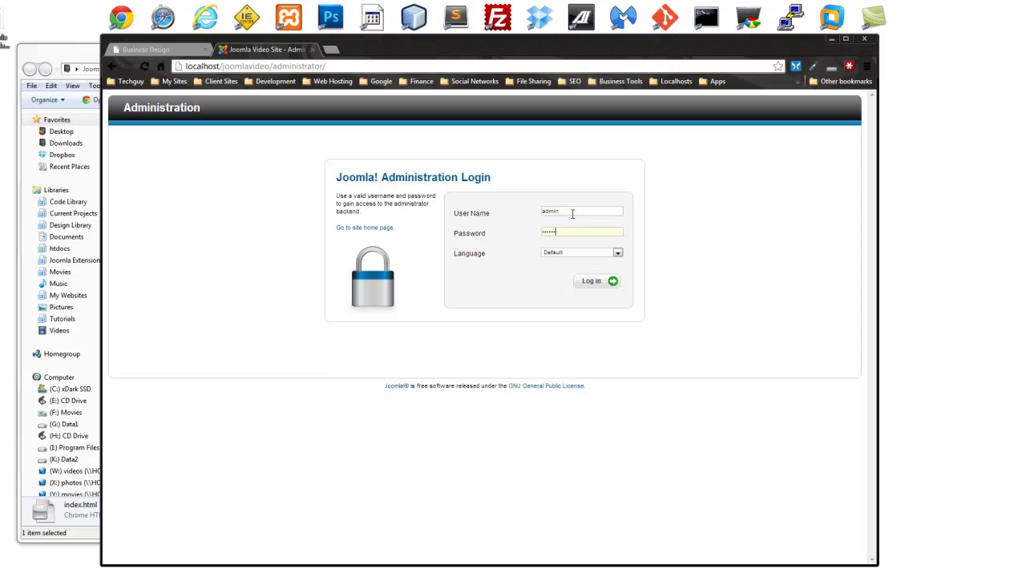
{"action": "key", "text": "Return"}
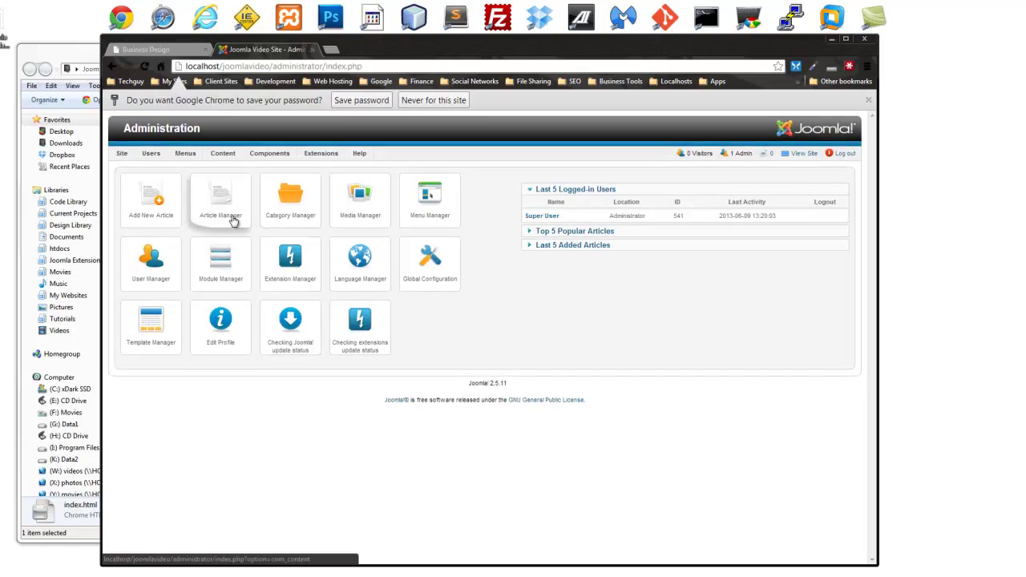
- Start a new article from the Content menu, then go back to the Business Design tab
{"action": "mouse_move", "coordinate": [218, 153]}
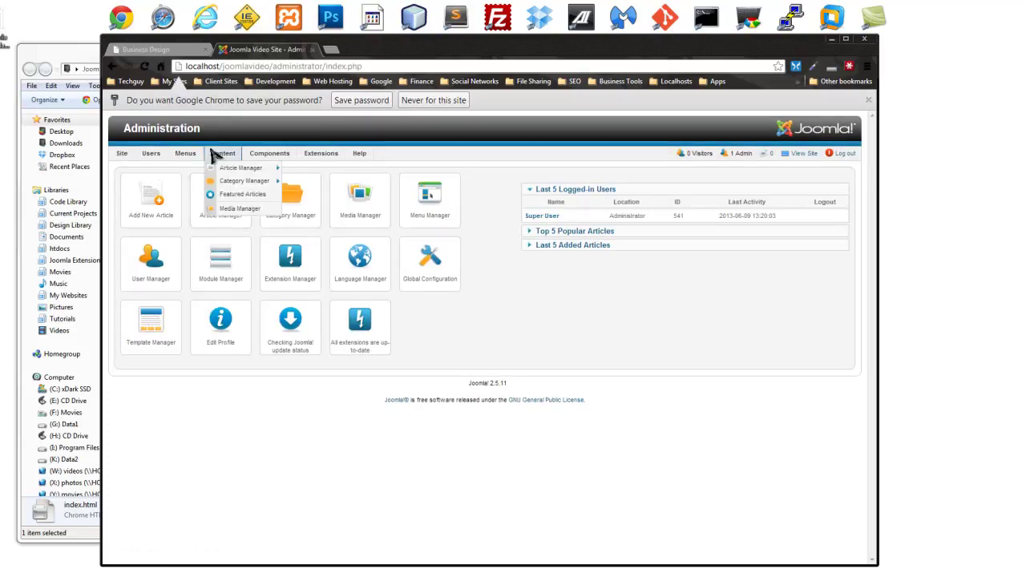
{"action": "mouse_move", "coordinate": [186, 159]}
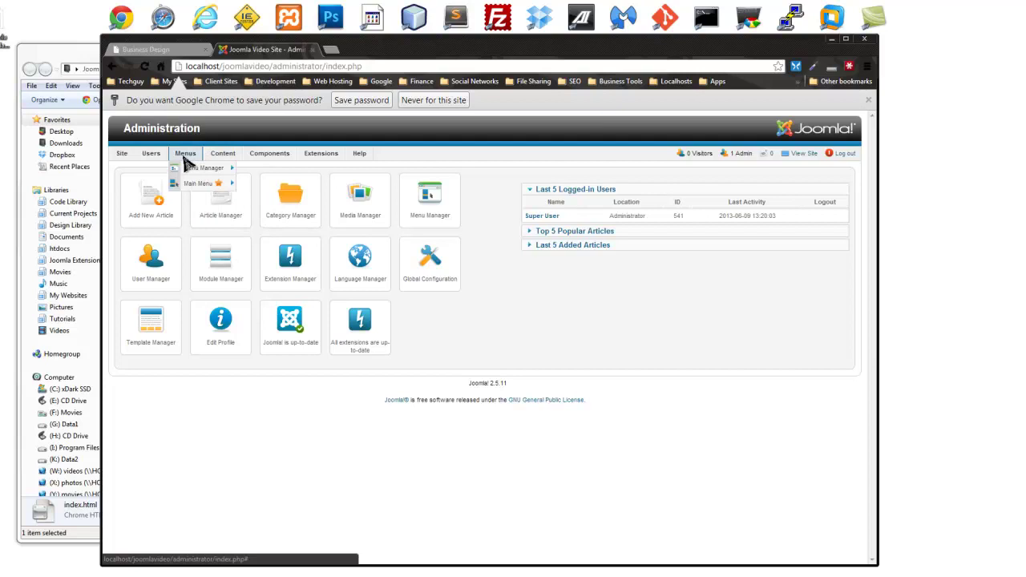
{"action": "mouse_move", "coordinate": [241, 169]}
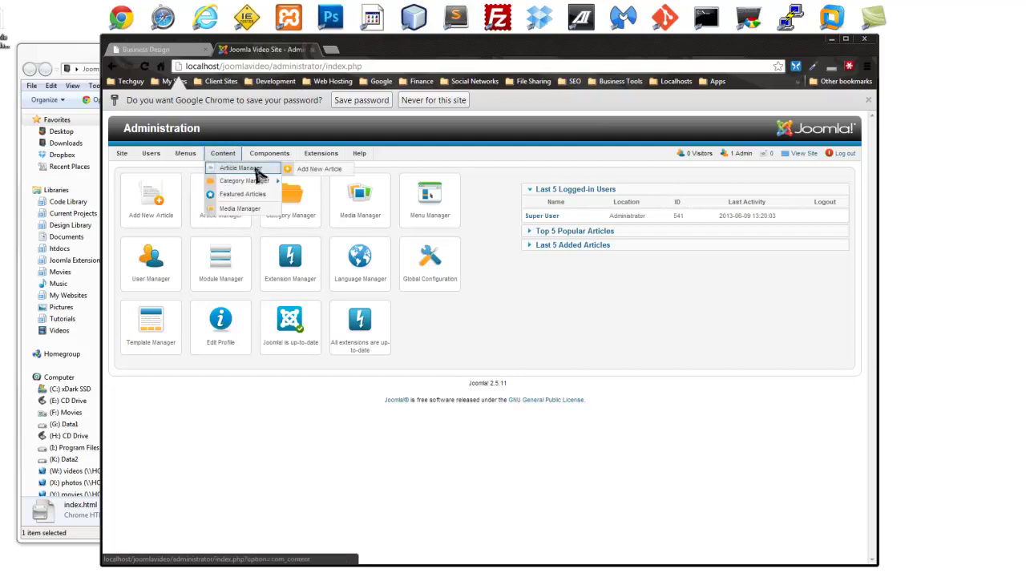
{"action": "left_click", "coordinate": [329, 171]}
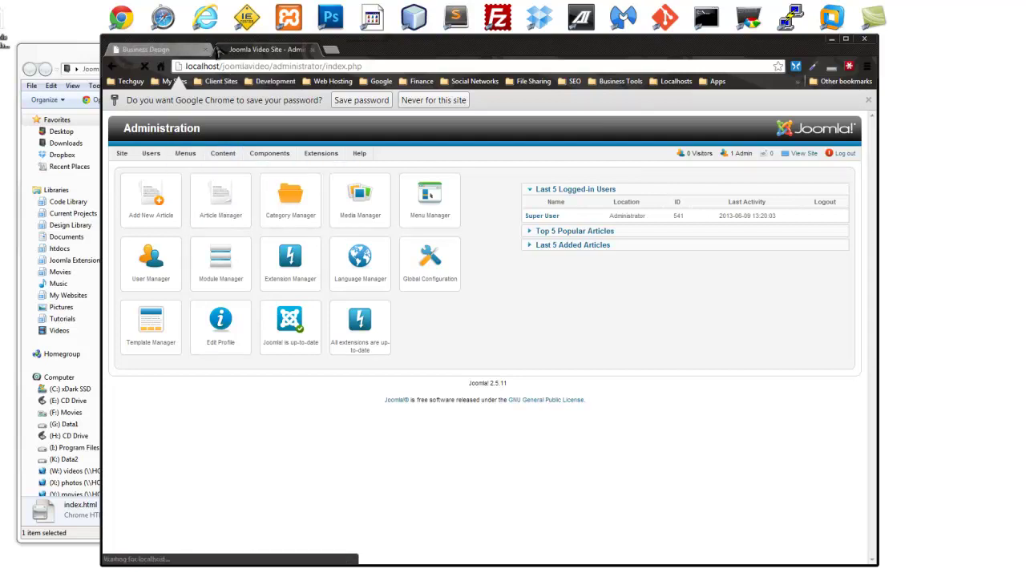
{"action": "left_click", "coordinate": [194, 51]}
- Open the template's index.html in Notepad++ from the template folder
{"action": "left_click", "coordinate": [61, 65]}
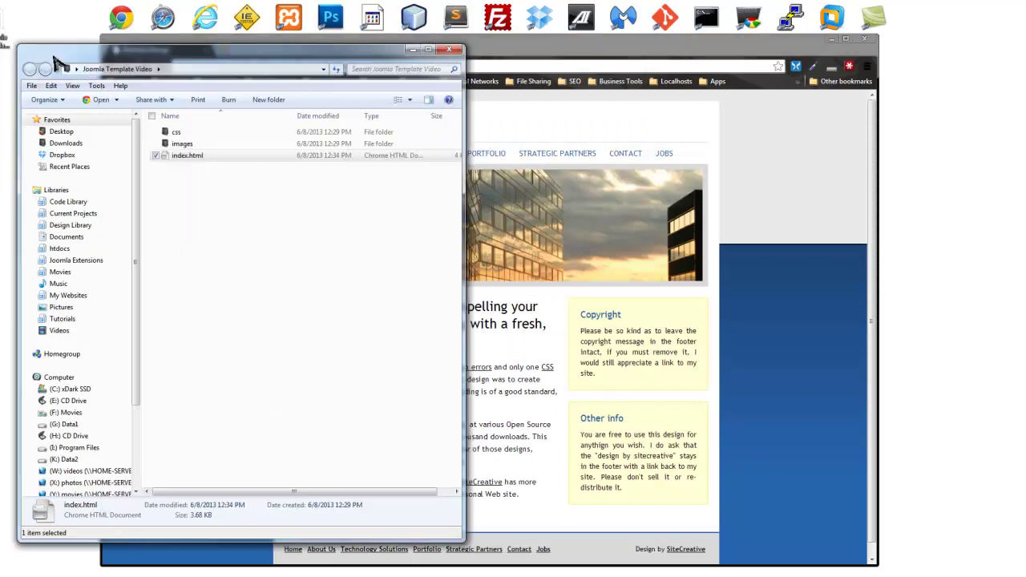
{"action": "right_click", "coordinate": [211, 161]}
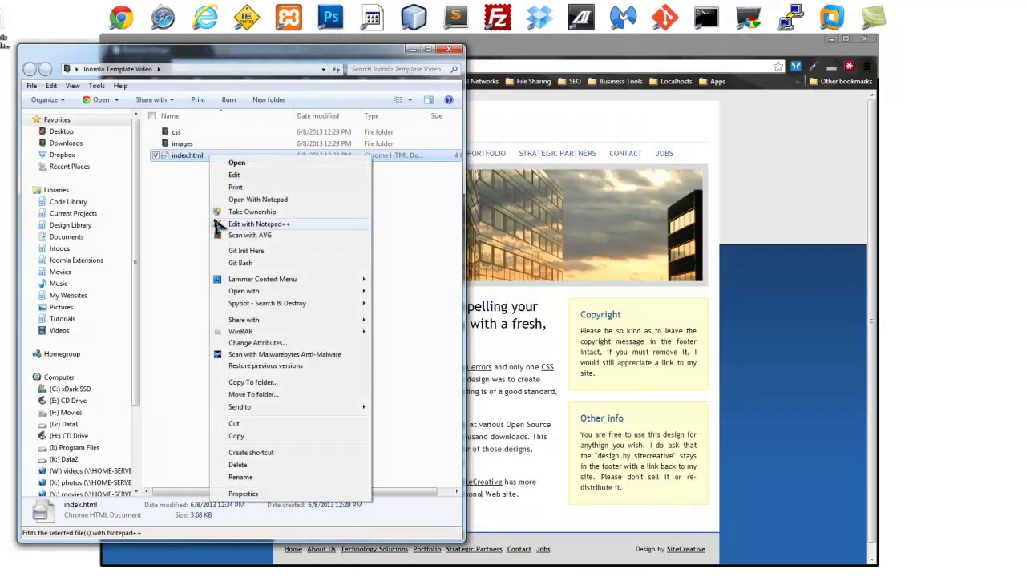
{"action": "left_click", "coordinate": [285, 227]}
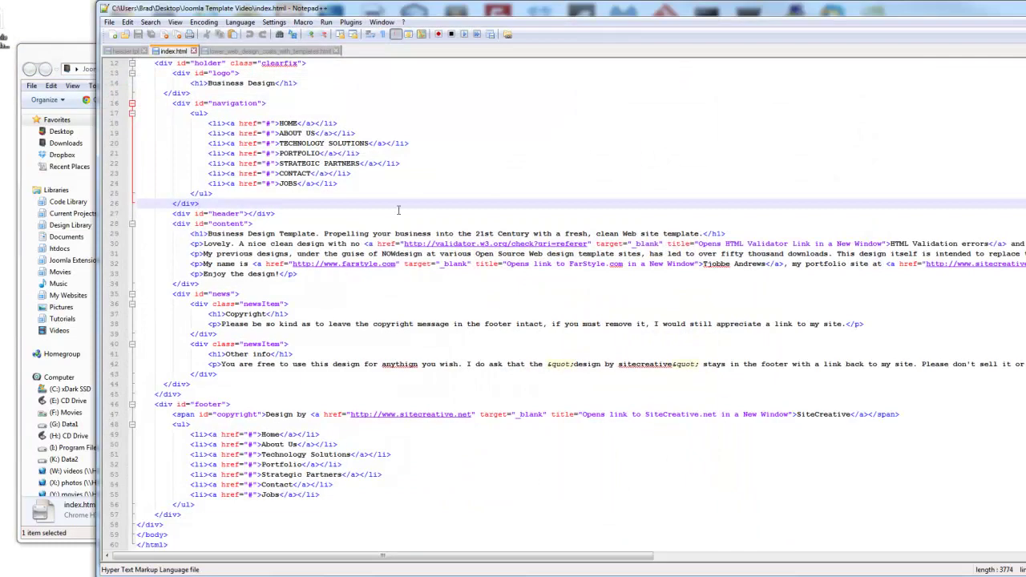
{"action": "left_click", "coordinate": [330, 264]}
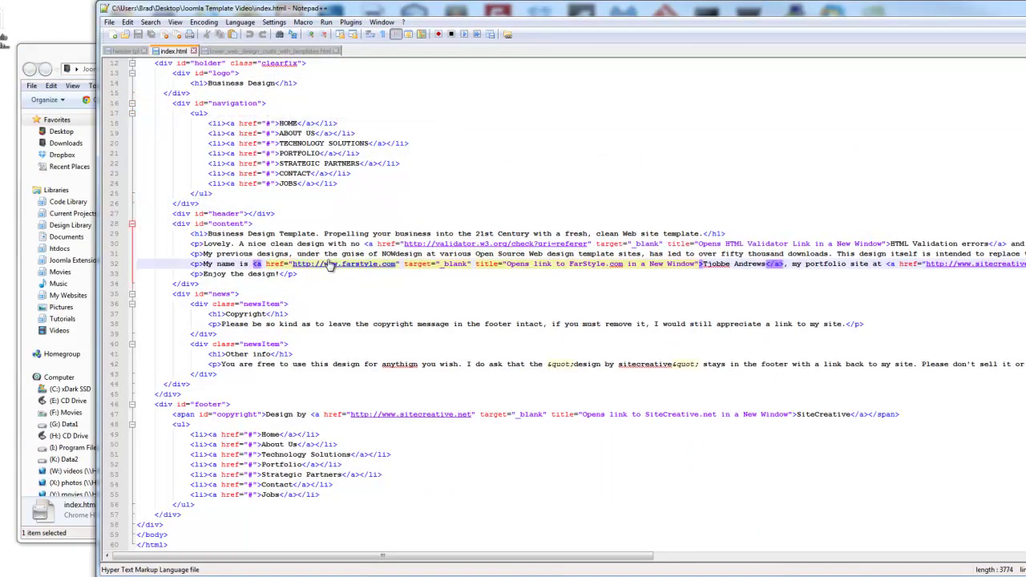
{"action": "left_click", "coordinate": [383, 297]}
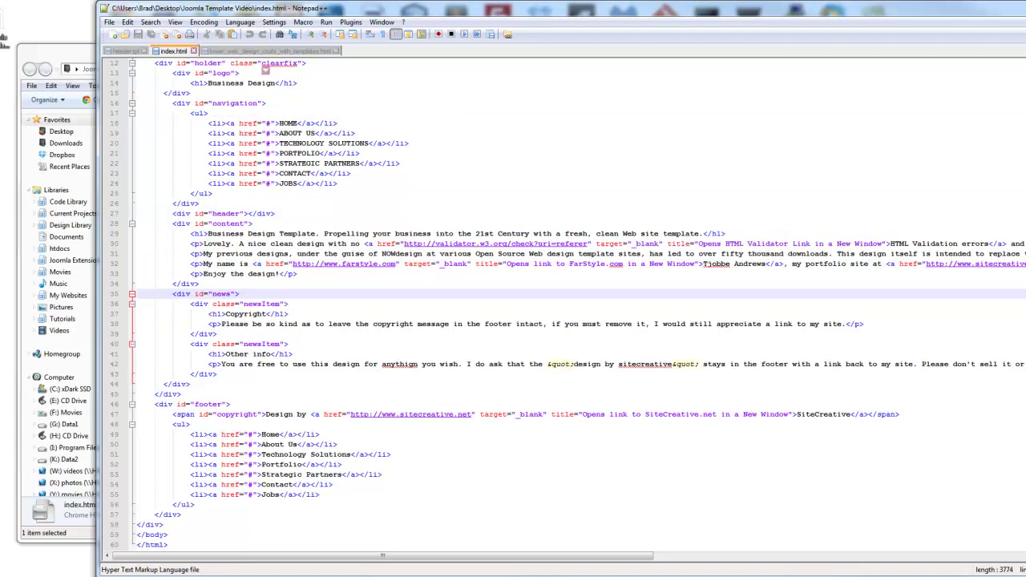
- Select the content block HTML on lines 31–33 and copy it
{"action": "key", "text": "ctrl+alt+shift+r"}
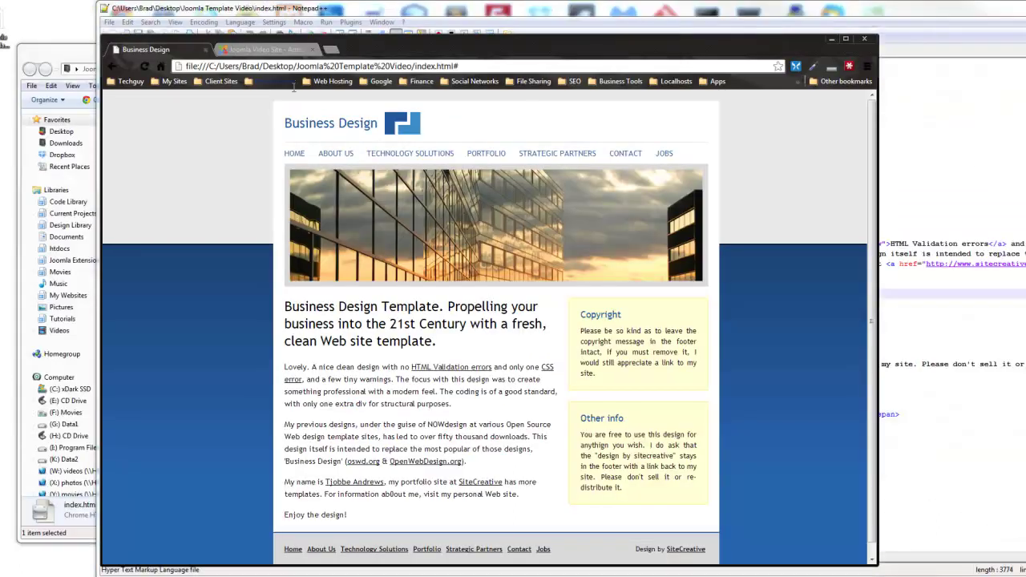
{"action": "left_click_drag", "start_coordinate": [286, 307], "coordinate": [381, 521]}
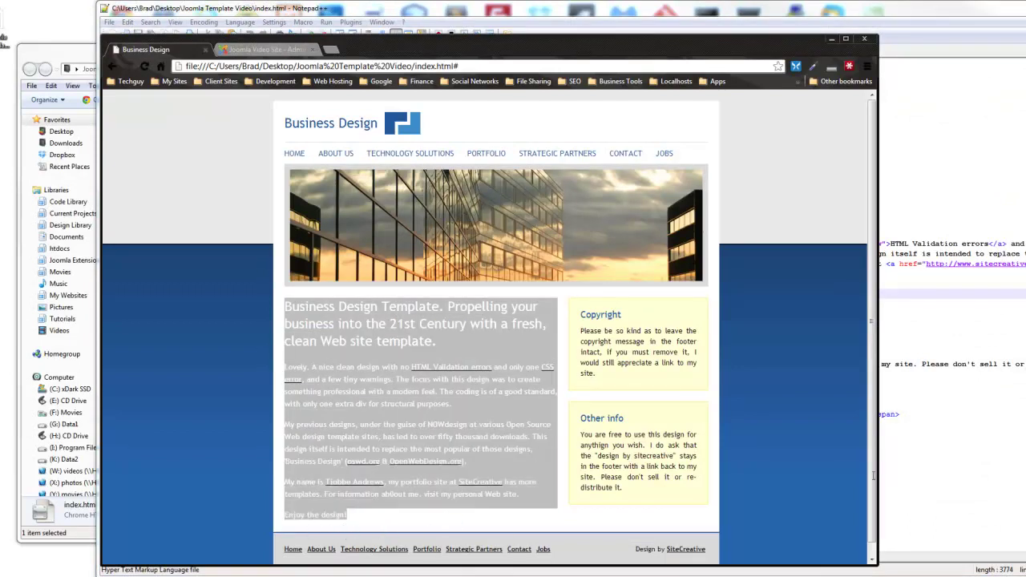
{"action": "left_click", "coordinate": [946, 423]}
{"action": "left_click_drag", "start_coordinate": [300, 274], "coordinate": [191, 238]}
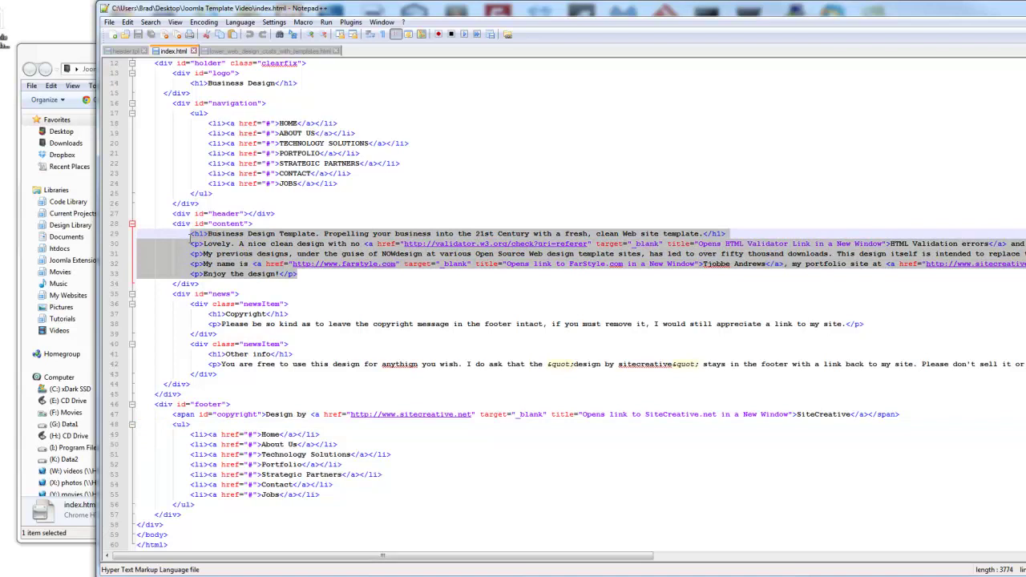
{"action": "right_click", "coordinate": [265, 243]}
{"action": "left_click", "coordinate": [297, 267]}
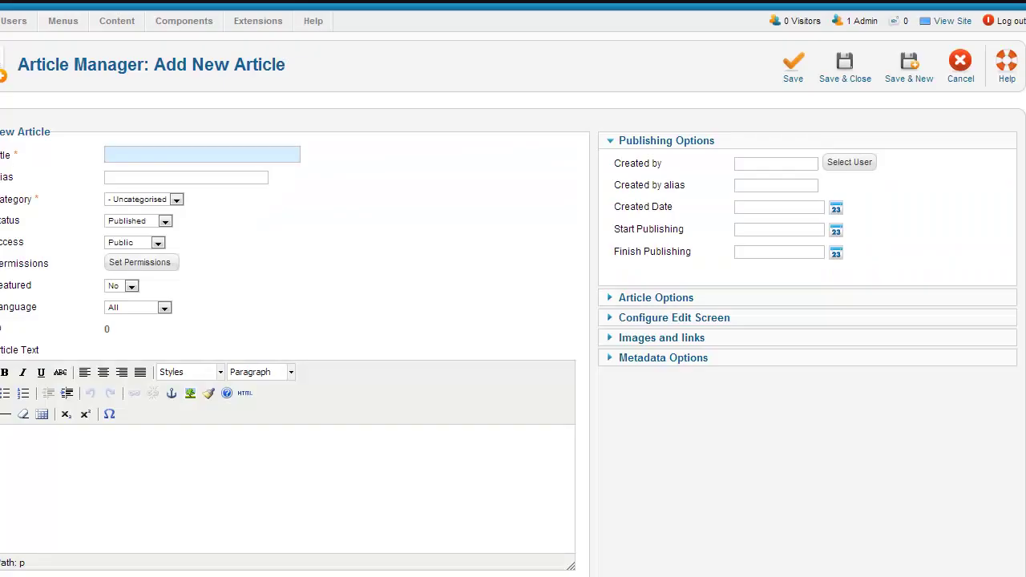
- Paste the copied template HTML into the article's HTML source and apply it
{"action": "left_click", "coordinate": [245, 393]}
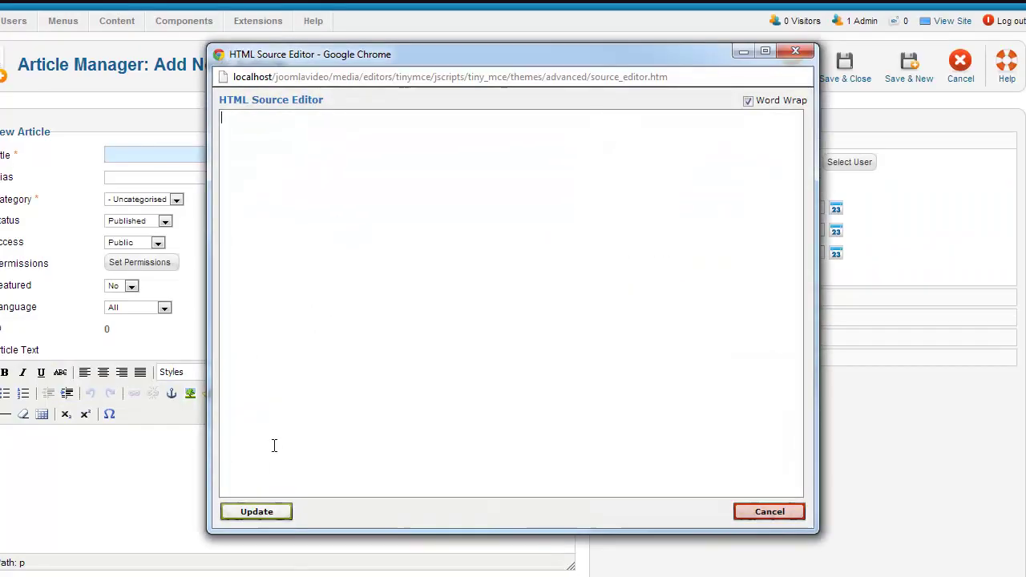
{"action": "right_click", "coordinate": [285, 158]}
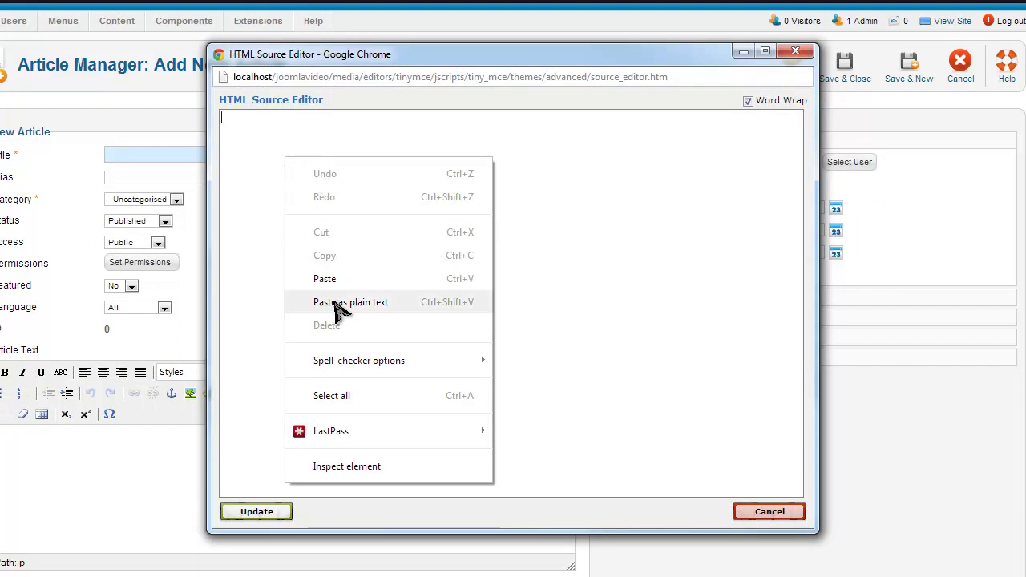
{"action": "left_click", "coordinate": [321, 280]}
{"action": "left_click", "coordinate": [261, 510]}
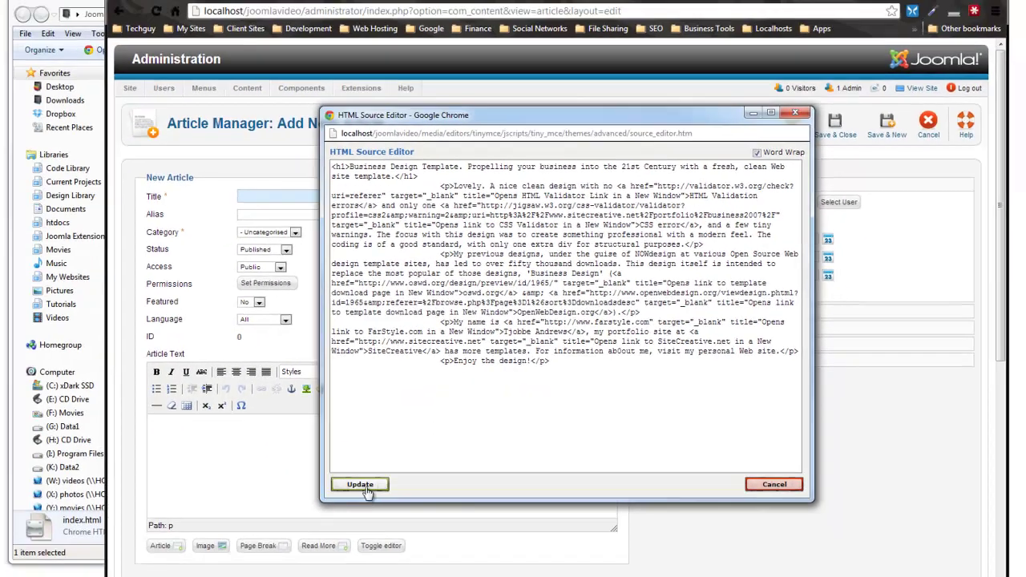
{"action": "left_click", "coordinate": [518, 432]}
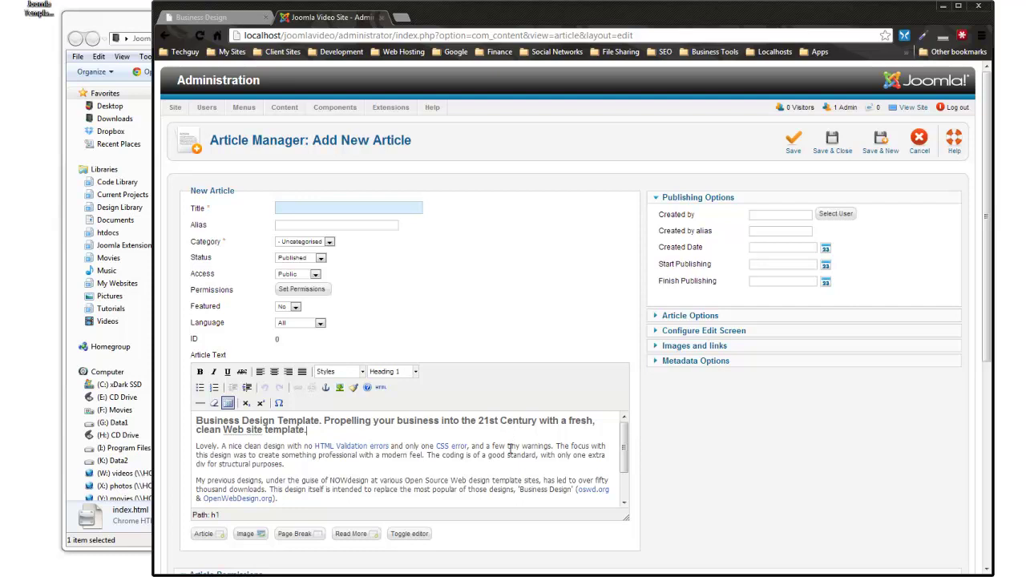
{"action": "scroll", "coordinate": [517, 432], "scroll_direction": "down", "scroll_amount": 3}
{"action": "scroll", "coordinate": [498, 448], "scroll_direction": "up", "scroll_amount": 3}
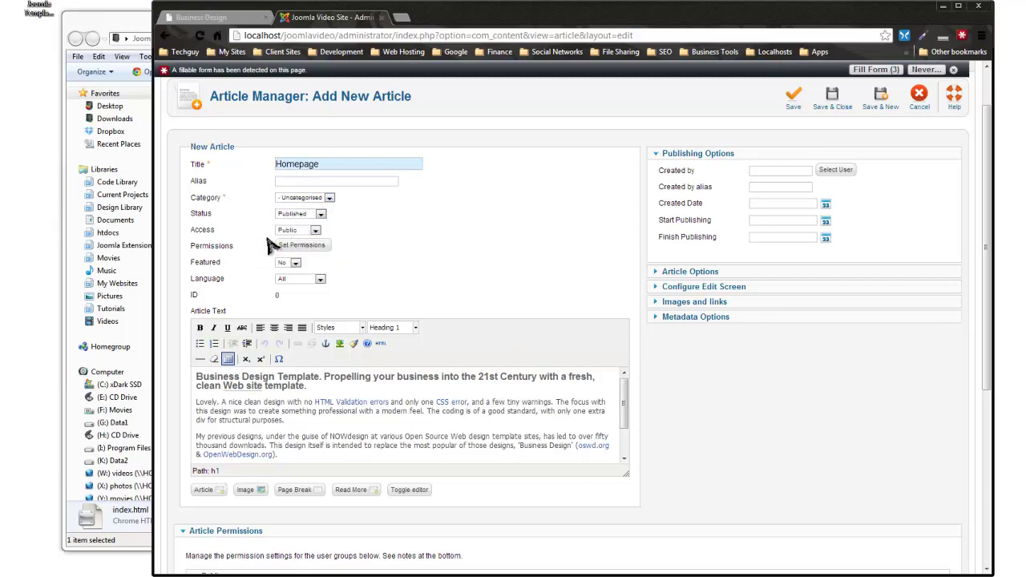
- Set the Homepage article's Featured option to Yes and save and close it
{"action": "left_click", "coordinate": [289, 263]}
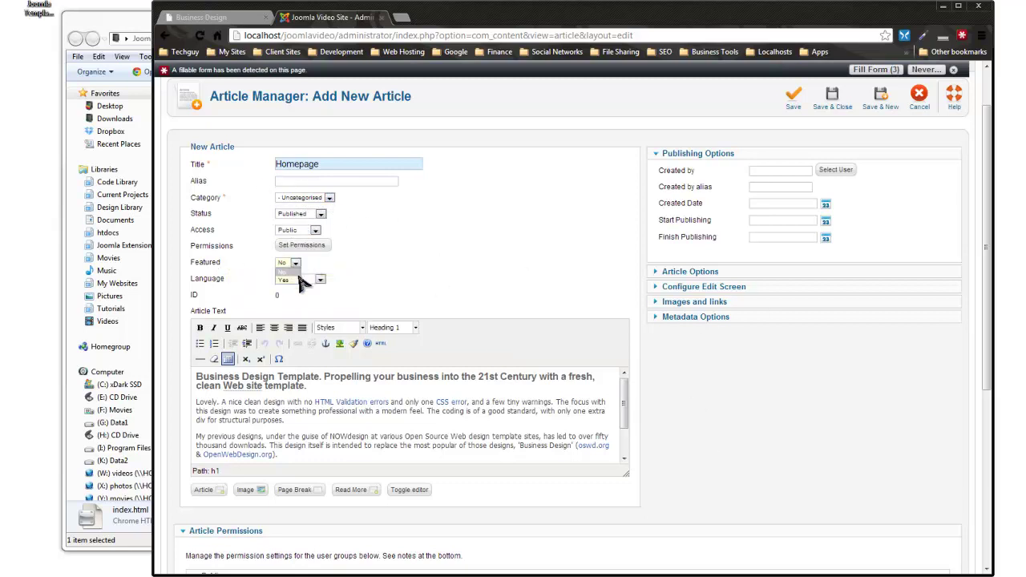
{"action": "left_click", "coordinate": [286, 281]}
{"action": "scroll", "coordinate": [744, 423], "scroll_direction": "up", "scroll_amount": 1}
{"action": "left_click", "coordinate": [832, 161]}
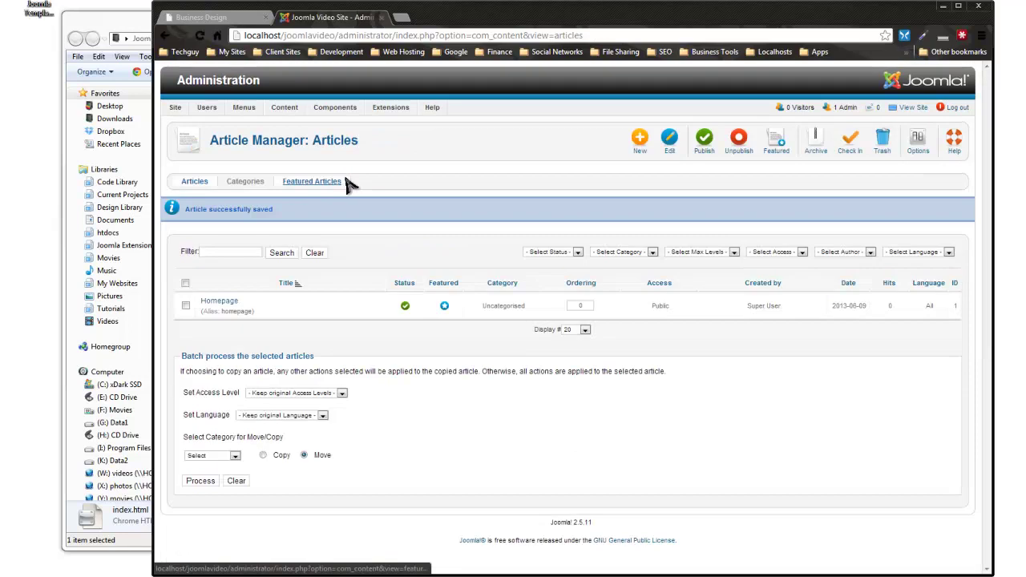
{"action": "mouse_move", "coordinate": [398, 108]}
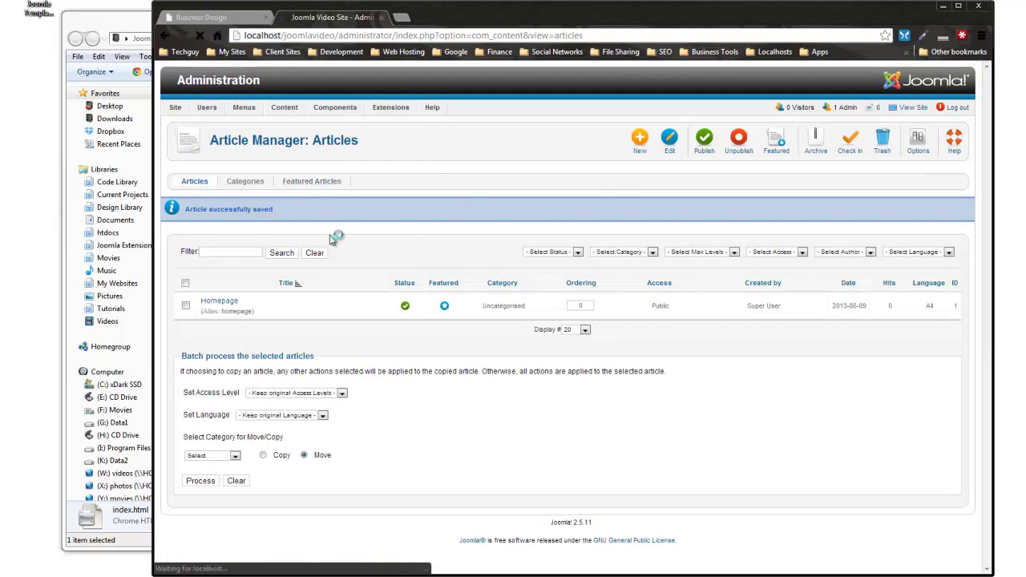
- Upload and install com_jce_2323.zip from the Joomla Extensions > JCE folder
{"action": "left_click", "coordinate": [272, 231]}
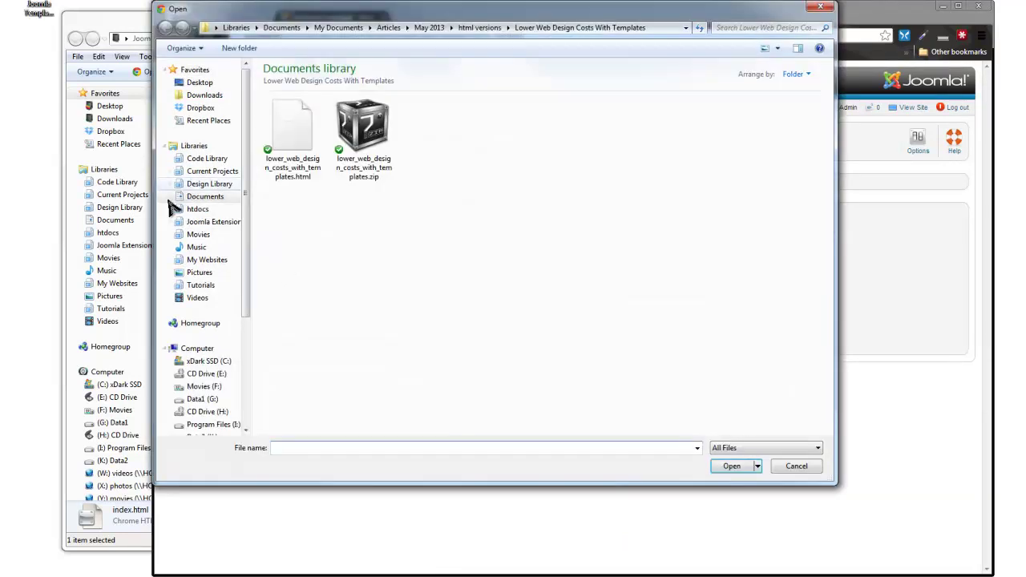
{"action": "left_click_drag", "start_coordinate": [523, 20], "coordinate": [389, 82]}
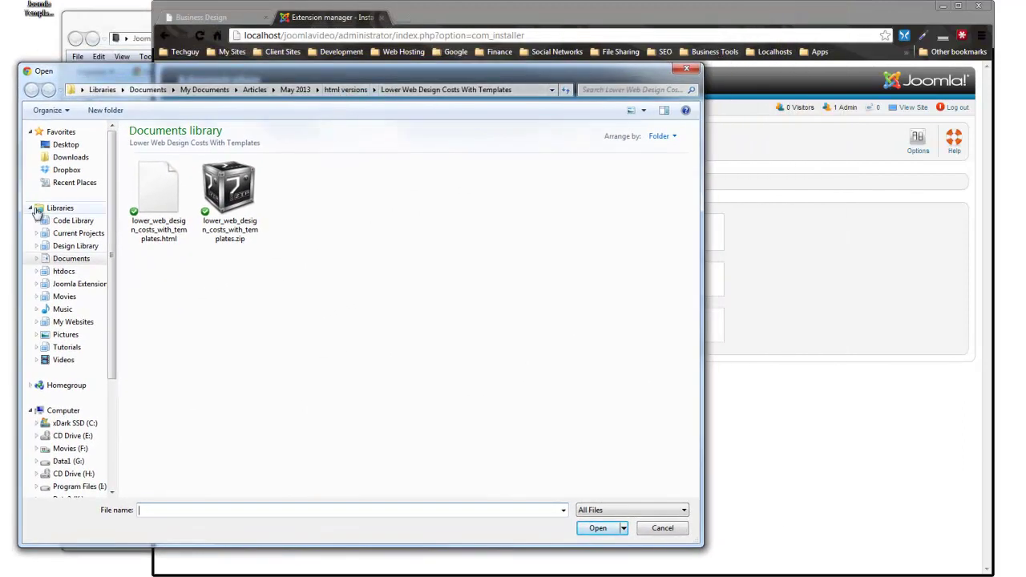
{"action": "left_click", "coordinate": [73, 222]}
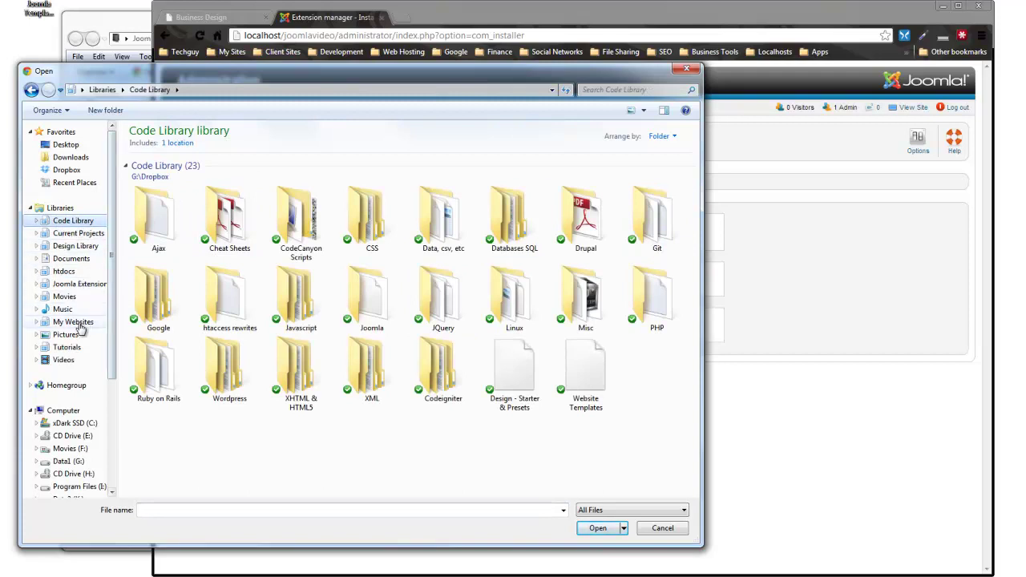
{"action": "left_click", "coordinate": [90, 285]}
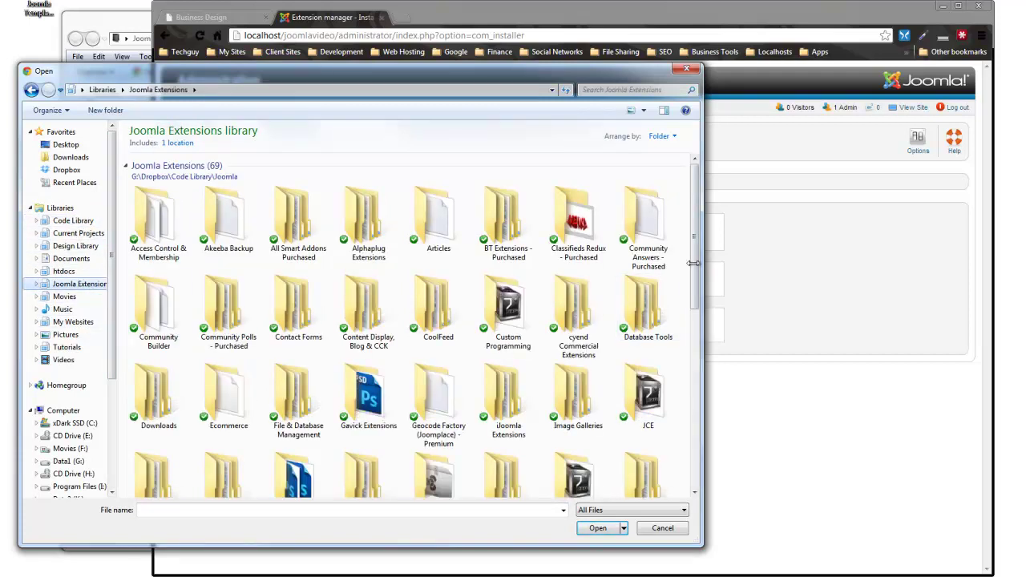
{"action": "left_click_drag", "start_coordinate": [692, 270], "coordinate": [693, 369]}
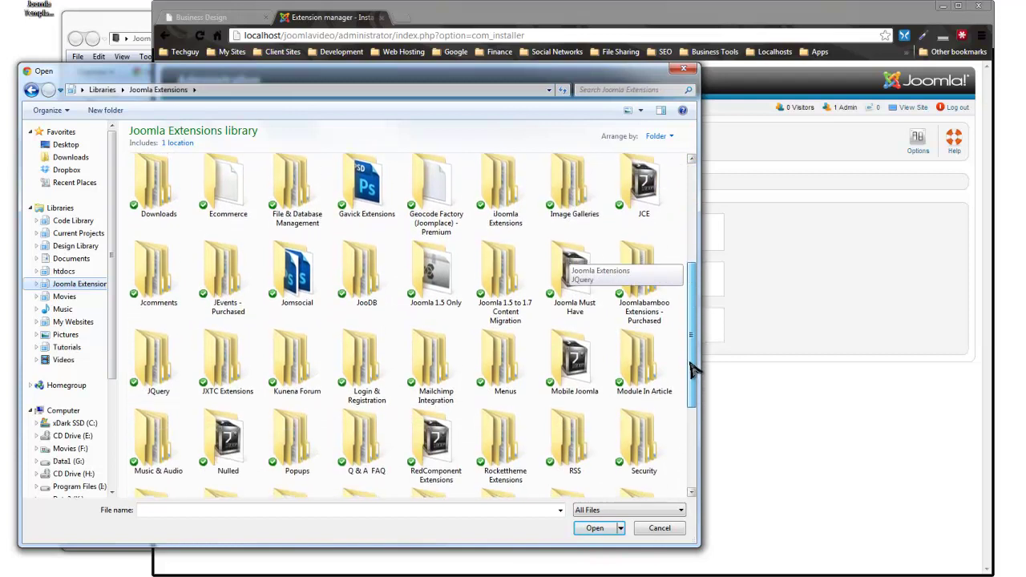
{"action": "double_click", "coordinate": [630, 214]}
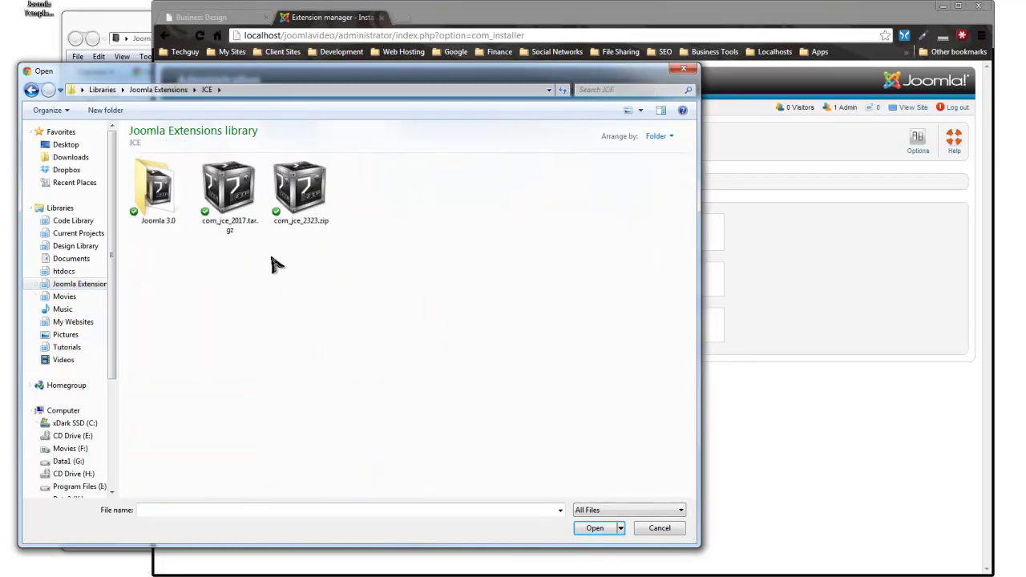
{"action": "left_click", "coordinate": [223, 210]}
{"action": "double_click", "coordinate": [296, 192]}
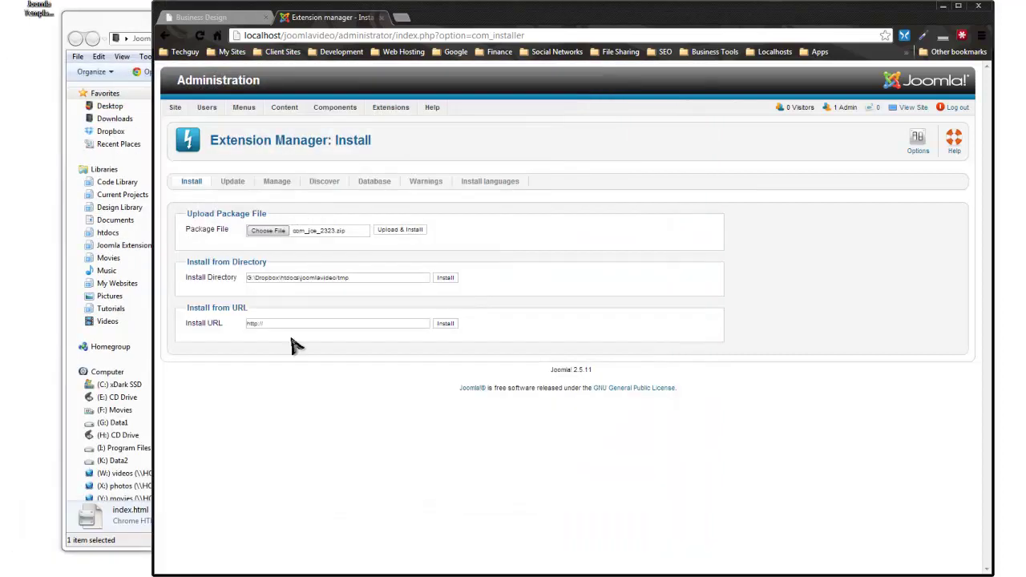
{"action": "left_click", "coordinate": [399, 231]}
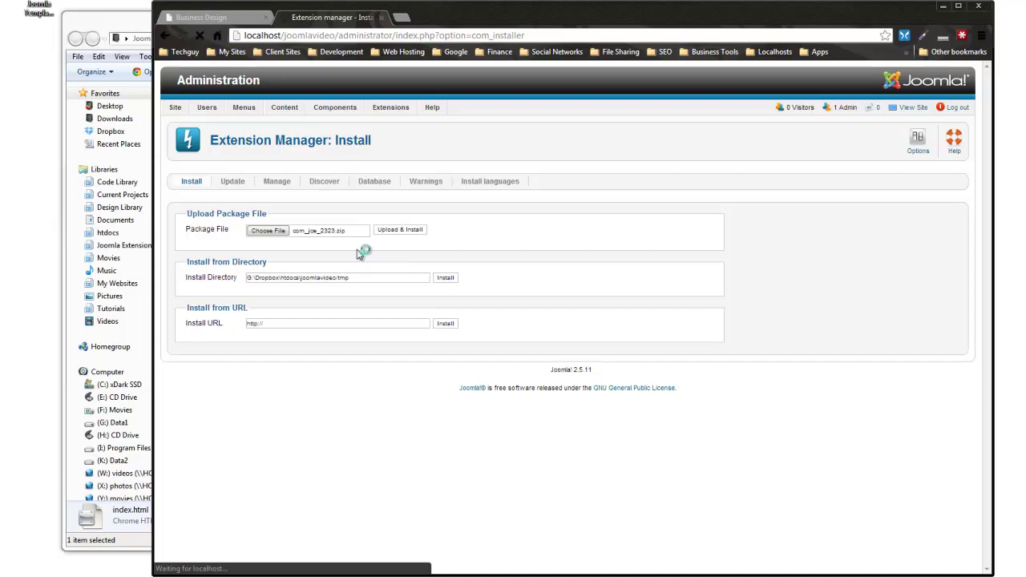
{"action": "mouse_move", "coordinate": [175, 106]}
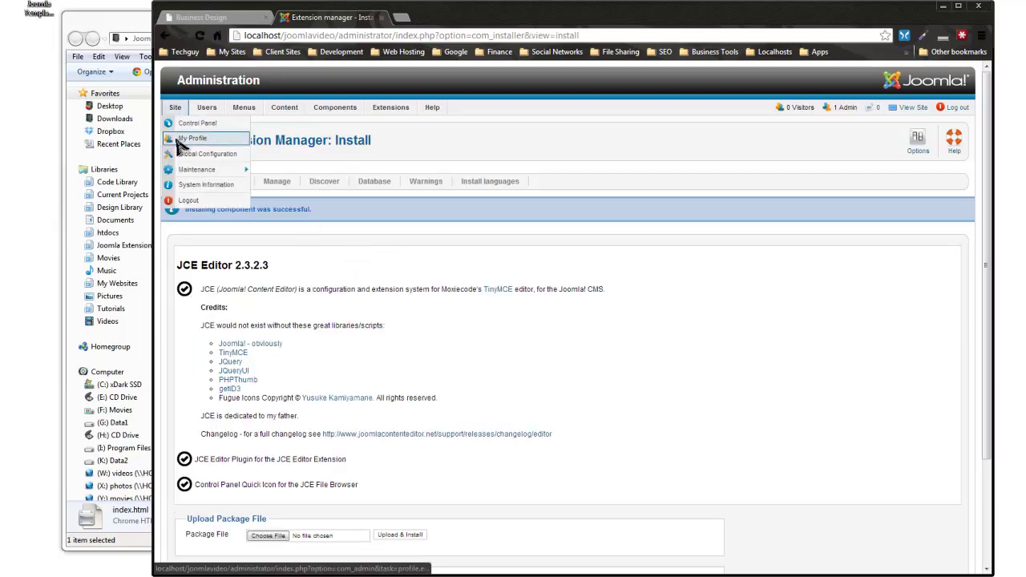
- Set Default Editor to 'Editor - JCE' in Global Configuration and save and close
{"action": "left_click", "coordinate": [218, 155]}
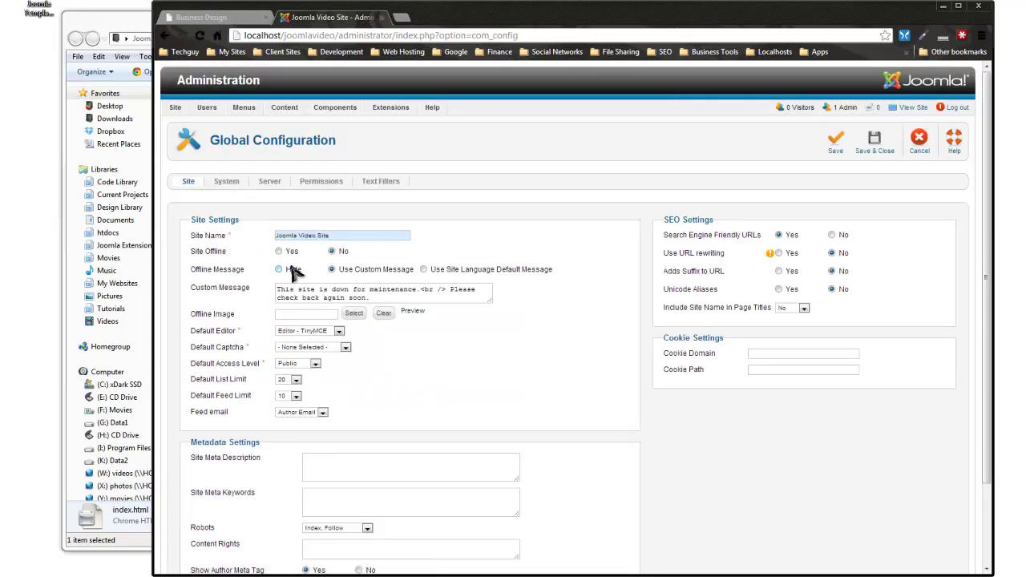
{"action": "scroll", "coordinate": [522, 293], "scroll_direction": "down", "scroll_amount": 1}
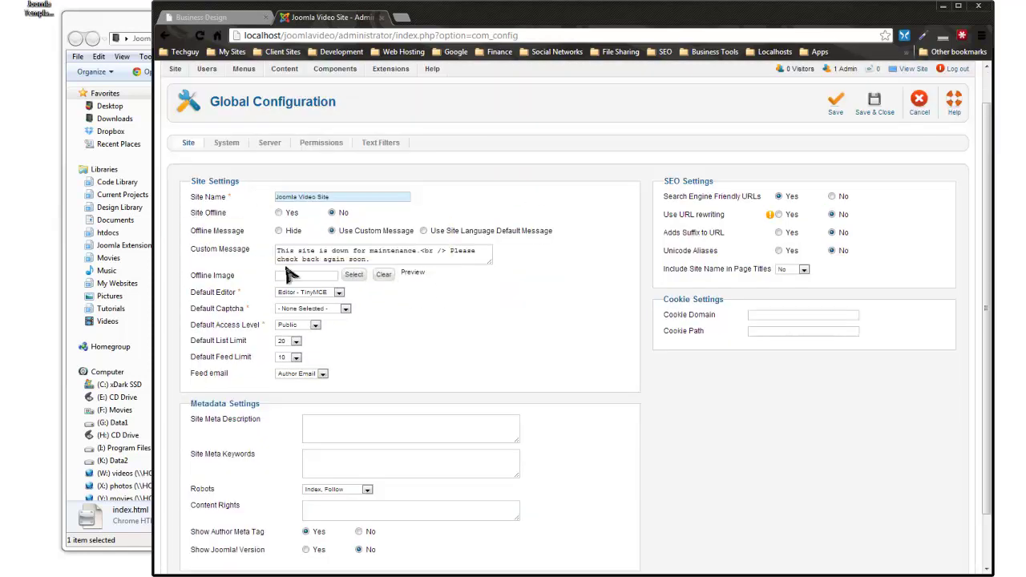
{"action": "mouse_move", "coordinate": [250, 78]}
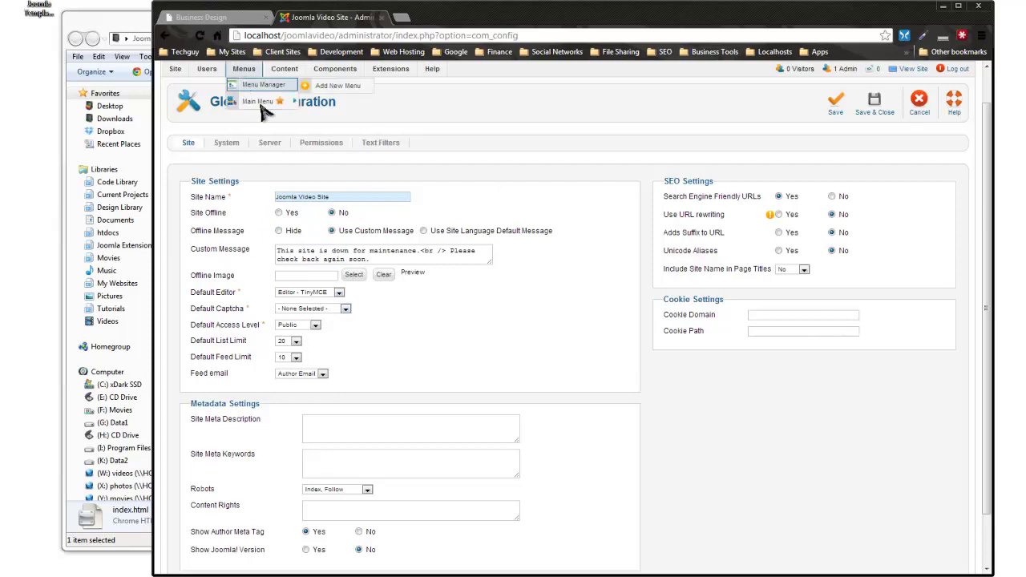
{"action": "left_click", "coordinate": [338, 293]}
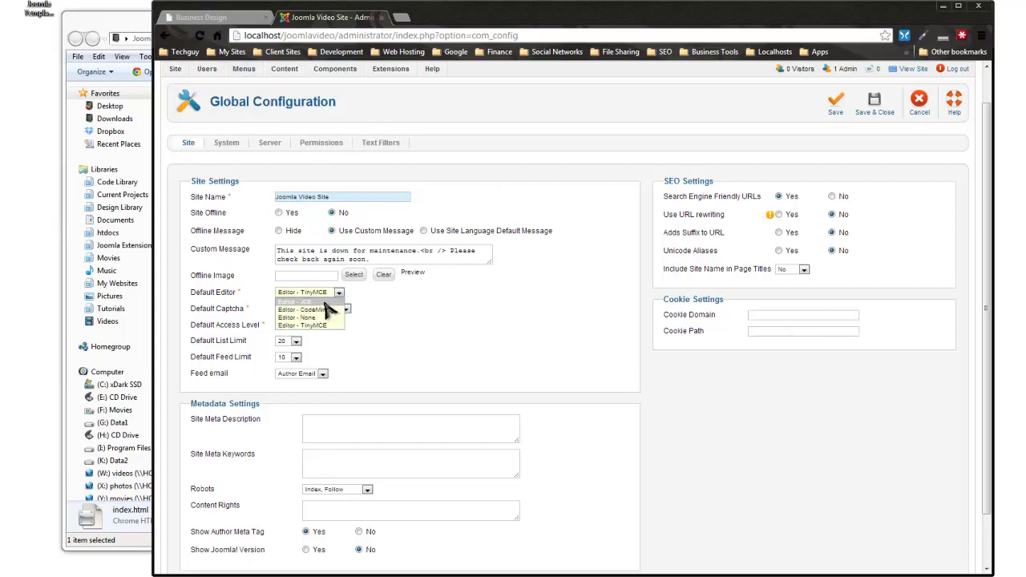
{"action": "left_click", "coordinate": [324, 301]}
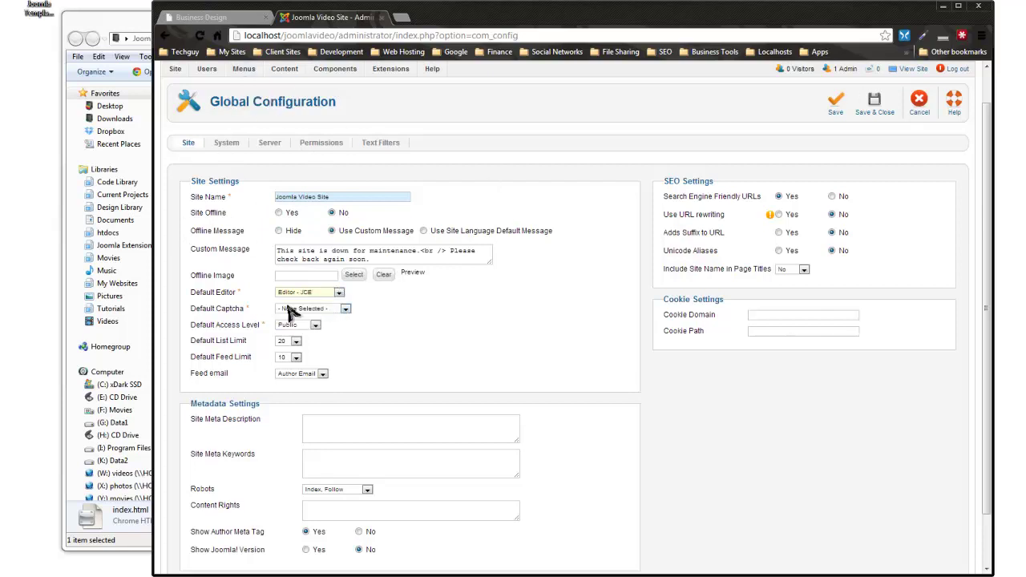
{"action": "left_click", "coordinate": [874, 105]}
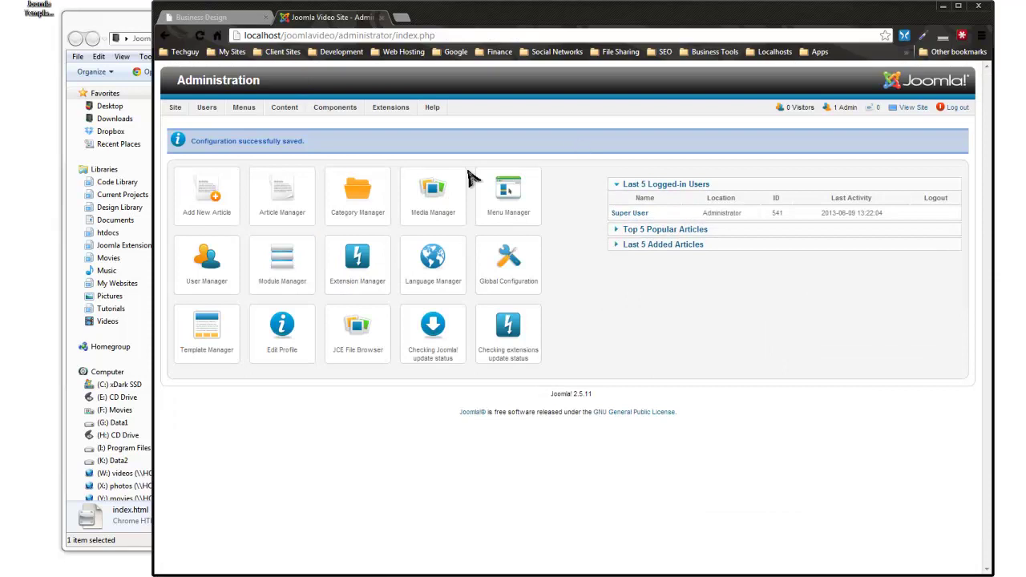
{"action": "mouse_move", "coordinate": [243, 111]}
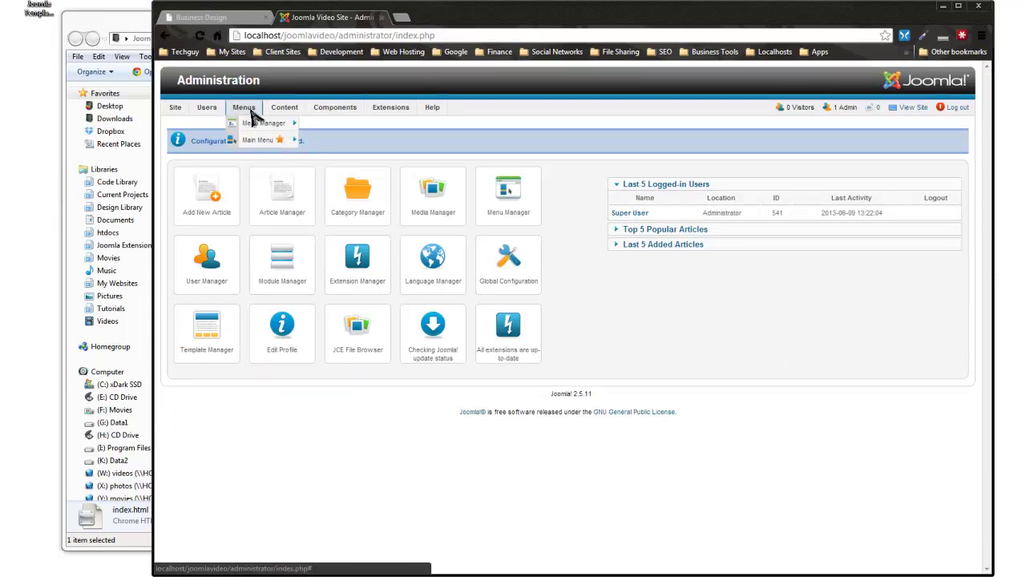
{"action": "left_click", "coordinate": [215, 17]}
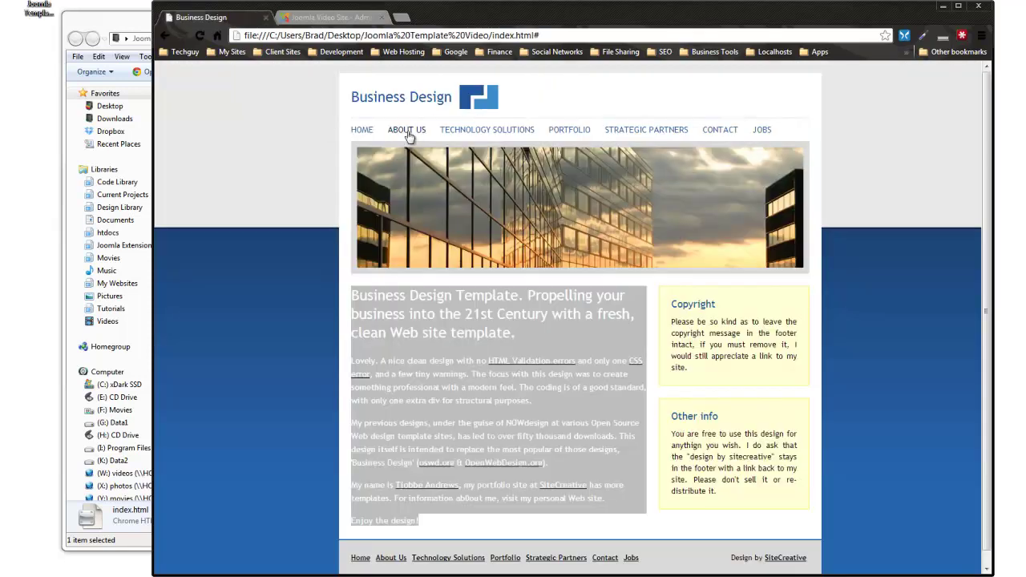
{"action": "left_click", "coordinate": [268, 170]}
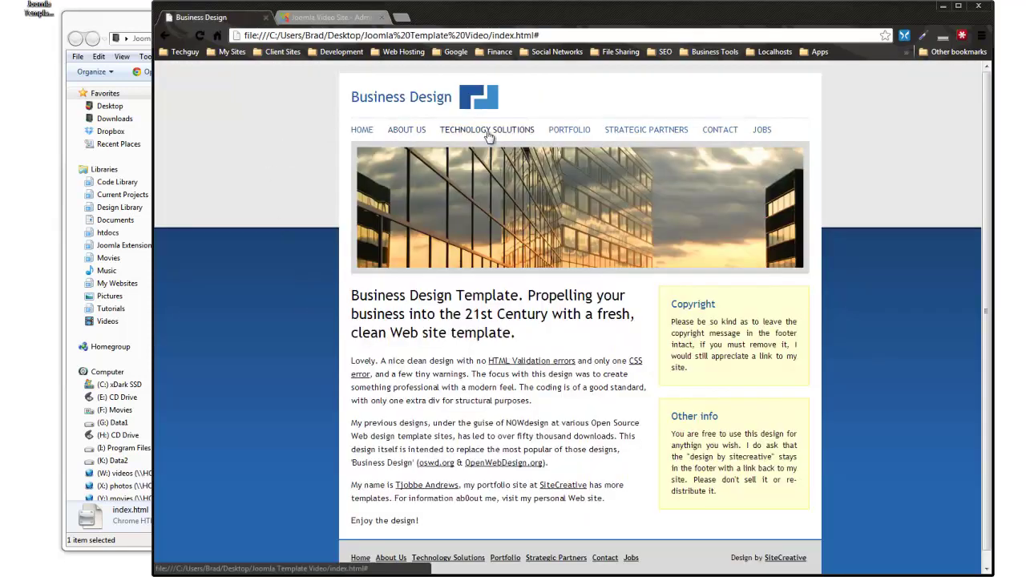
{"action": "left_click", "coordinate": [332, 18]}
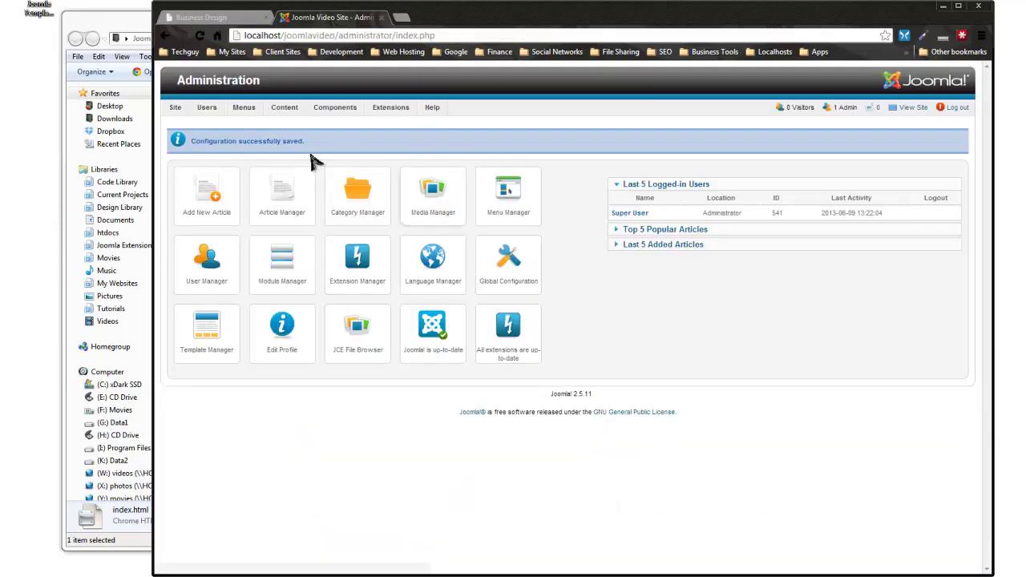
{"action": "mouse_move", "coordinate": [316, 112]}
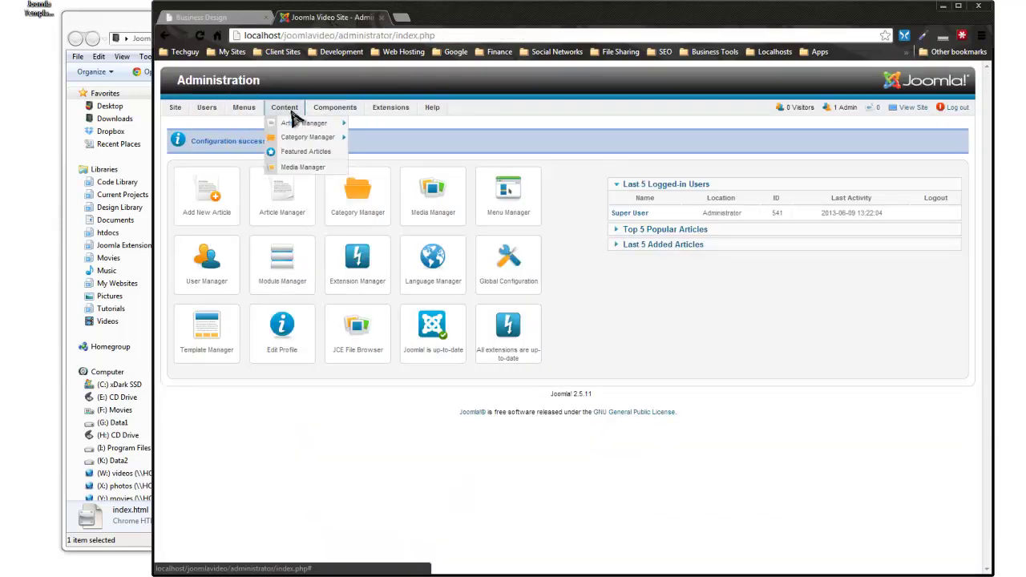
- Return to the unsaved About Us article form and open a blank new tab
{"action": "mouse_move", "coordinate": [285, 107]}
{"action": "mouse_move", "coordinate": [350, 126]}
{"action": "left_click", "coordinate": [393, 124]}
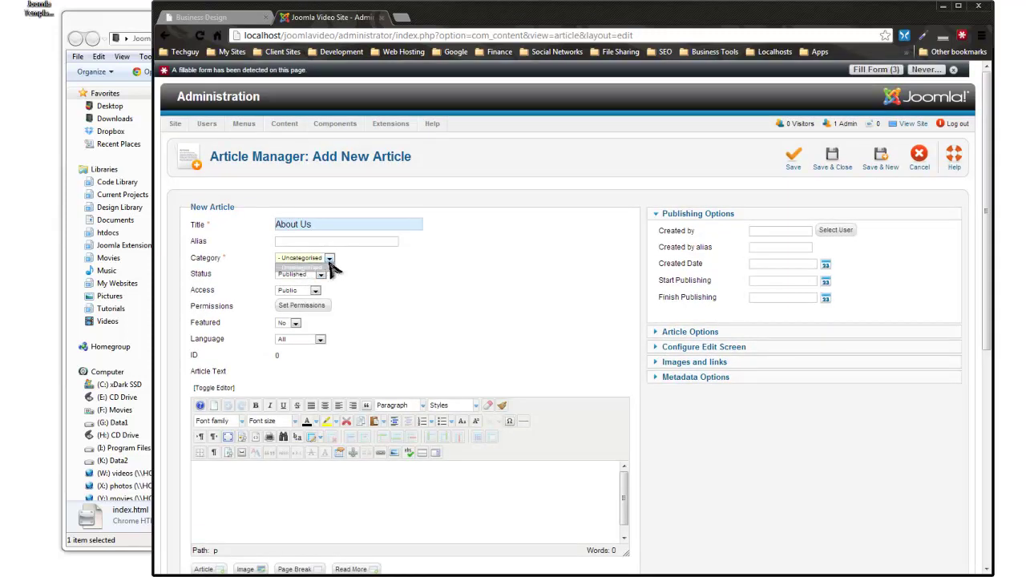
{"action": "scroll", "coordinate": [365, 464], "scroll_direction": "down", "scroll_amount": 1}
{"action": "left_click", "coordinate": [240, 17]}
{"action": "left_click", "coordinate": [337, 17]}
{"action": "left_click", "coordinate": [389, 19]}
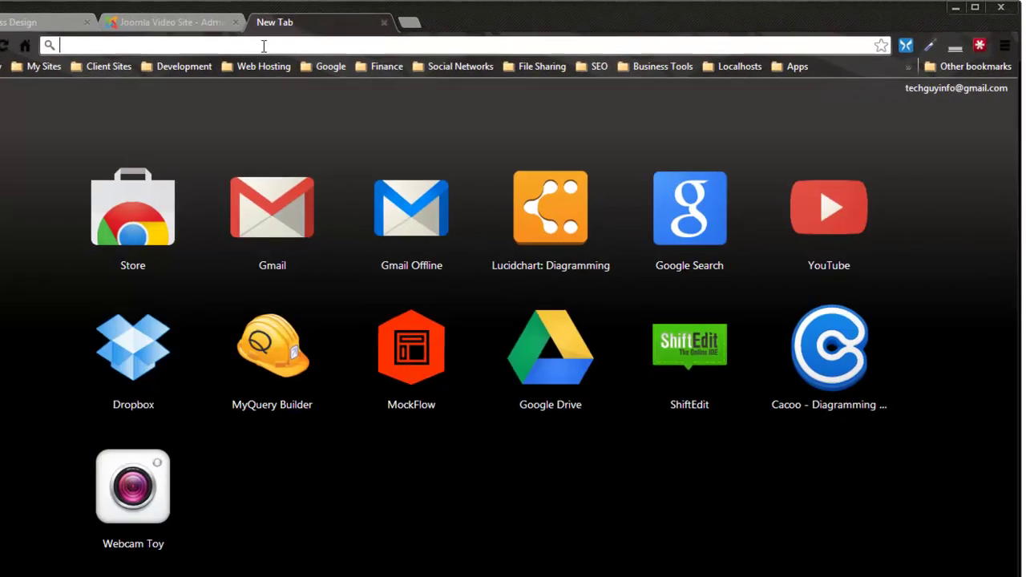
- Search for lorem ipsum, open lipsum.com and generate five Lorem Ipsum paragraphs
{"action": "type", "text": "lor"}
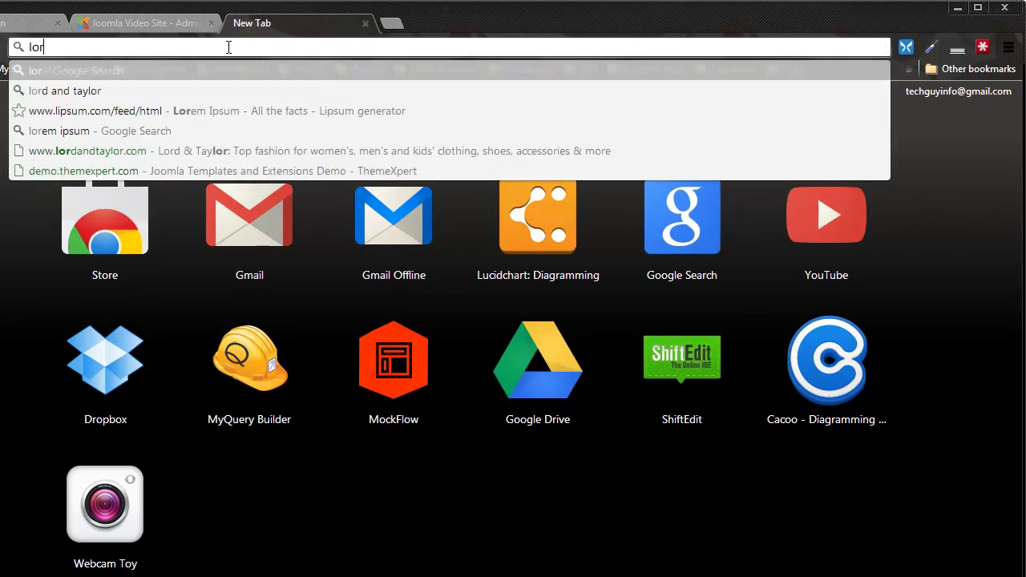
{"action": "left_click", "coordinate": [97, 131]}
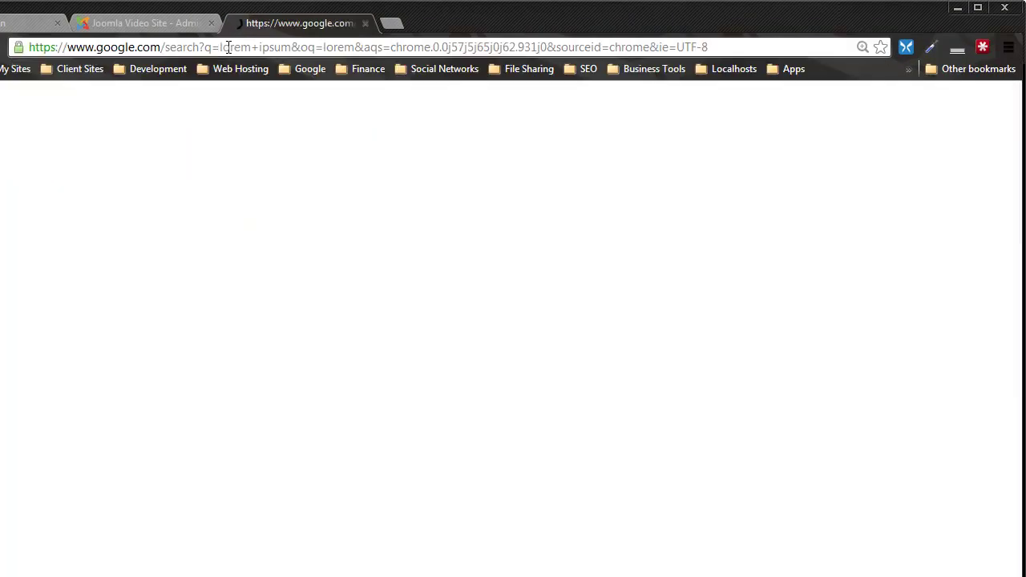
{"action": "left_click", "coordinate": [64, 243]}
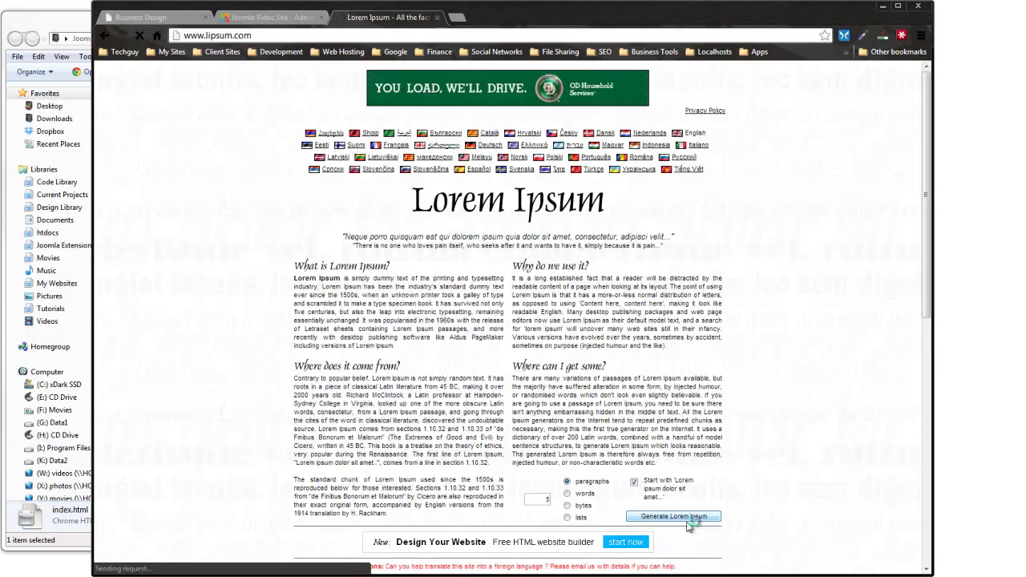
{"action": "left_click", "coordinate": [666, 519]}
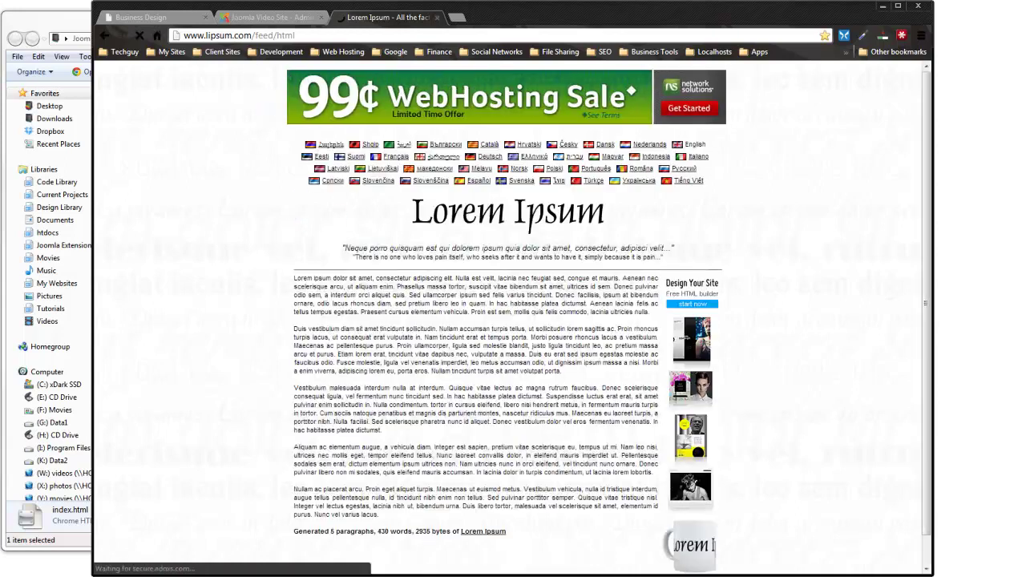
- Copy the first three generated paragraphs
{"action": "mouse_move", "coordinate": [295, 278]}
{"action": "left_mouse_down"}
{"action": "mouse_move", "coordinate": [481, 421]}
{"action": "mouse_move", "coordinate": [440, 418]}
{"action": "mouse_move", "coordinate": [281, 272]}
{"action": "left_mouse_up"}
{"action": "left_click", "coordinate": [403, 430]}
{"action": "right_click", "coordinate": [350, 303]}
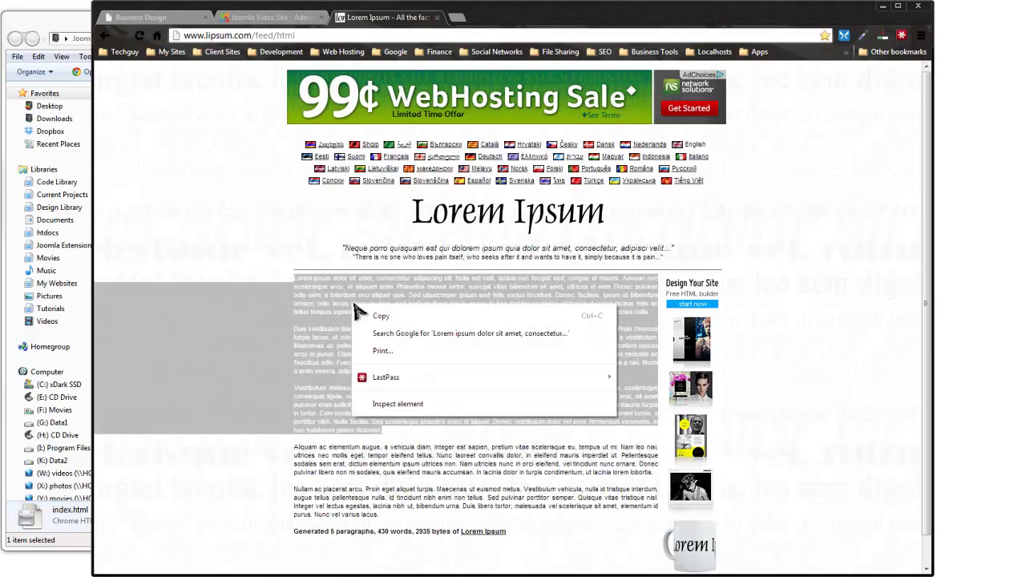
{"action": "left_click", "coordinate": [385, 320]}
{"action": "left_click", "coordinate": [185, 17]}
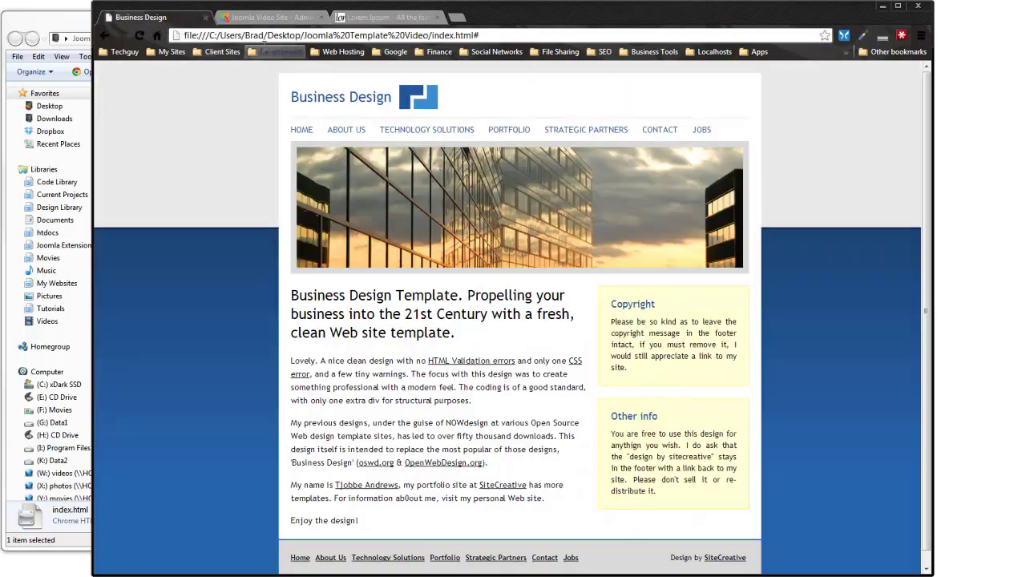
- Paste the three Lorem Ipsum paragraphs as plain HTML, wrapping each in <p></p> tags
{"action": "left_click", "coordinate": [268, 21]}
{"action": "left_click", "coordinate": [164, 329]}
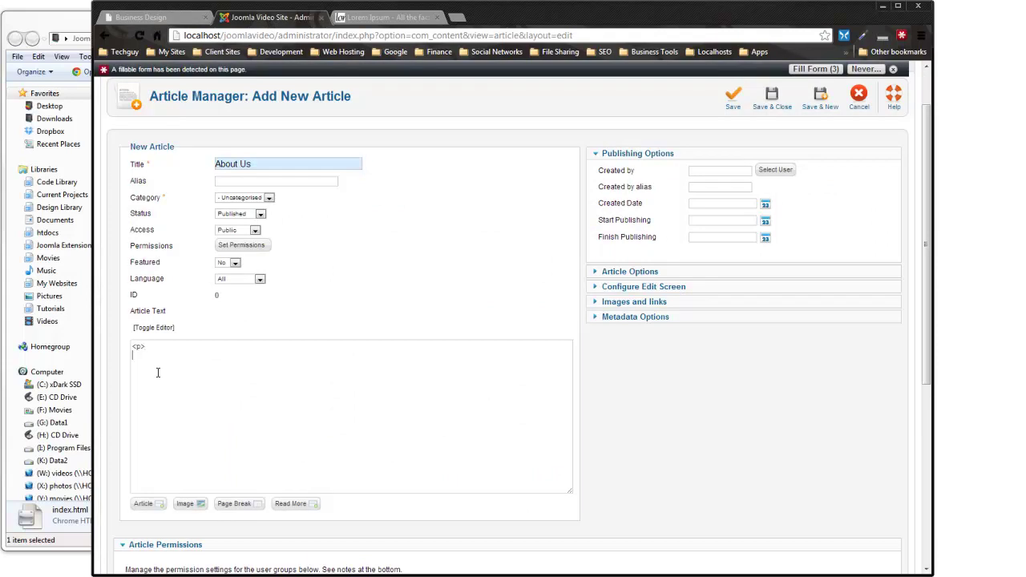
{"action": "key", "text": "ctrl+v"}
{"action": "scroll", "coordinate": [303, 413], "scroll_direction": "up", "scroll_amount": 3}
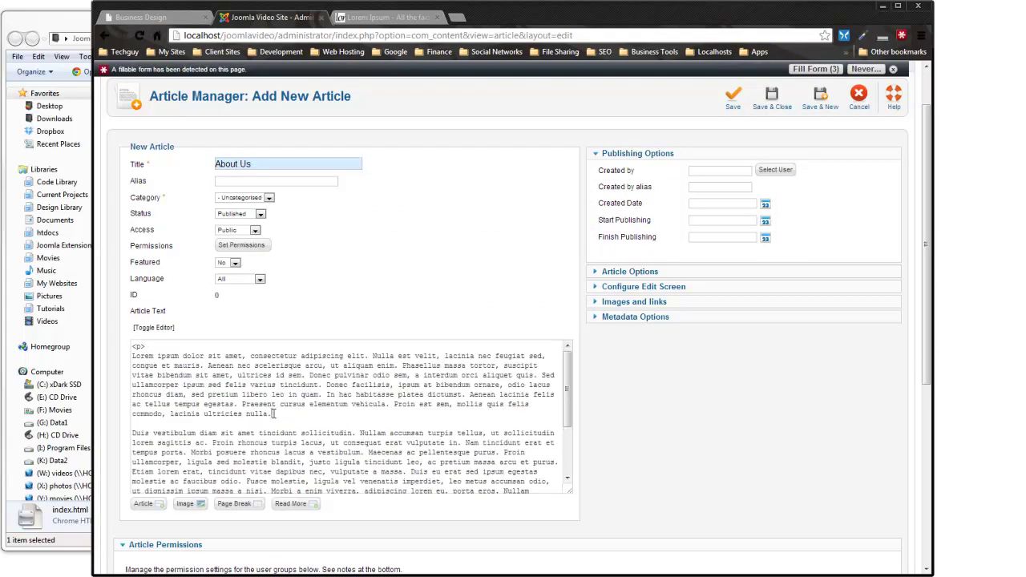
{"action": "key", "text": "Return"}
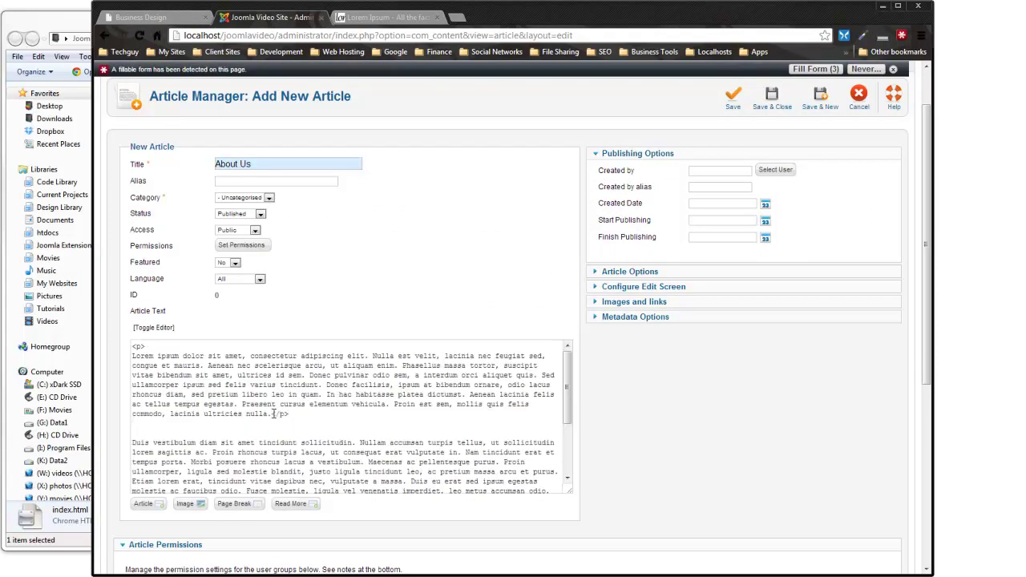
{"action": "scroll", "coordinate": [275, 413], "scroll_direction": "down", "scroll_amount": 5}
{"action": "left_click", "coordinate": [322, 348]}
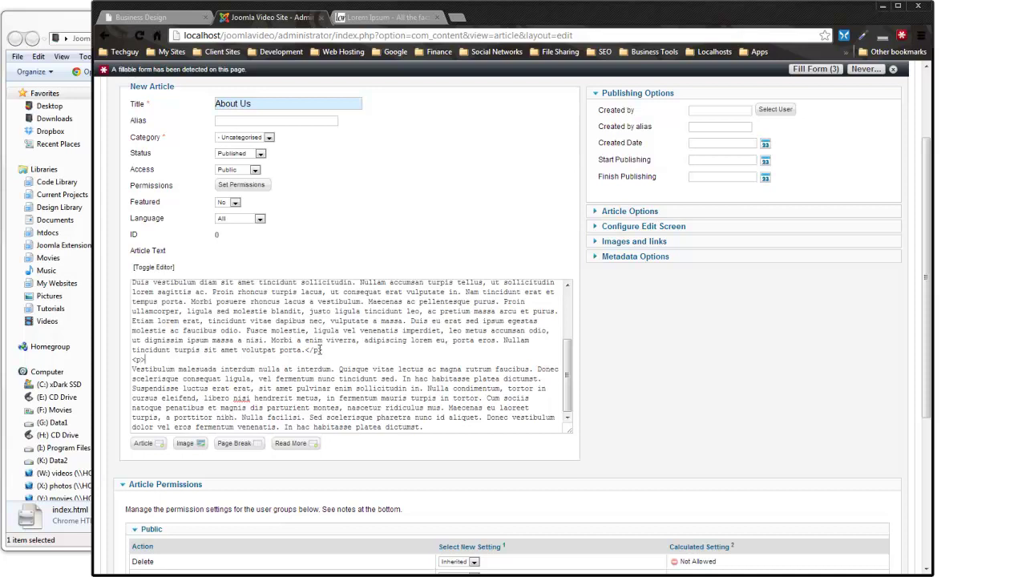
{"action": "scroll", "coordinate": [426, 341], "scroll_direction": "down", "scroll_amount": 3}
{"action": "left_click", "coordinate": [437, 305]}
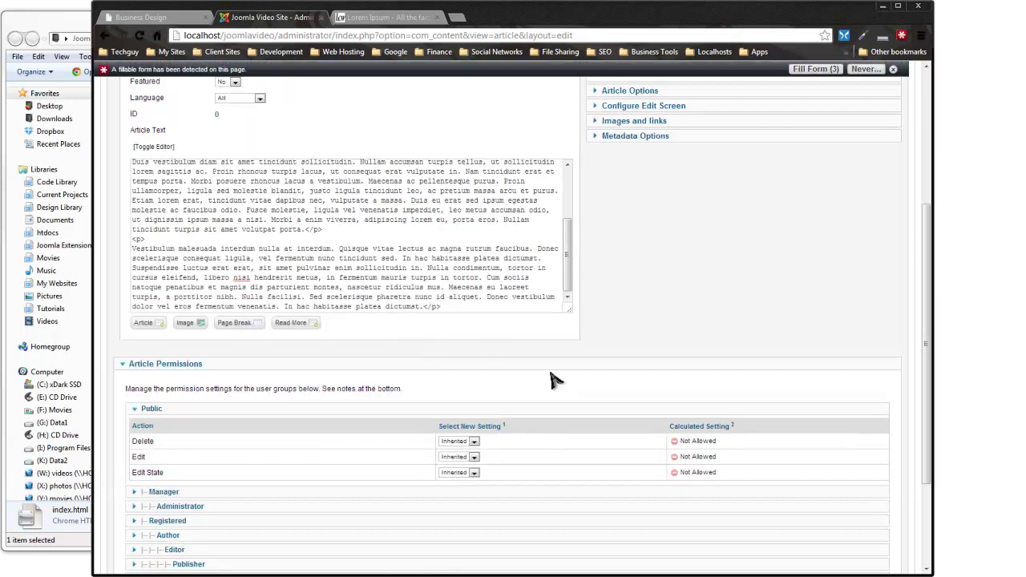
{"action": "scroll", "coordinate": [492, 343], "scroll_direction": "up", "scroll_amount": 6}
- Save and close the About Us article, then return to the article list
{"action": "left_click", "coordinate": [744, 171]}
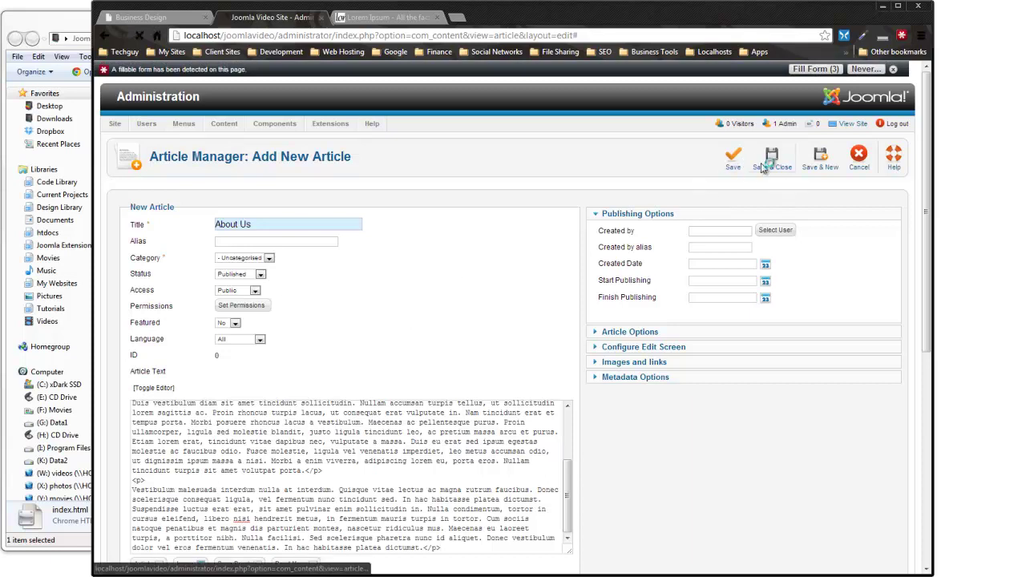
{"action": "left_click", "coordinate": [365, 20]}
{"action": "left_click", "coordinate": [266, 17]}
- Open the Main Menu's item list, which holds only the Home item
{"action": "mouse_move", "coordinate": [184, 107]}
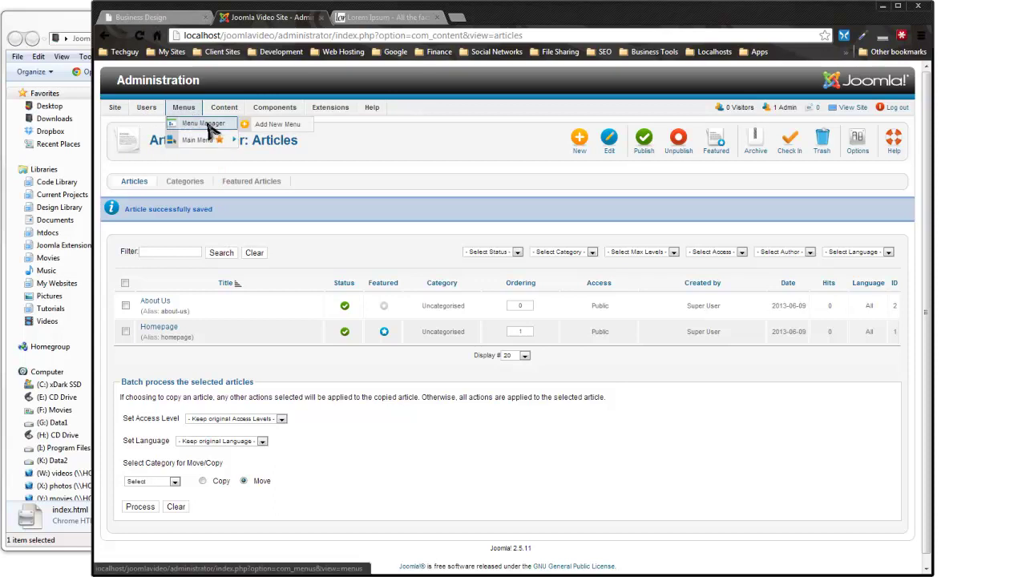
{"action": "left_click", "coordinate": [200, 139]}
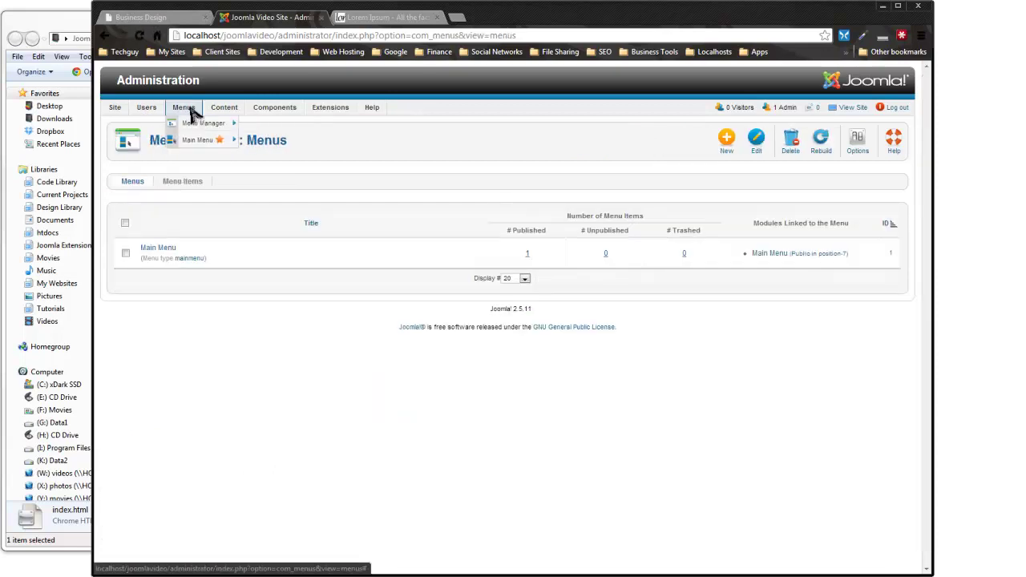
{"action": "left_click", "coordinate": [195, 141]}
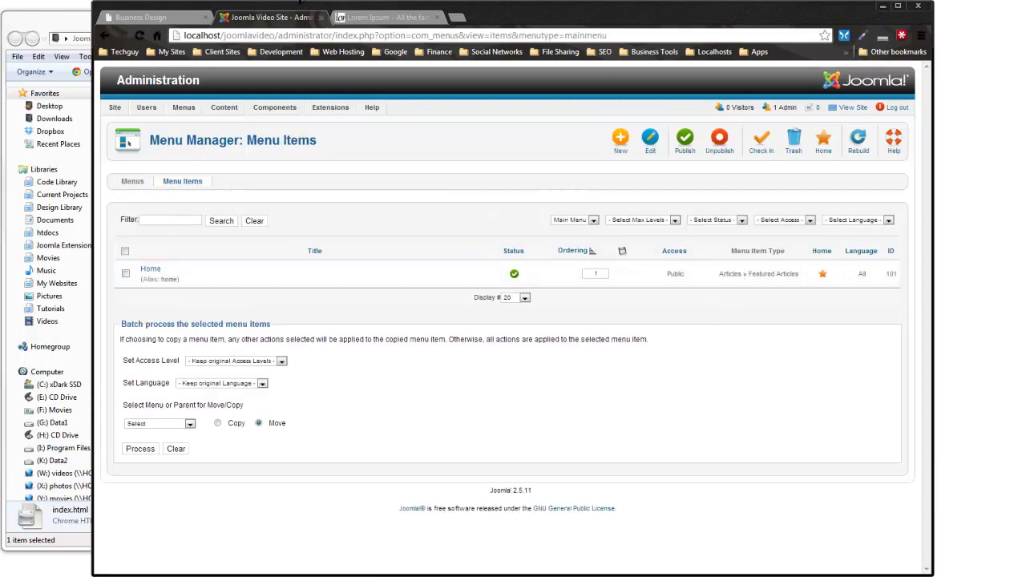
- Check the front-end home page showing the Homepage article, then return to the admin
{"action": "left_click", "coordinate": [361, 18]}
{"action": "left_click", "coordinate": [269, 17]}
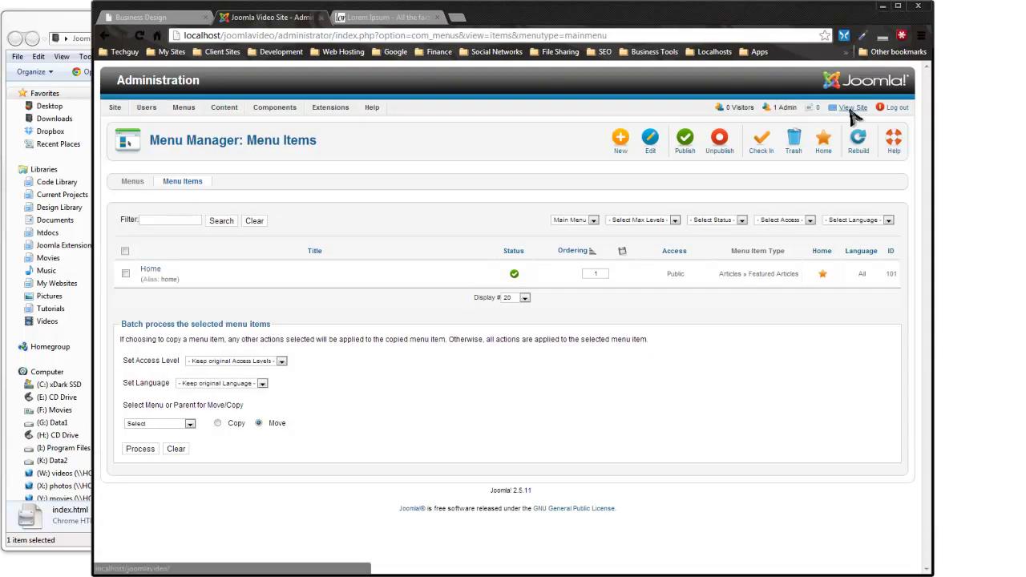
{"action": "left_click", "coordinate": [852, 109]}
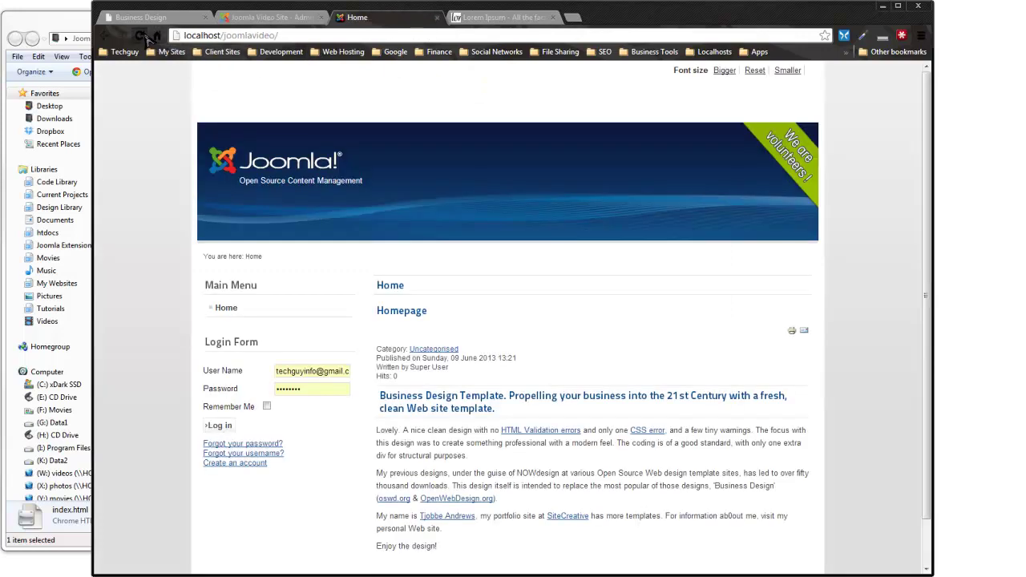
{"action": "scroll", "coordinate": [317, 303], "scroll_direction": "down", "scroll_amount": 1}
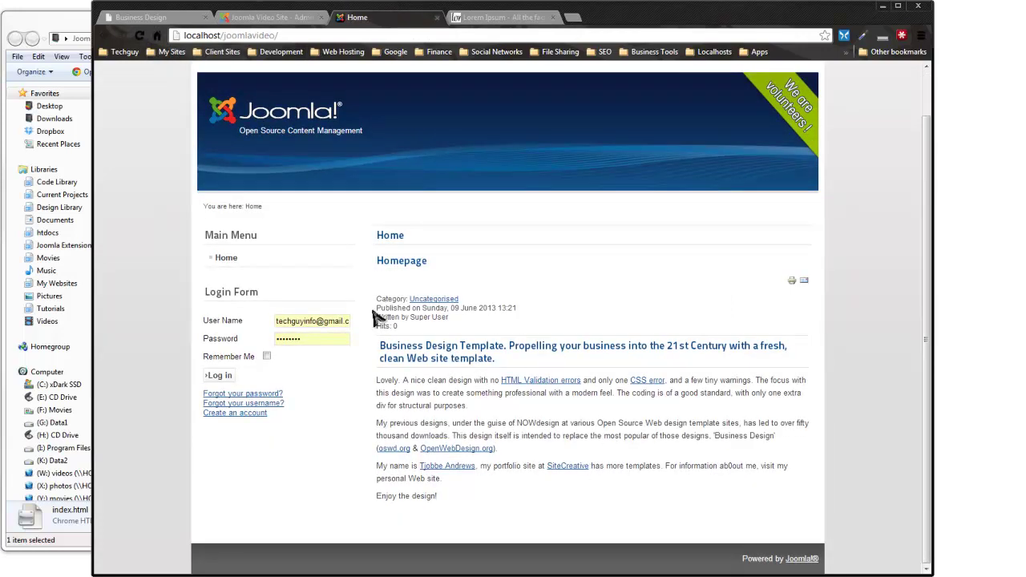
{"action": "left_click_drag", "start_coordinate": [383, 284], "coordinate": [471, 328]}
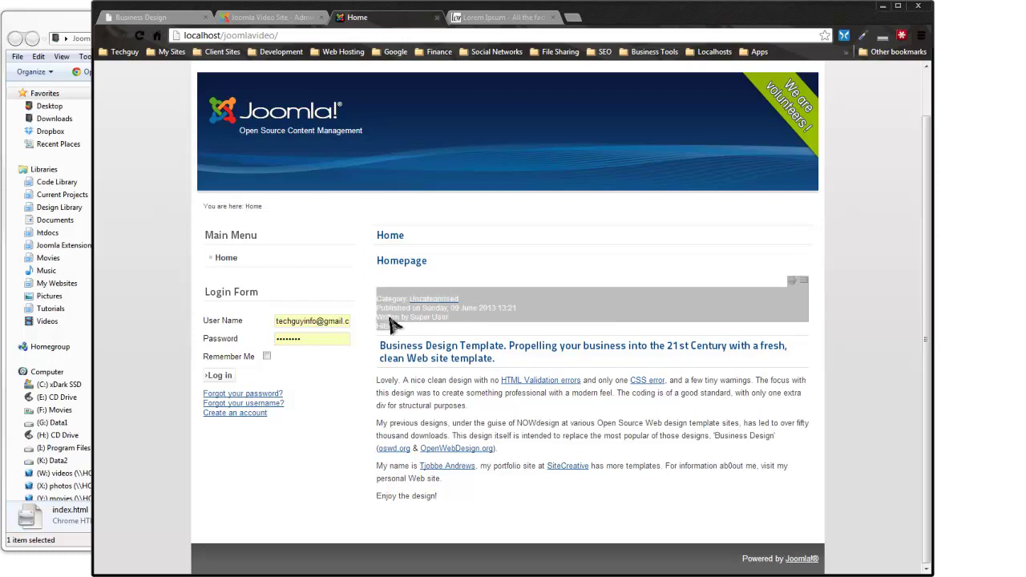
{"action": "left_click", "coordinate": [331, 467]}
{"action": "left_click", "coordinate": [152, 17]}
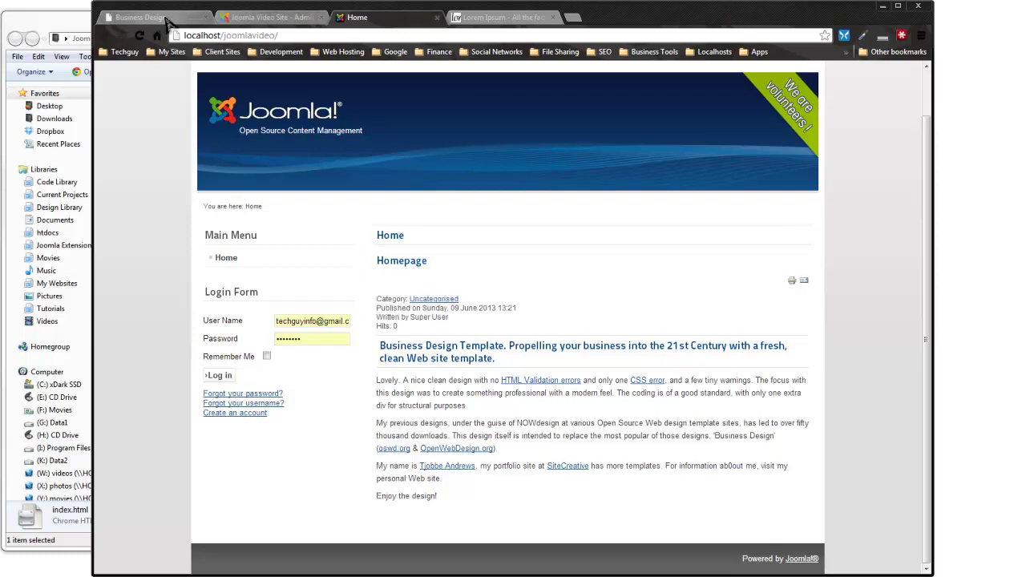
{"action": "left_click", "coordinate": [268, 17]}
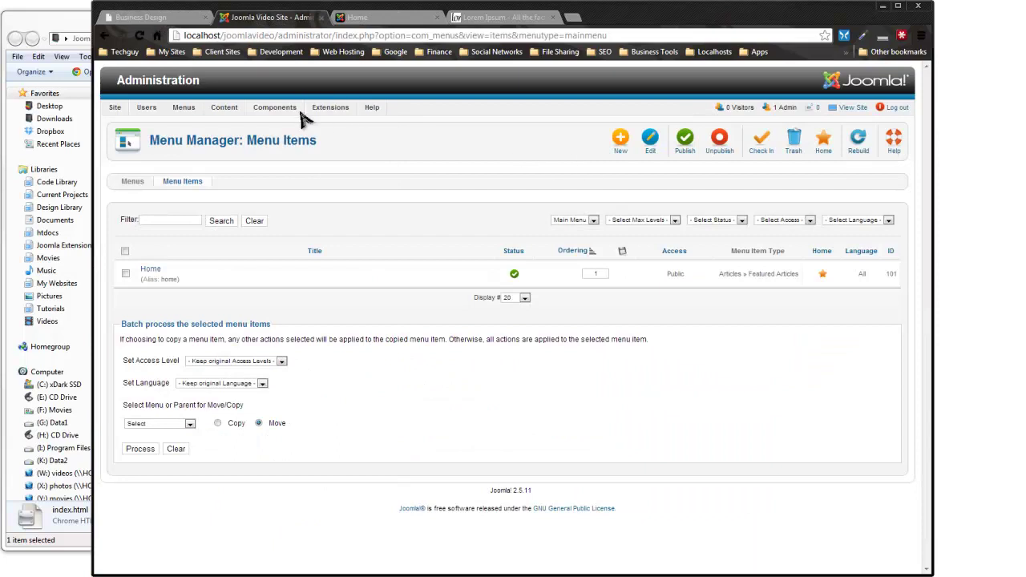
- In global article options, hide the publish date, navigation links, icons and print icon
{"action": "left_click", "coordinate": [241, 124]}
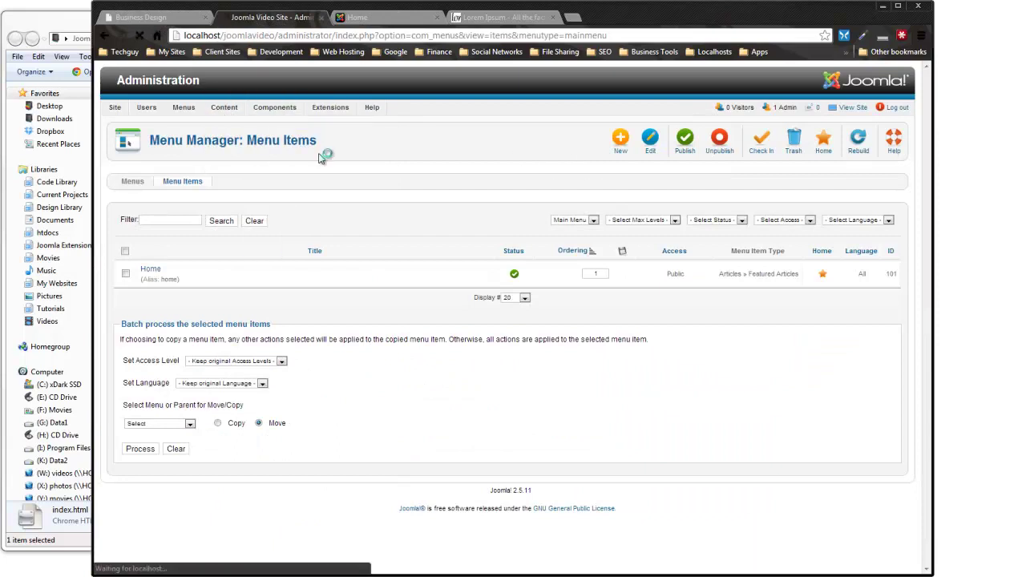
{"action": "left_click", "coordinate": [857, 144]}
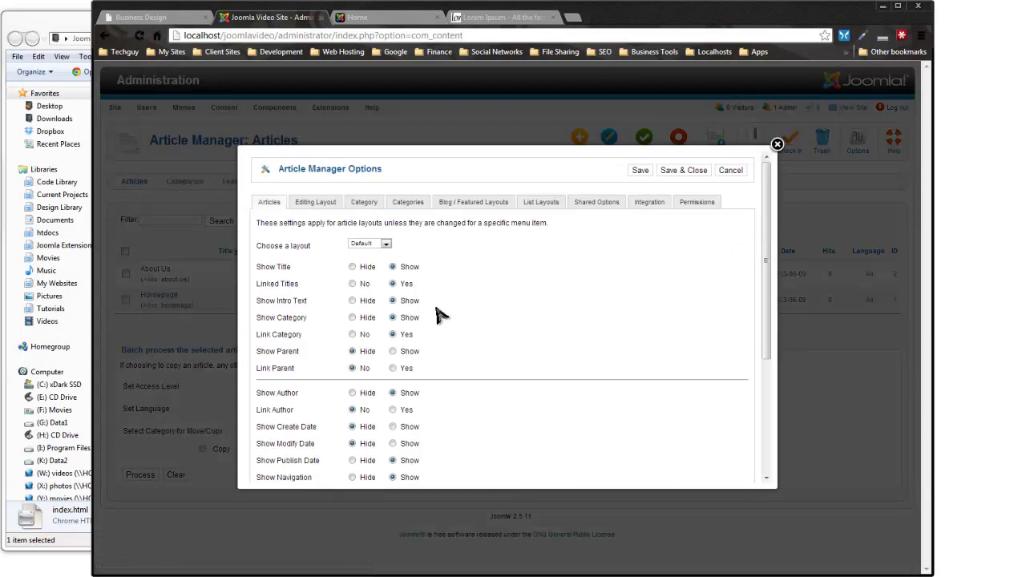
{"action": "scroll", "coordinate": [437, 315], "scroll_direction": "down", "scroll_amount": 1}
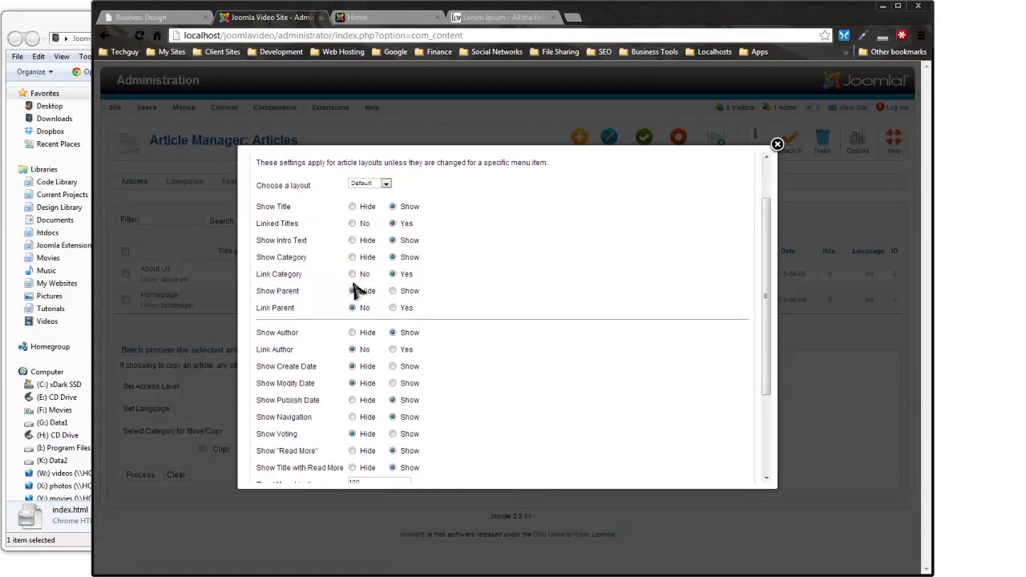
{"action": "scroll", "coordinate": [343, 339], "scroll_direction": "down", "scroll_amount": 1}
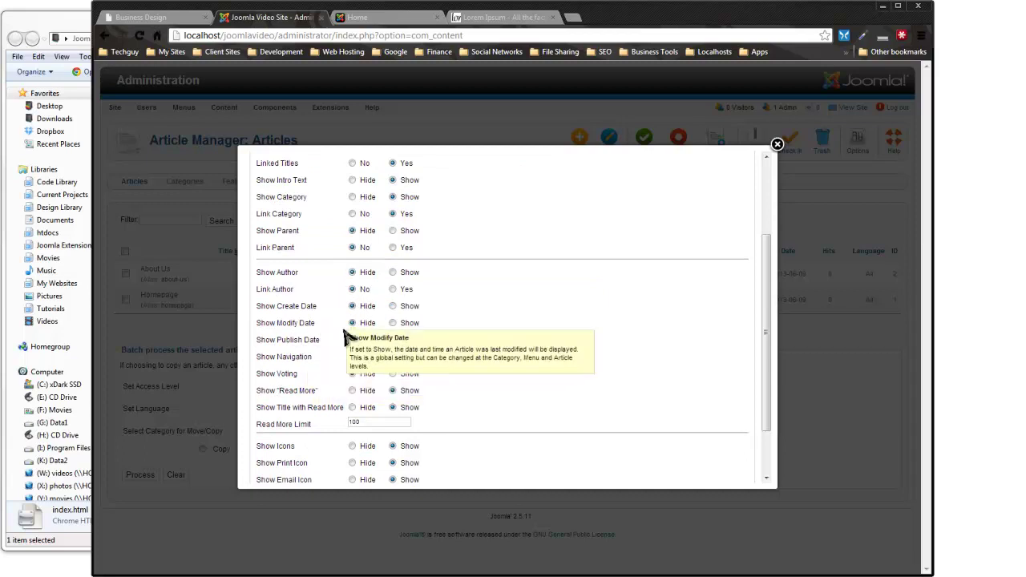
{"action": "left_click", "coordinate": [353, 340]}
{"action": "left_click", "coordinate": [353, 358]}
{"action": "scroll", "coordinate": [404, 385], "scroll_direction": "down", "scroll_amount": 1}
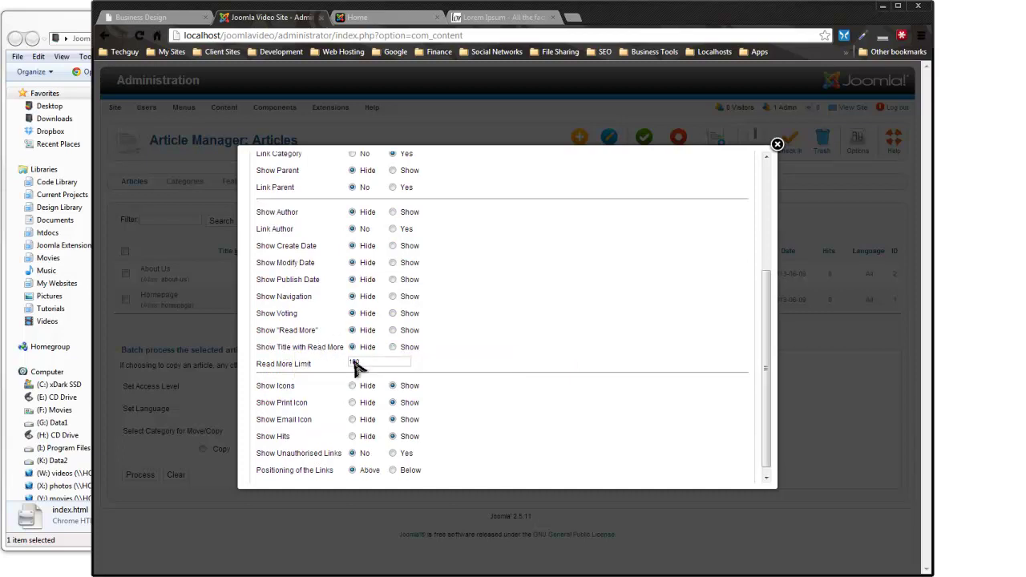
{"action": "scroll", "coordinate": [451, 384], "scroll_direction": "down", "scroll_amount": 1}
{"action": "left_click", "coordinate": [352, 378]}
{"action": "left_click", "coordinate": [352, 394]}
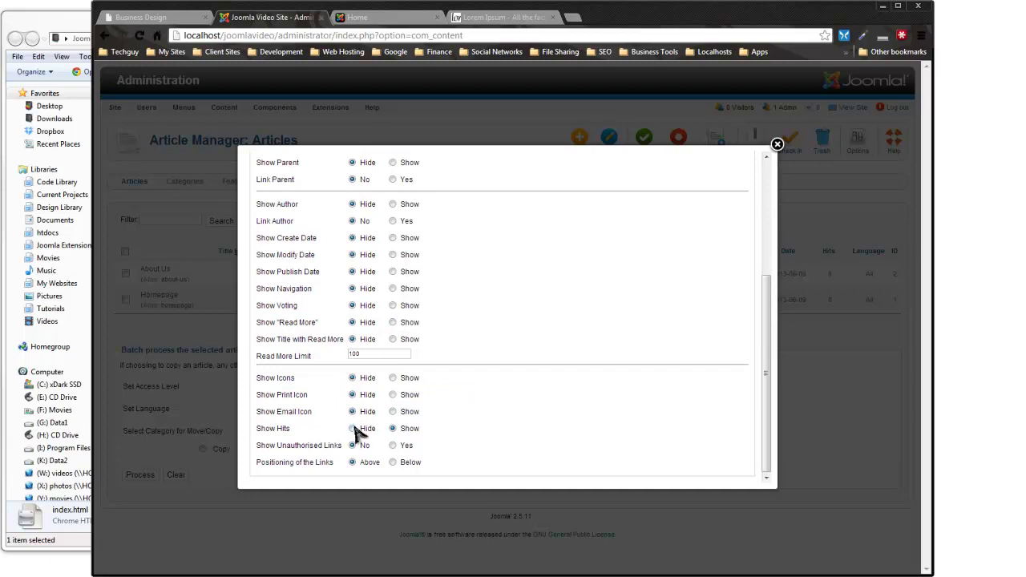
{"action": "scroll", "coordinate": [451, 440], "scroll_direction": "up", "scroll_amount": 3}
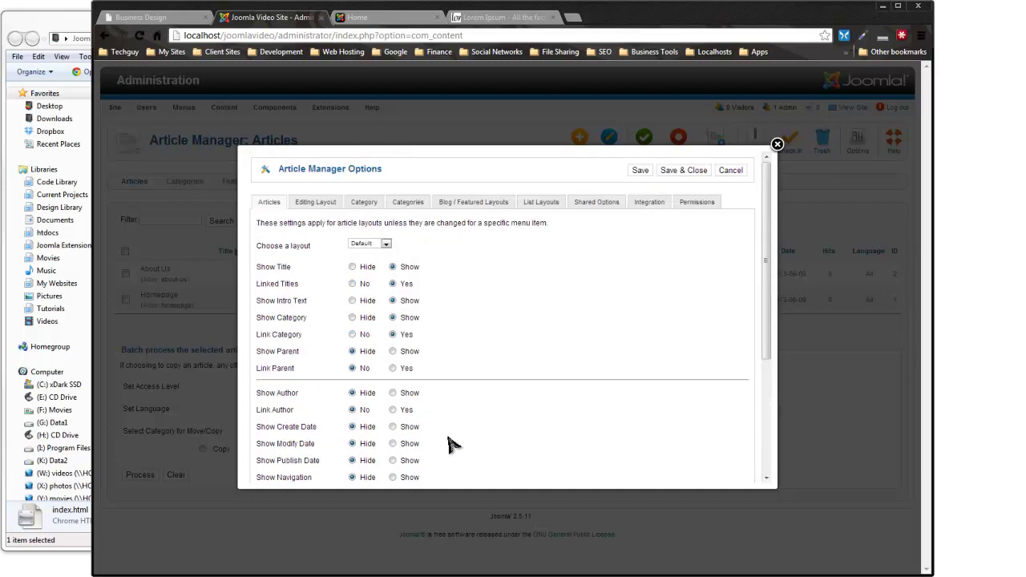
- Hide the subcategories text, no-articles message, subcategory descriptions and top-level category description
{"action": "left_click", "coordinate": [365, 205]}
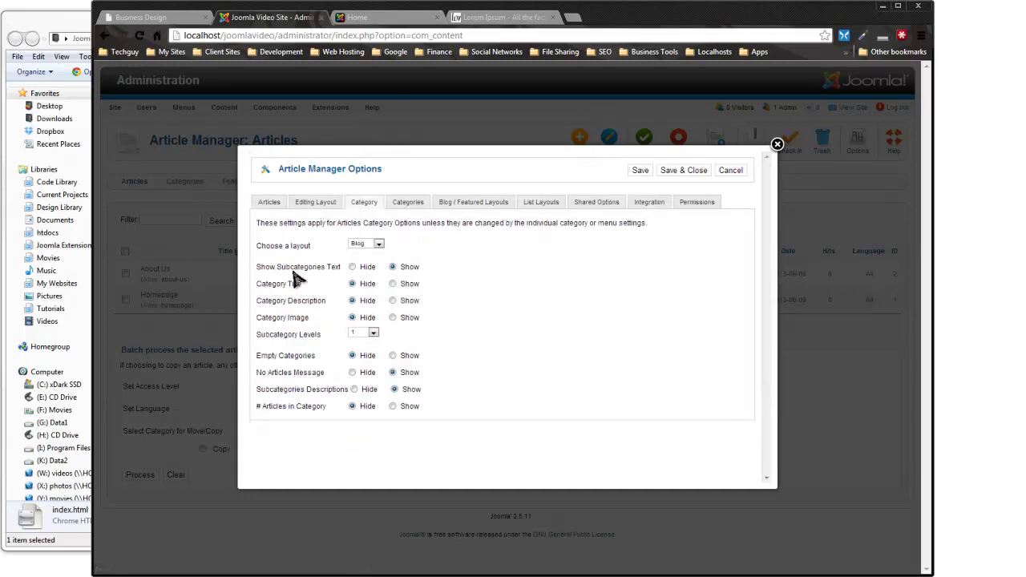
{"action": "left_click", "coordinate": [353, 373]}
{"action": "left_click", "coordinate": [354, 389]}
{"action": "left_click", "coordinate": [353, 267]}
{"action": "left_click", "coordinate": [409, 203]}
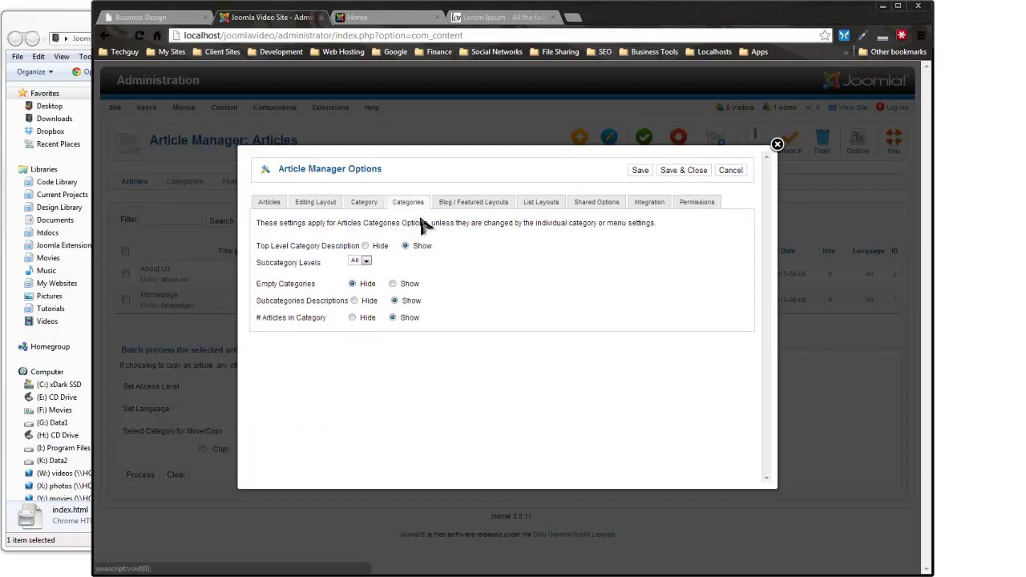
{"action": "left_click", "coordinate": [365, 246]}
{"action": "left_click", "coordinate": [451, 204]}
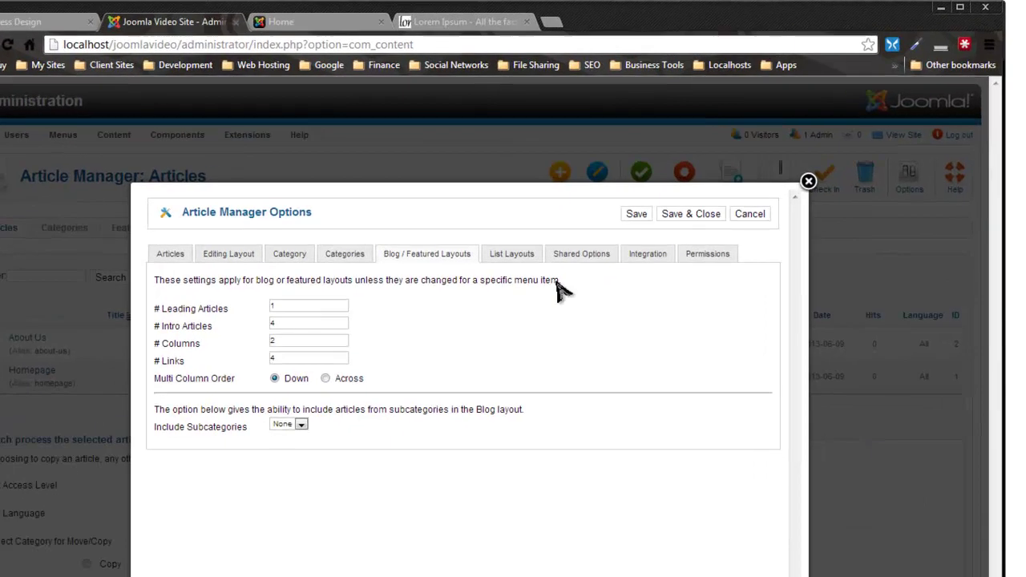
{"action": "left_click", "coordinate": [512, 254]}
{"action": "left_click", "coordinate": [581, 253]}
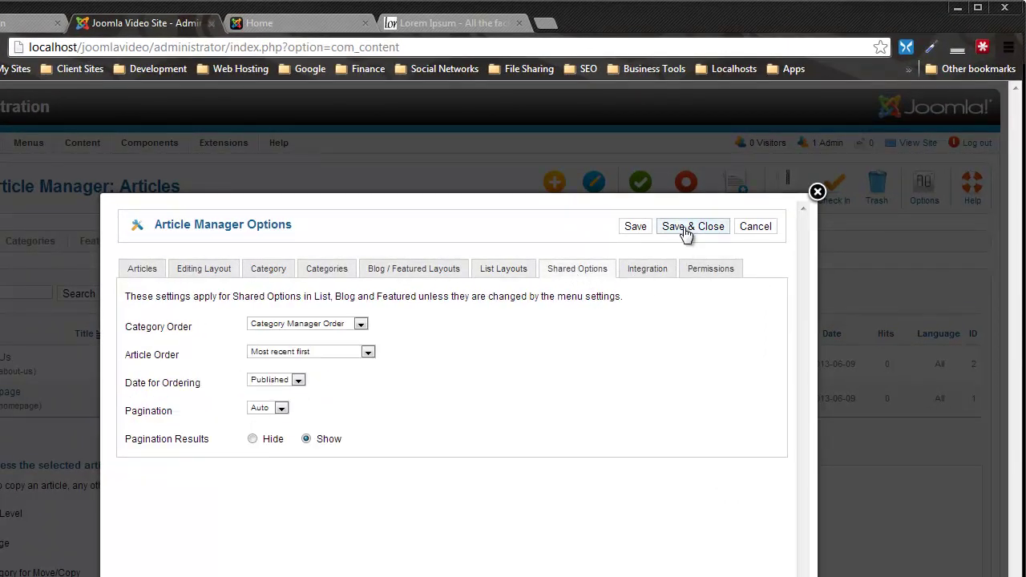
- Save the article options and reload the front end to check the changes
{"action": "left_click", "coordinate": [686, 231]}
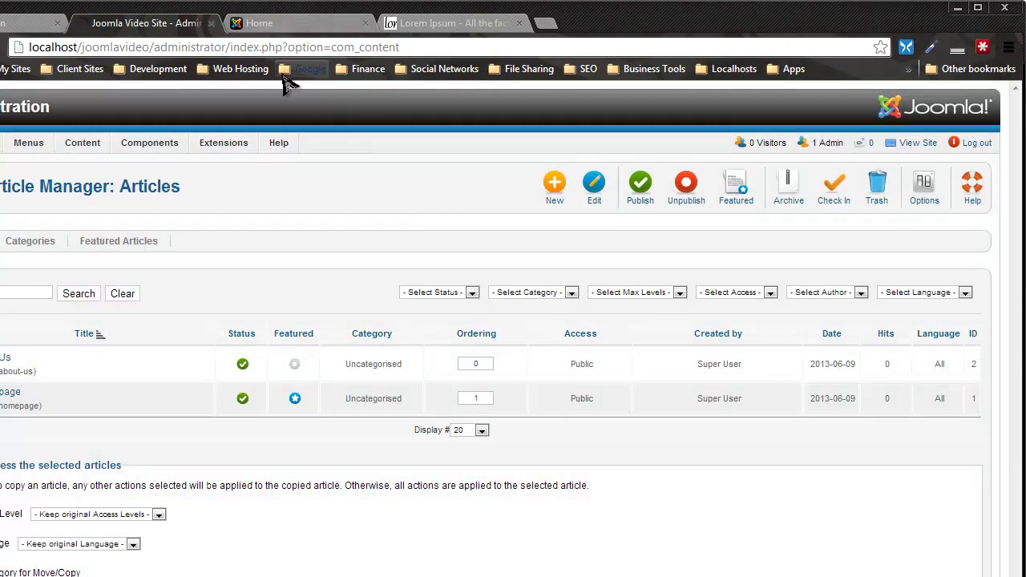
{"action": "left_click", "coordinate": [273, 22]}
{"action": "key", "text": "F5"}
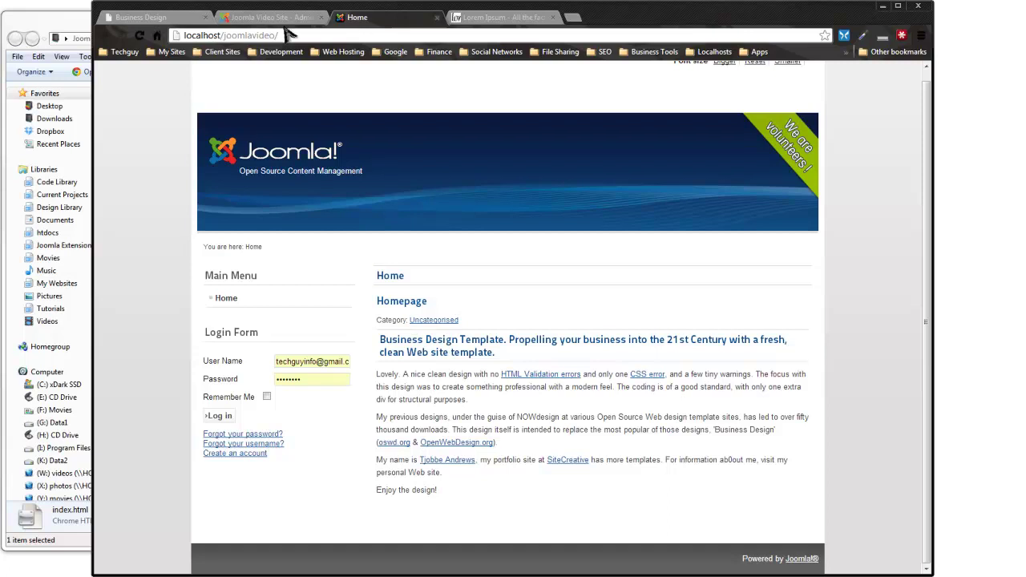
{"action": "left_click", "coordinate": [313, 16]}
{"action": "mouse_move", "coordinate": [275, 107]}
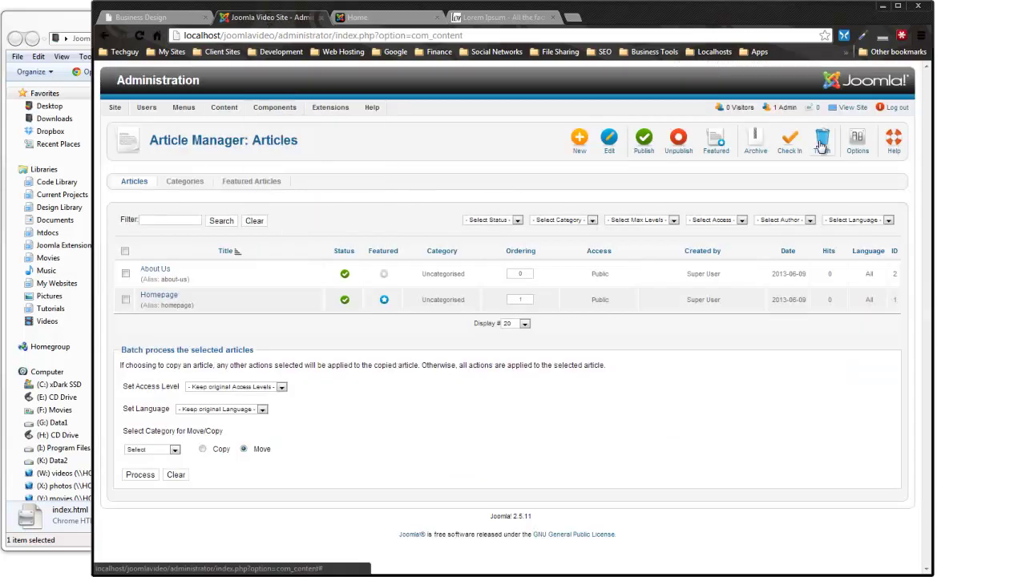
{"action": "left_click", "coordinate": [858, 141]}
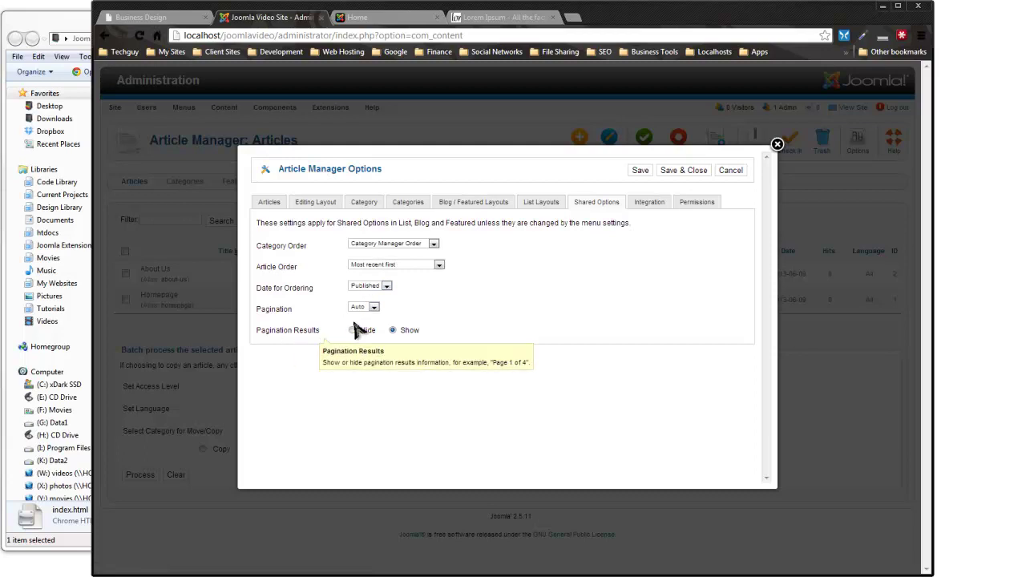
{"action": "left_click", "coordinate": [269, 202]}
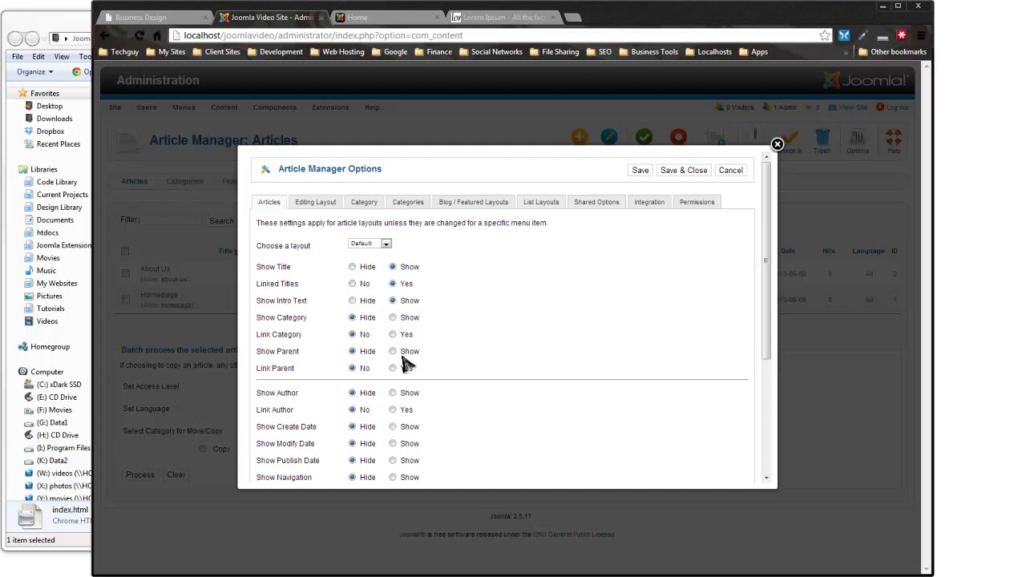
{"action": "scroll", "coordinate": [425, 365], "scroll_direction": "down", "scroll_amount": 3}
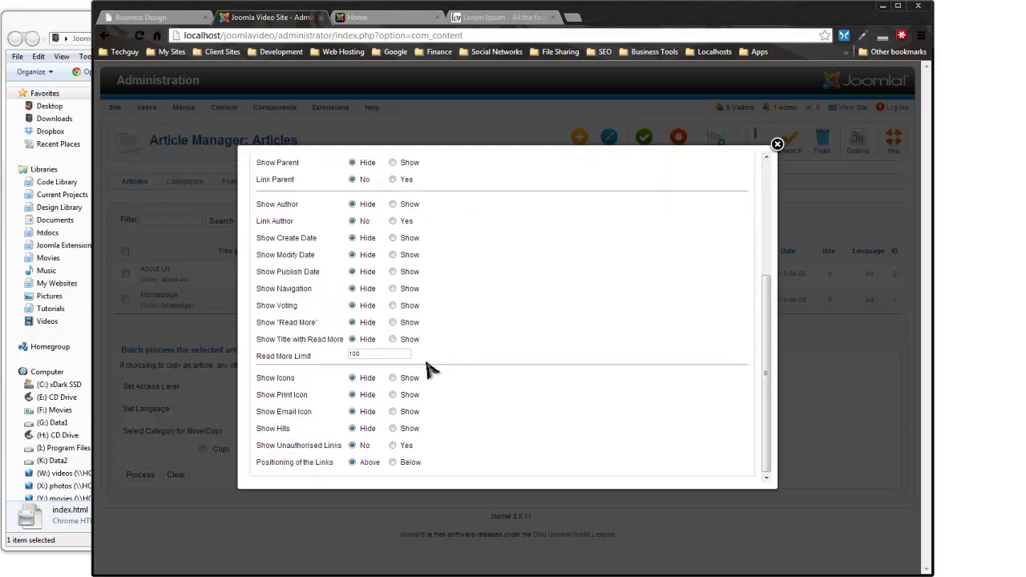
{"action": "scroll", "coordinate": [404, 429], "scroll_direction": "up", "scroll_amount": 3}
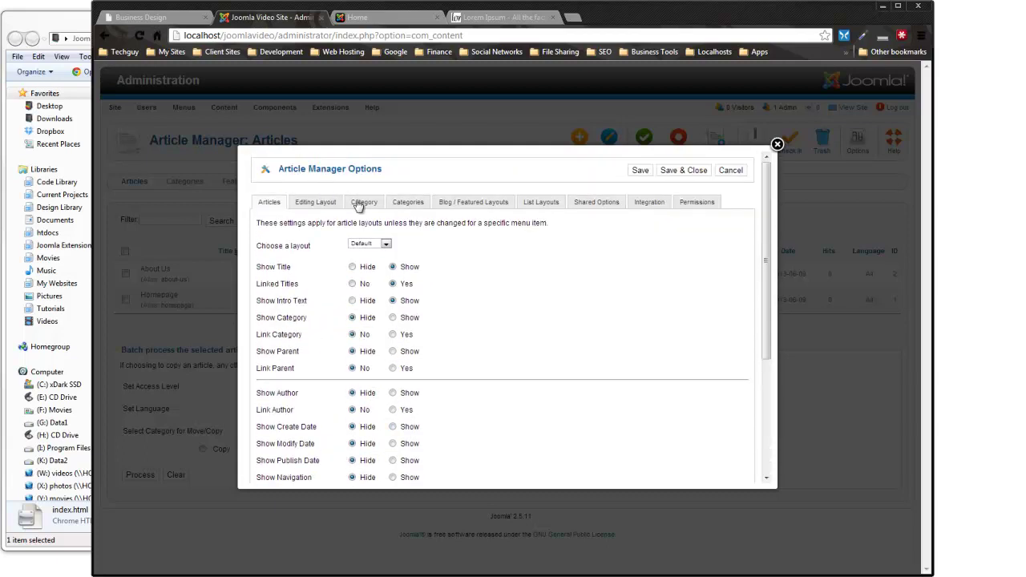
{"action": "left_click", "coordinate": [350, 204]}
{"action": "left_click", "coordinate": [675, 171]}
{"action": "left_click", "coordinate": [385, 17]}
{"action": "left_click", "coordinate": [139, 36]}
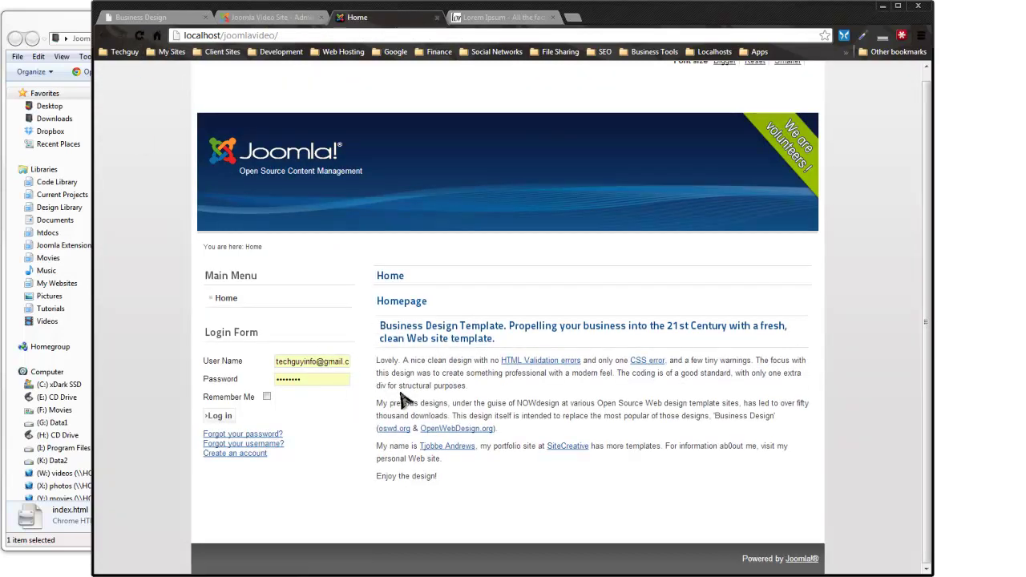
{"action": "double_click", "coordinate": [400, 304]}
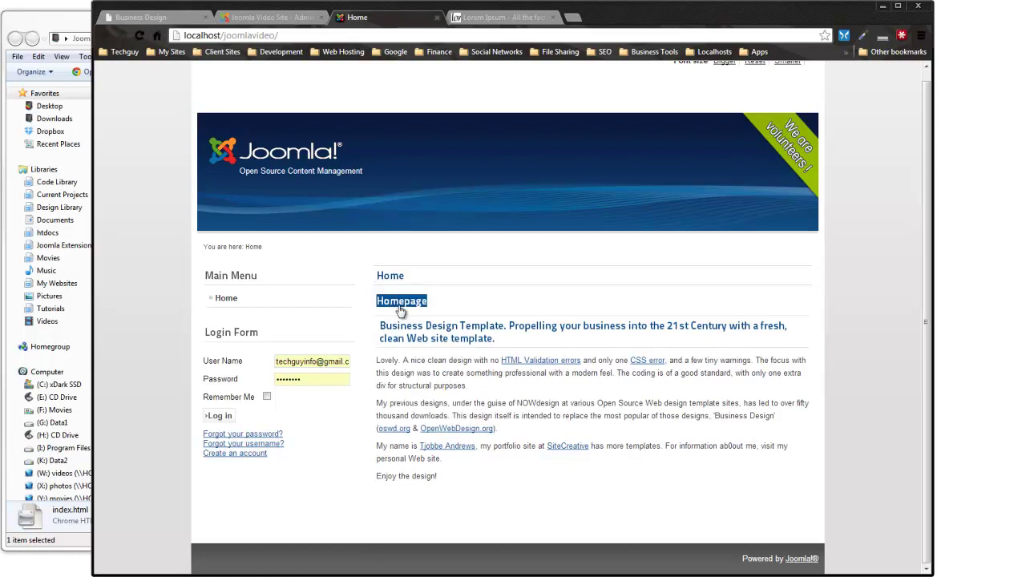
{"action": "double_click", "coordinate": [401, 303]}
{"action": "left_click", "coordinate": [399, 244]}
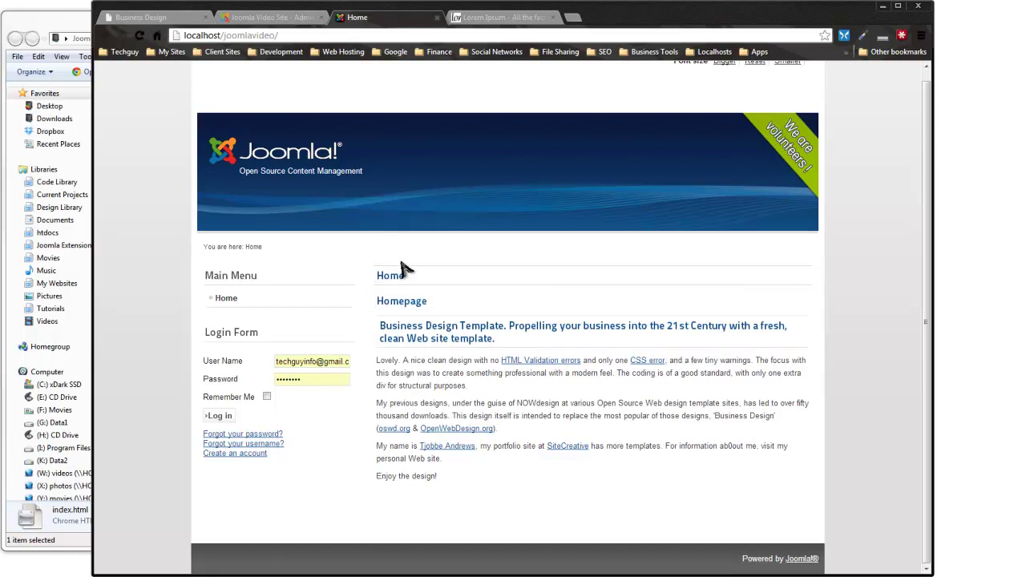
{"action": "left_click", "coordinate": [269, 16]}
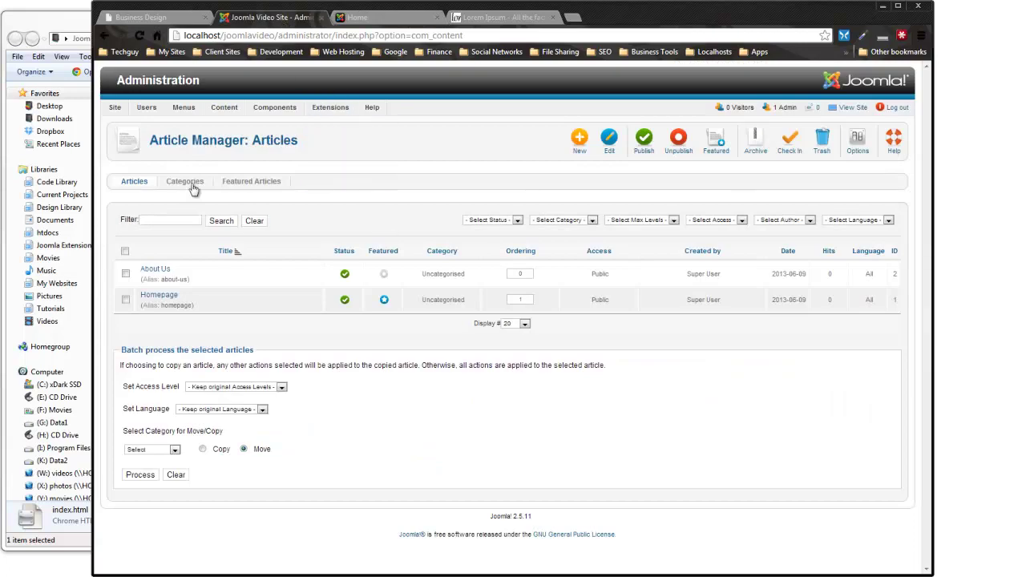
{"action": "left_click", "coordinate": [168, 299]}
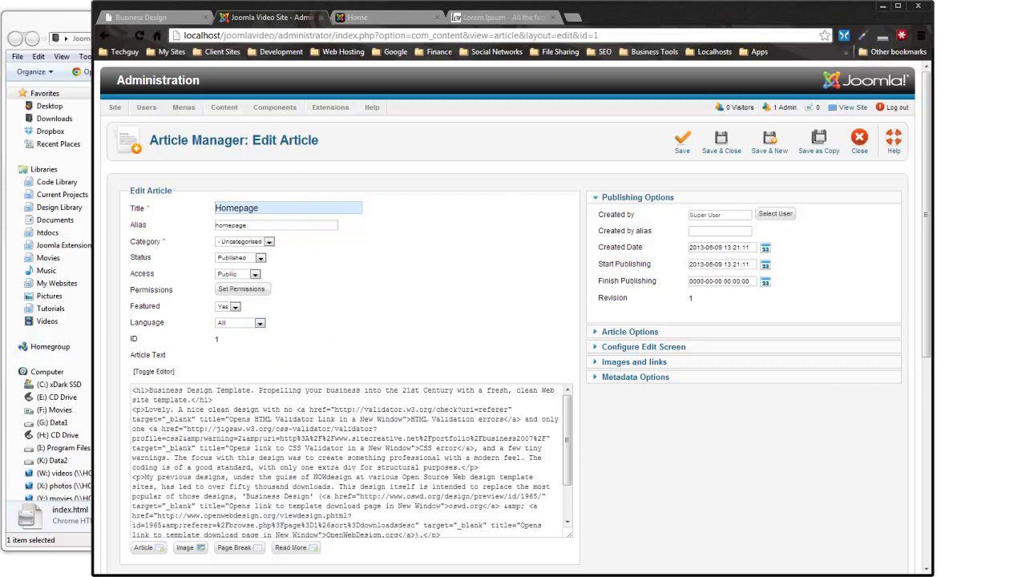
- Set the Homepage article's Show Title option to Hide and save and close it
{"action": "left_click", "coordinate": [642, 336]}
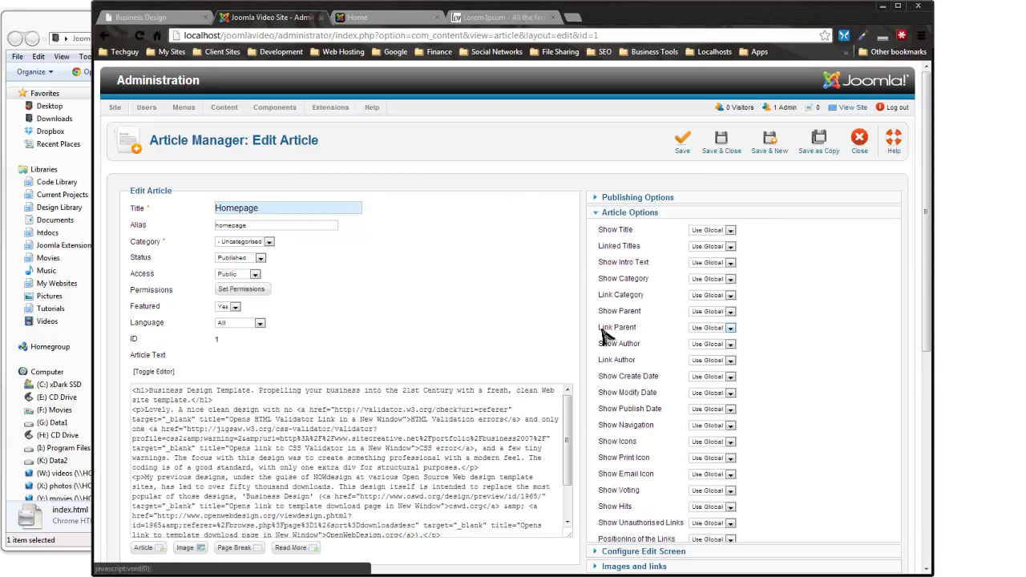
{"action": "left_click", "coordinate": [730, 230]}
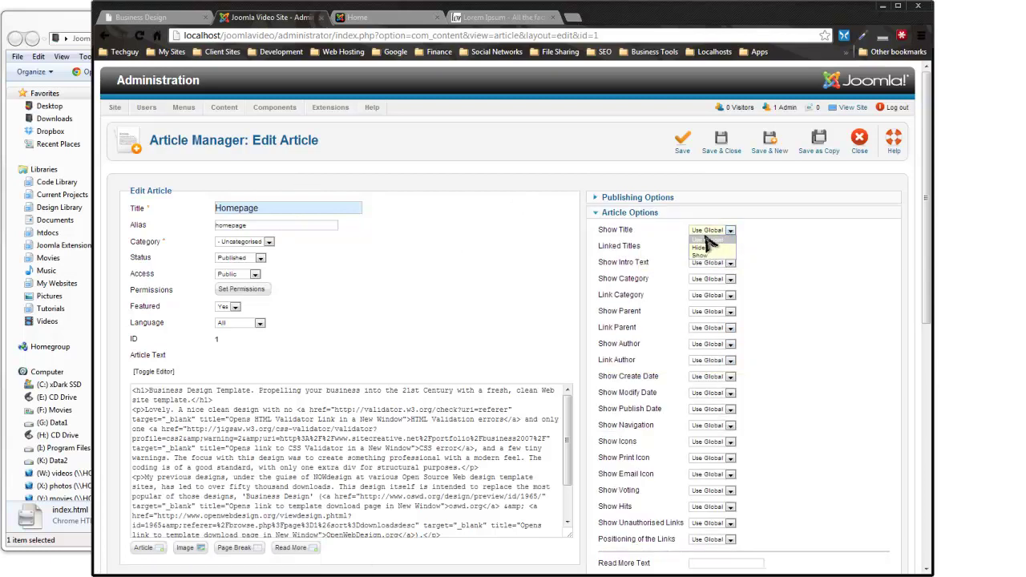
{"action": "left_click", "coordinate": [707, 248]}
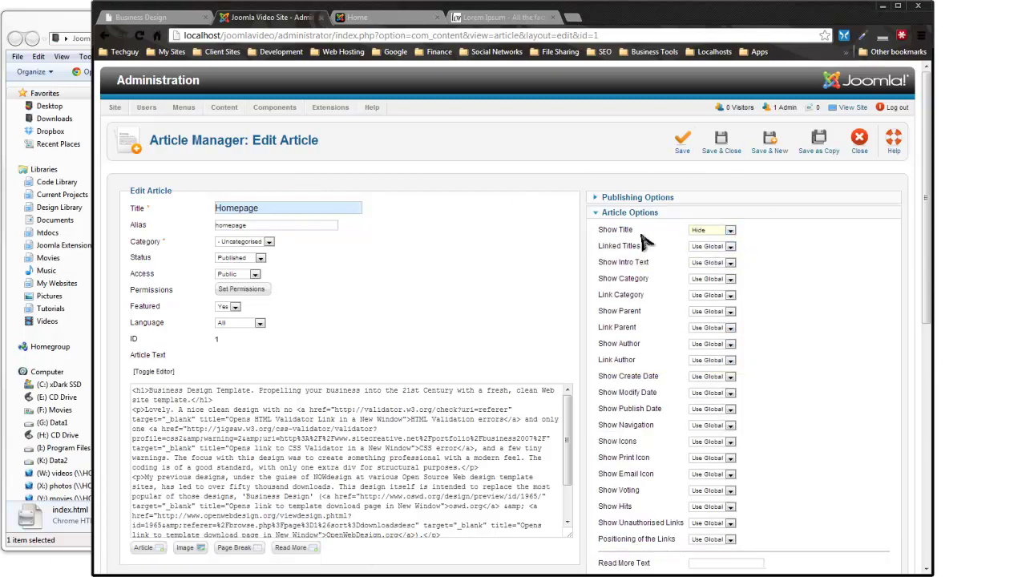
{"action": "left_click", "coordinate": [718, 143]}
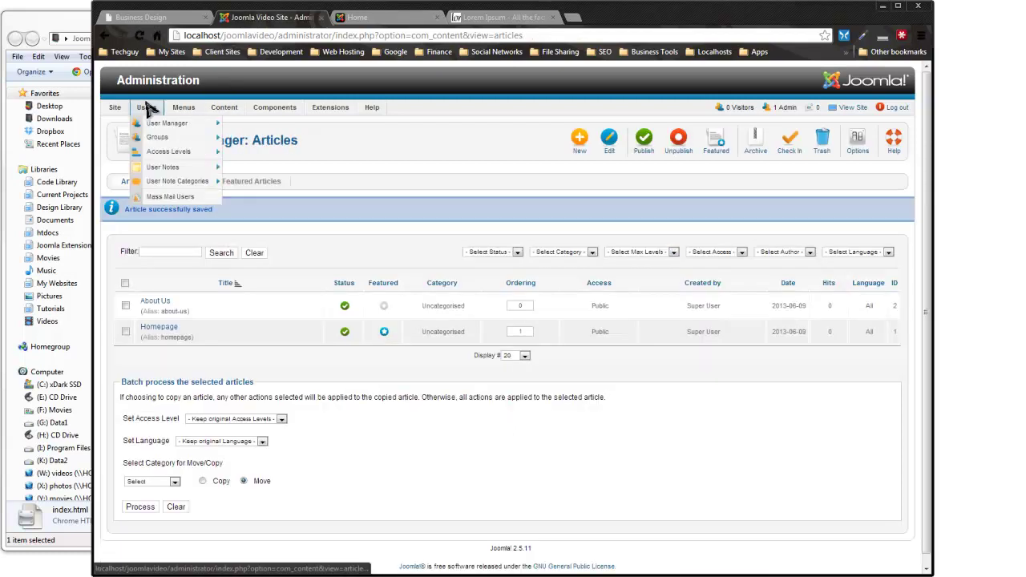
- List the Main Menu items, reload the front-end Home page, and return to the Home item editor
{"action": "left_click", "coordinate": [184, 142]}
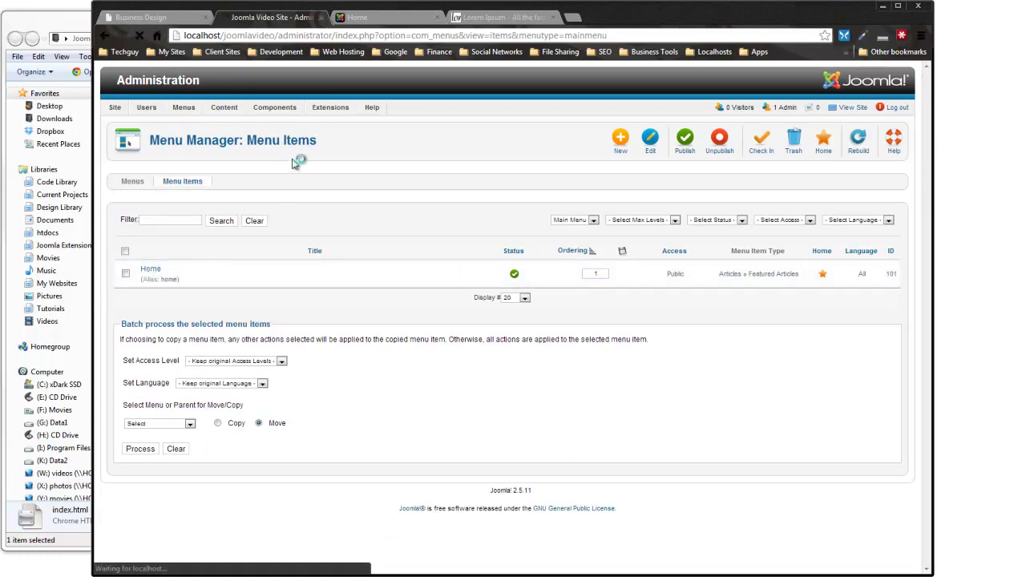
{"action": "left_click", "coordinate": [389, 16]}
{"action": "left_click", "coordinate": [138, 37]}
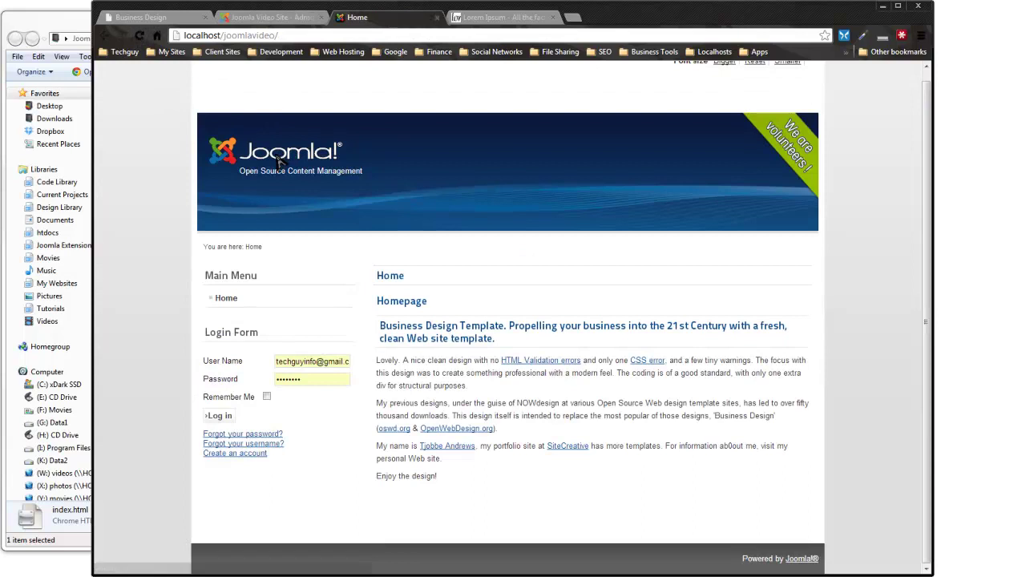
{"action": "left_click", "coordinate": [138, 36]}
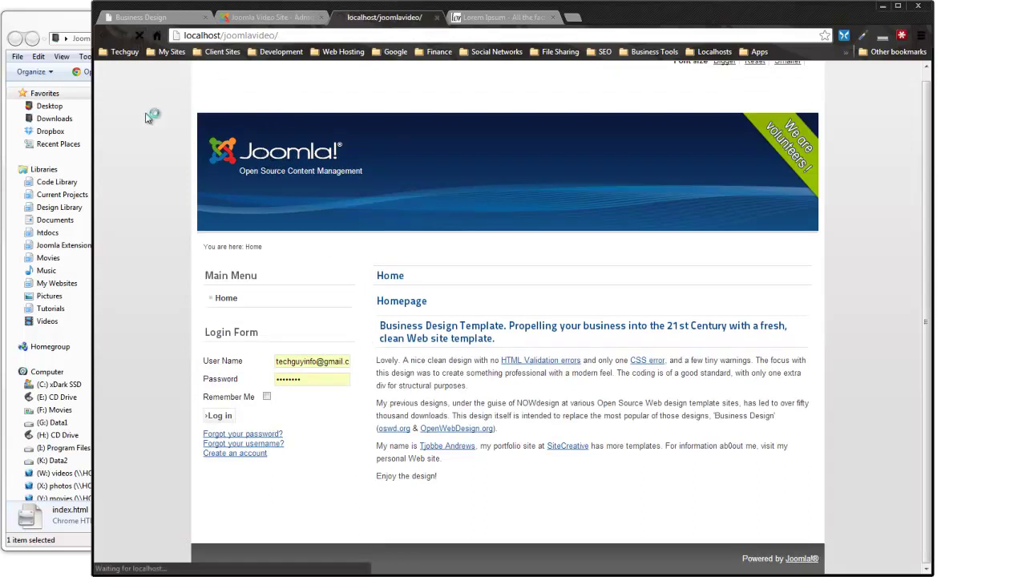
{"action": "left_click", "coordinate": [282, 17]}
{"action": "scroll", "coordinate": [592, 365], "scroll_direction": "down", "scroll_amount": 1}
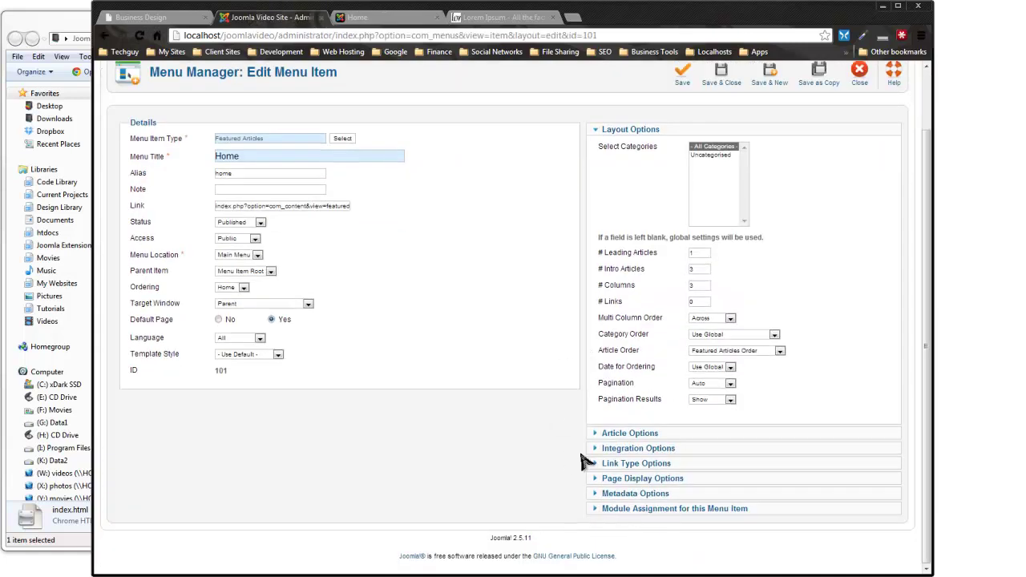
- Turn off the Home item's page heading and article titles, save, and confirm on the front end
{"action": "left_click", "coordinate": [625, 481]}
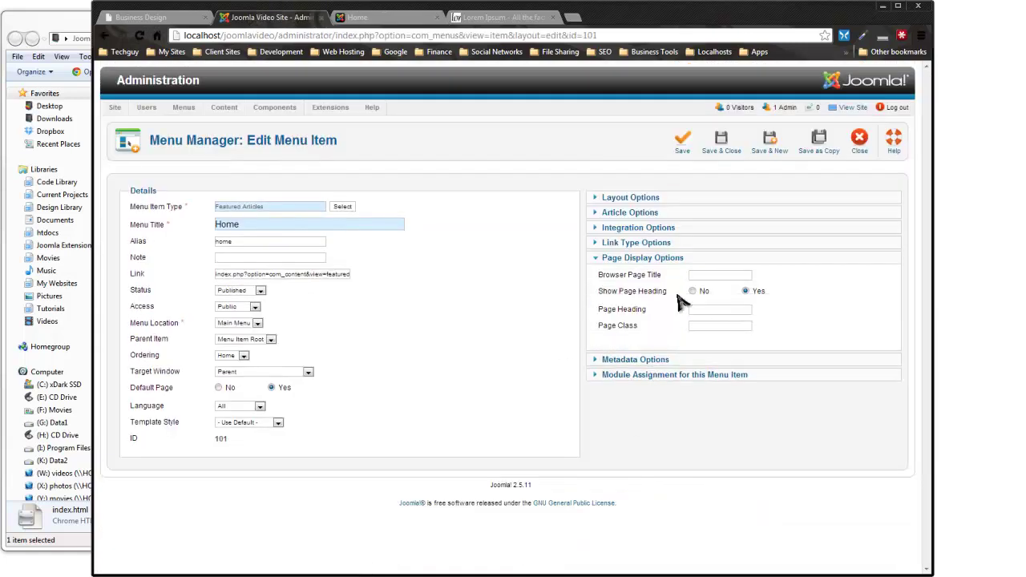
{"action": "left_click", "coordinate": [692, 292]}
{"action": "left_click", "coordinate": [636, 213]}
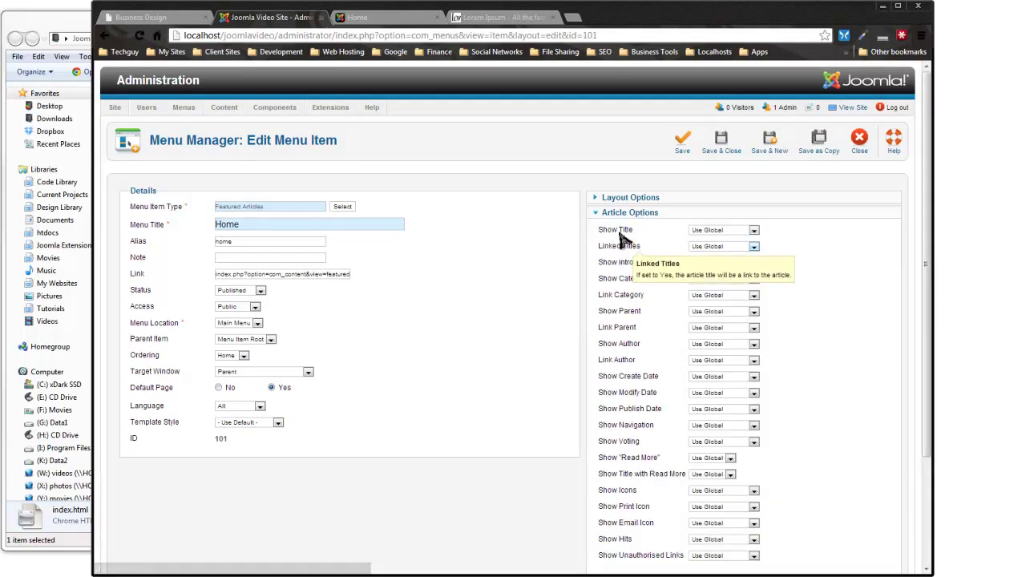
{"action": "left_click", "coordinate": [753, 231]}
{"action": "left_click", "coordinate": [725, 255]}
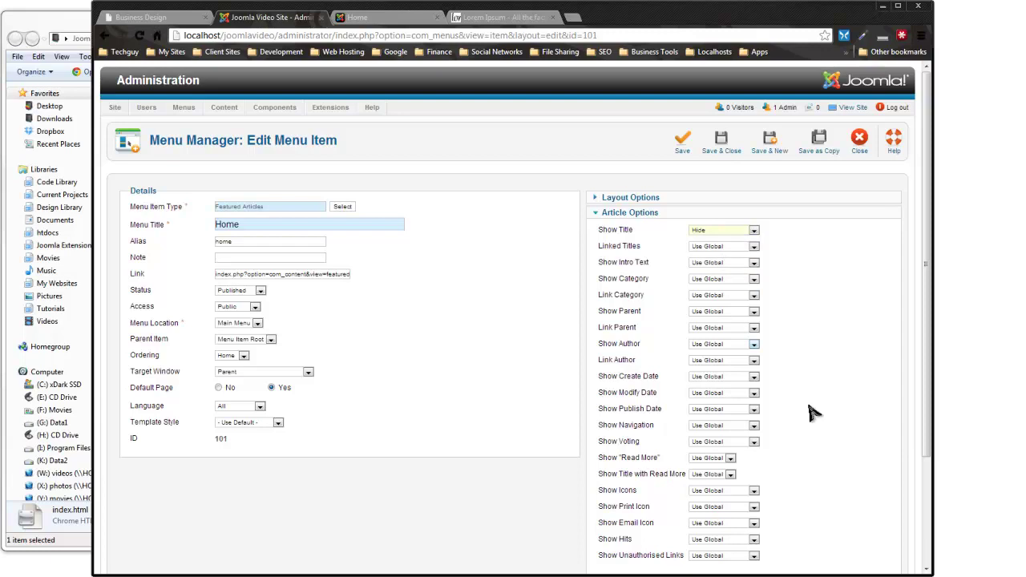
{"action": "left_click", "coordinate": [682, 141]}
{"action": "left_click", "coordinate": [379, 18]}
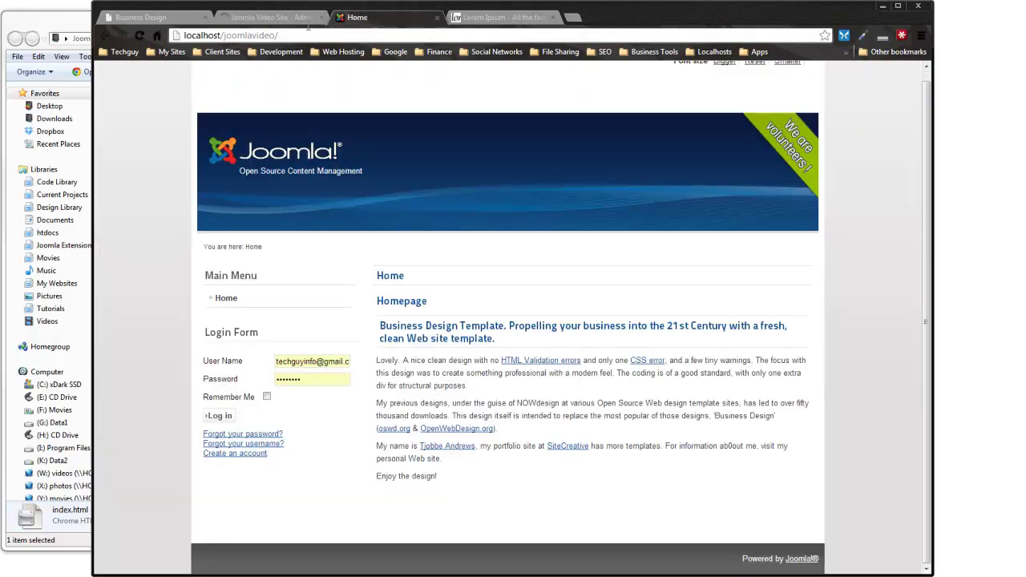
{"action": "left_click", "coordinate": [140, 36]}
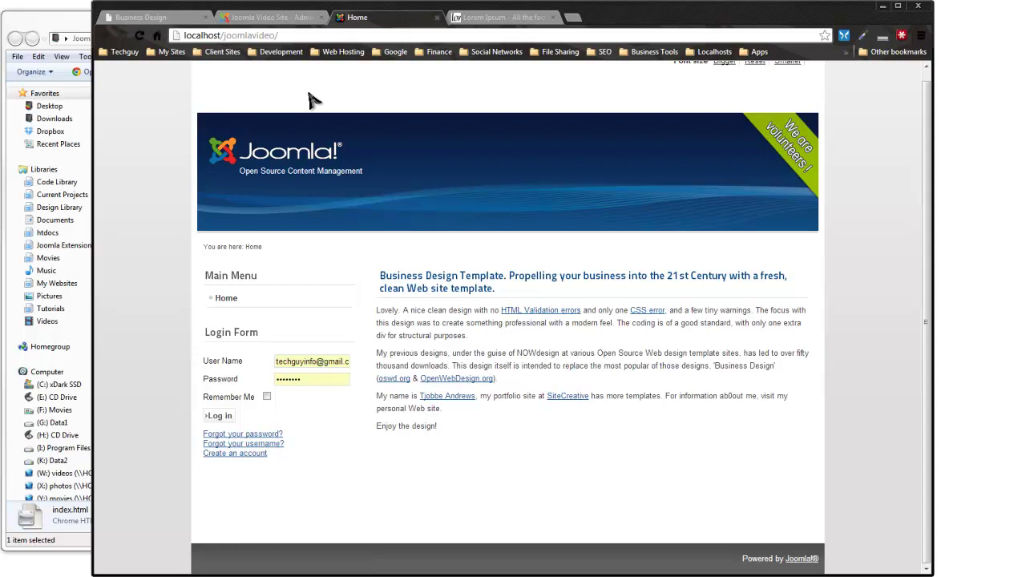
{"action": "left_click", "coordinate": [255, 19]}
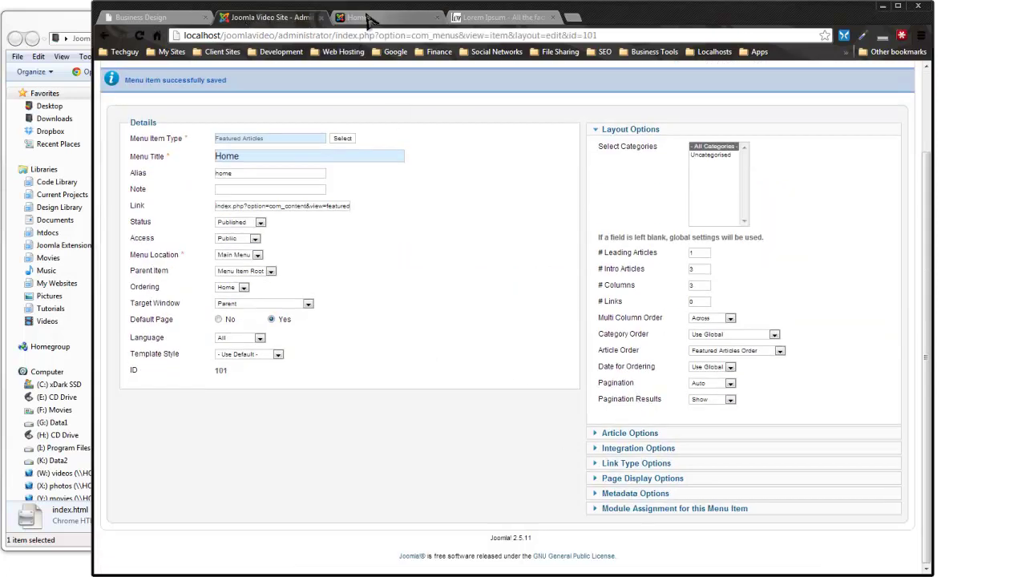
- Set the Home item's browser page title to Business Design, save and close, and start a new item
{"action": "left_click", "coordinate": [356, 17]}
{"action": "left_click", "coordinate": [268, 17]}
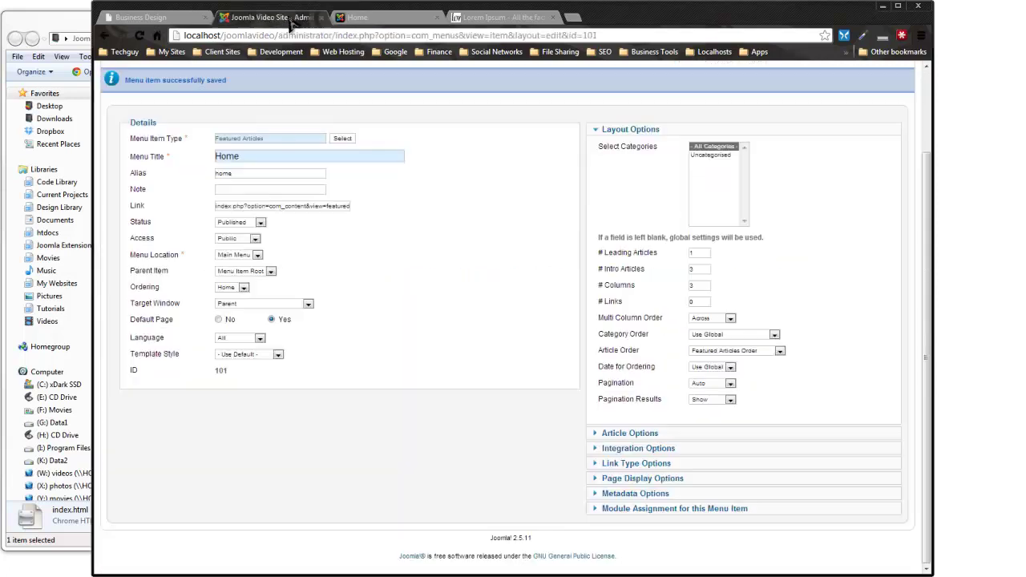
{"action": "left_click", "coordinate": [622, 479]}
{"action": "left_click", "coordinate": [703, 309]}
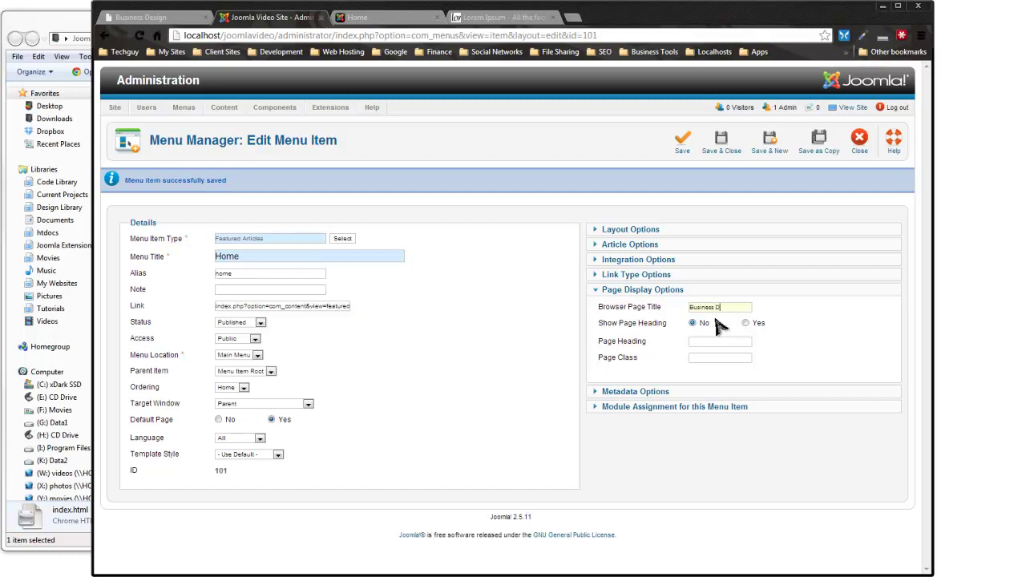
{"action": "left_click", "coordinate": [722, 141]}
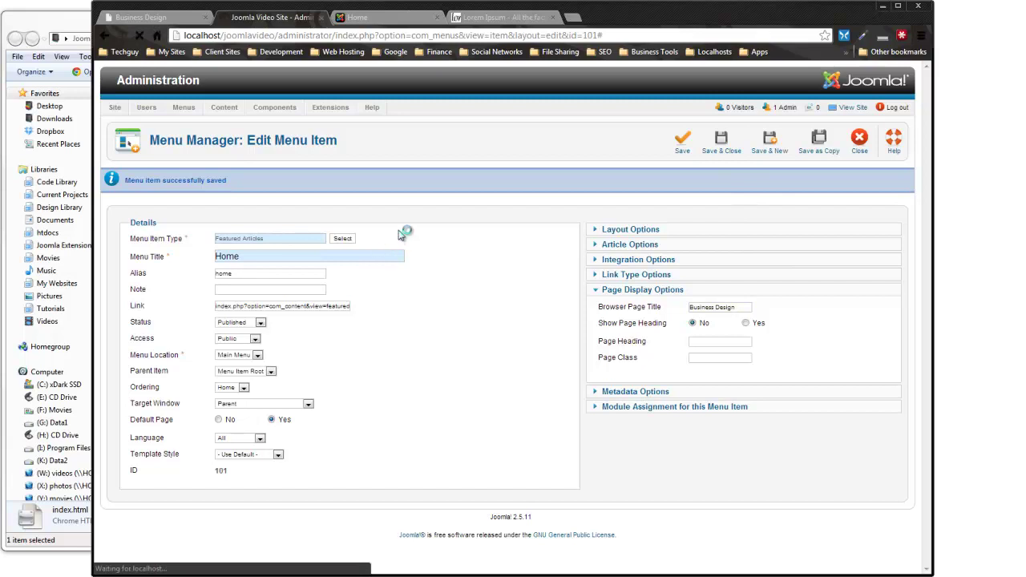
{"action": "left_click", "coordinate": [622, 141]}
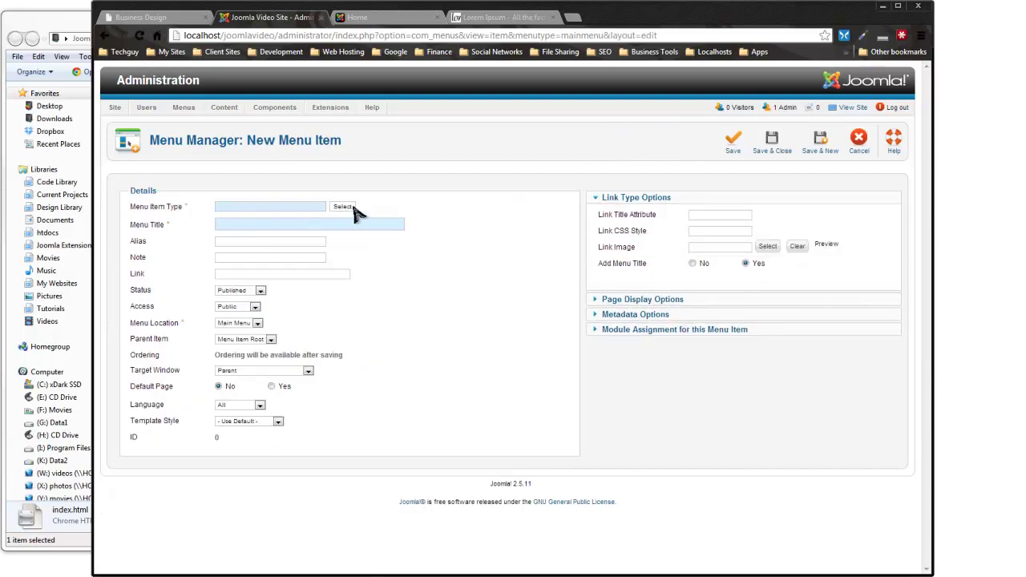
- Make the new menu item a Single Article titled About Us
{"action": "left_click", "coordinate": [342, 206]}
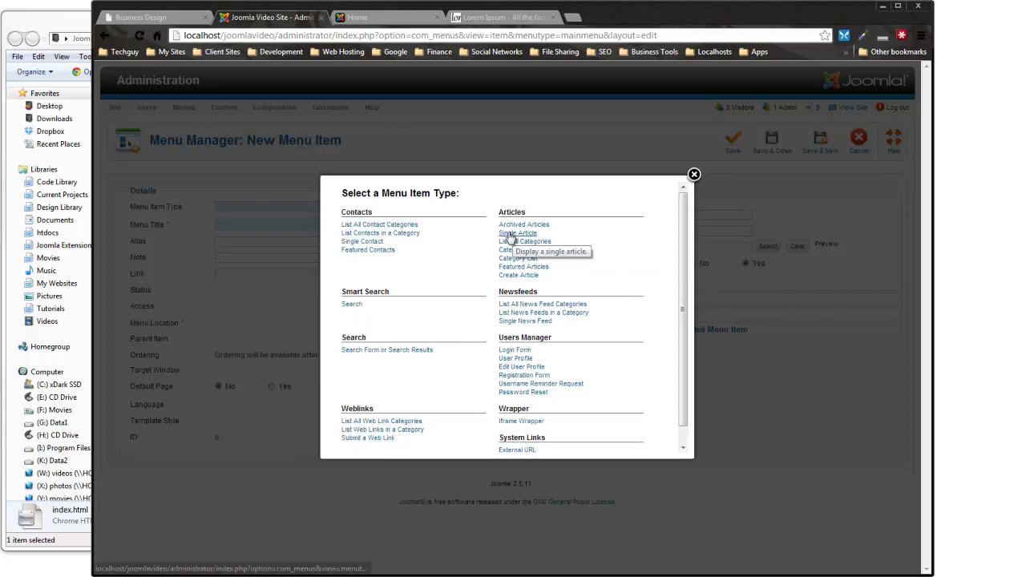
{"action": "left_click", "coordinate": [507, 234]}
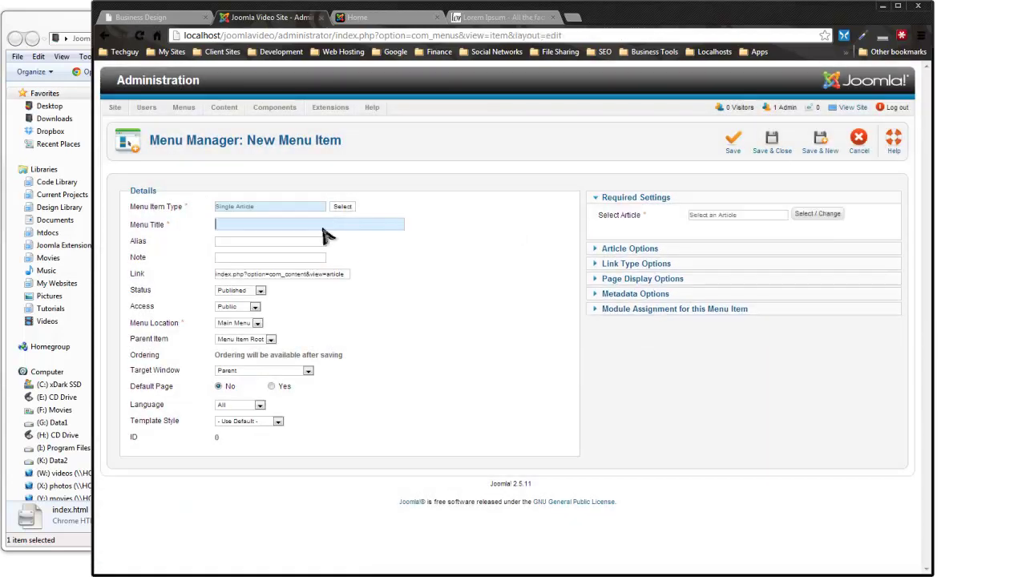
{"action": "type", "text": "About"}
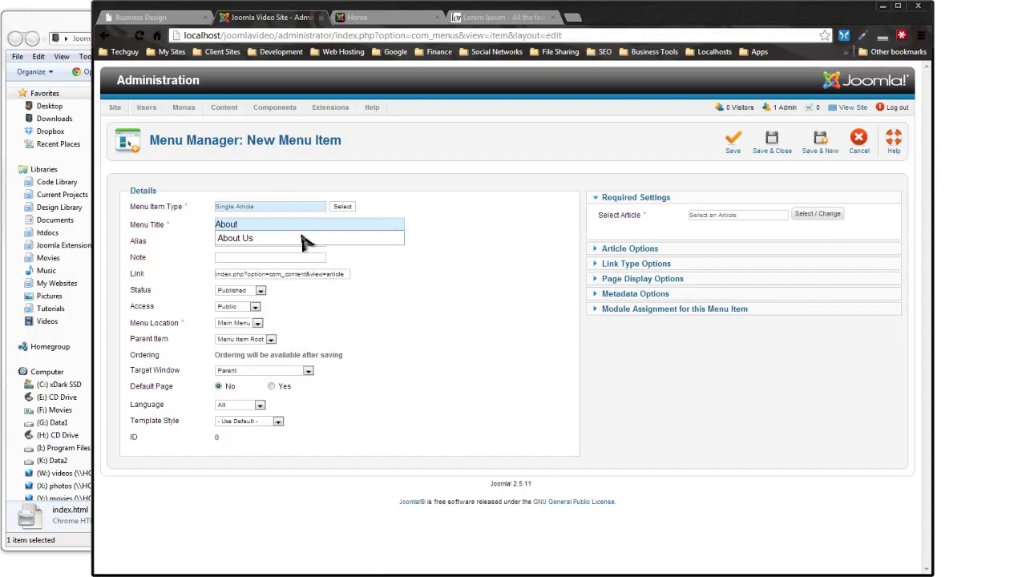
{"action": "left_click", "coordinate": [121, 17]}
{"action": "left_click", "coordinate": [265, 18]}
{"action": "left_click", "coordinate": [321, 227]}
{"action": "left_click", "coordinate": [240, 239]}
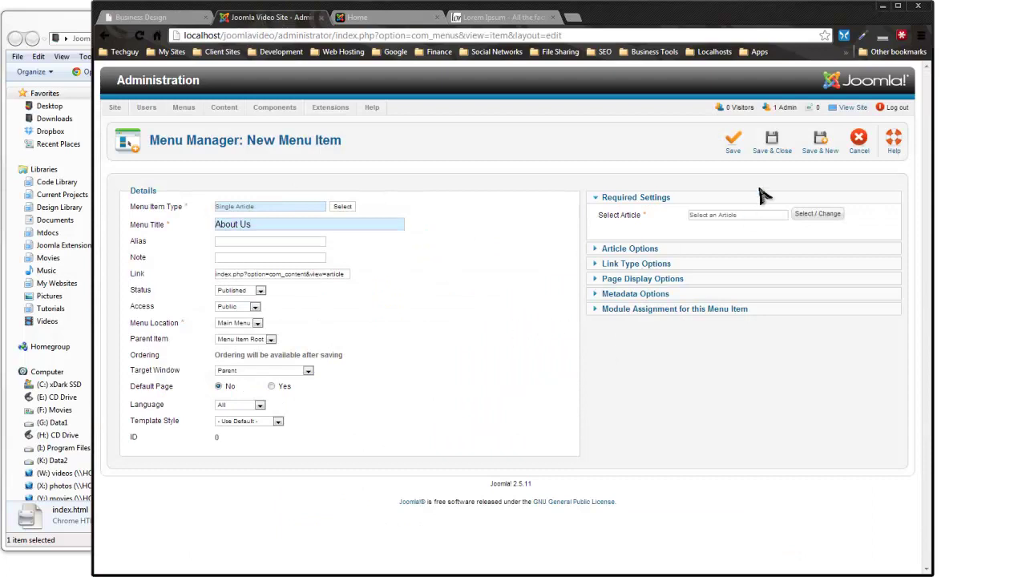
- Link the item to the About Us article and save and close it
{"action": "left_click", "coordinate": [820, 145]}
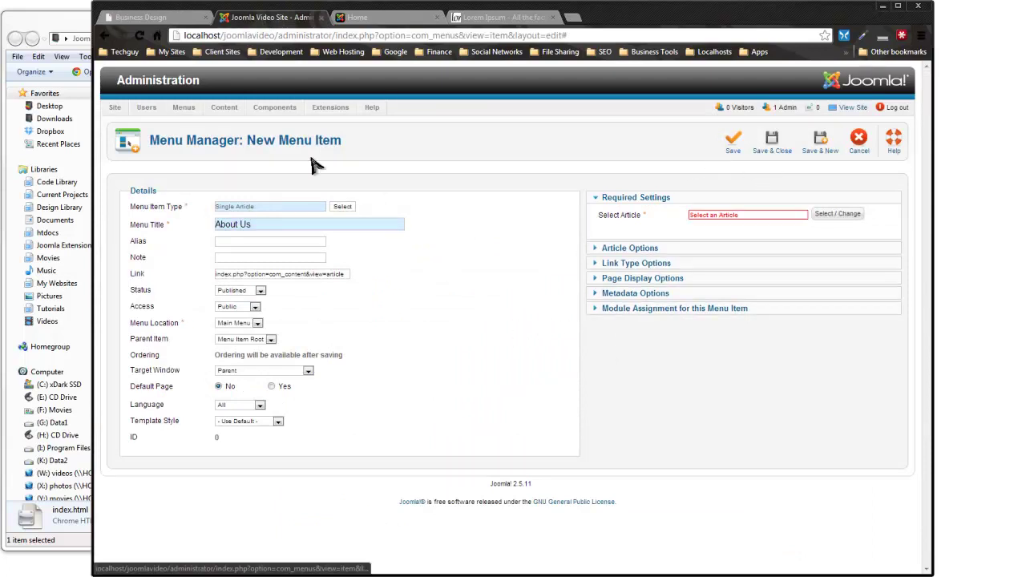
{"action": "left_click", "coordinate": [185, 19]}
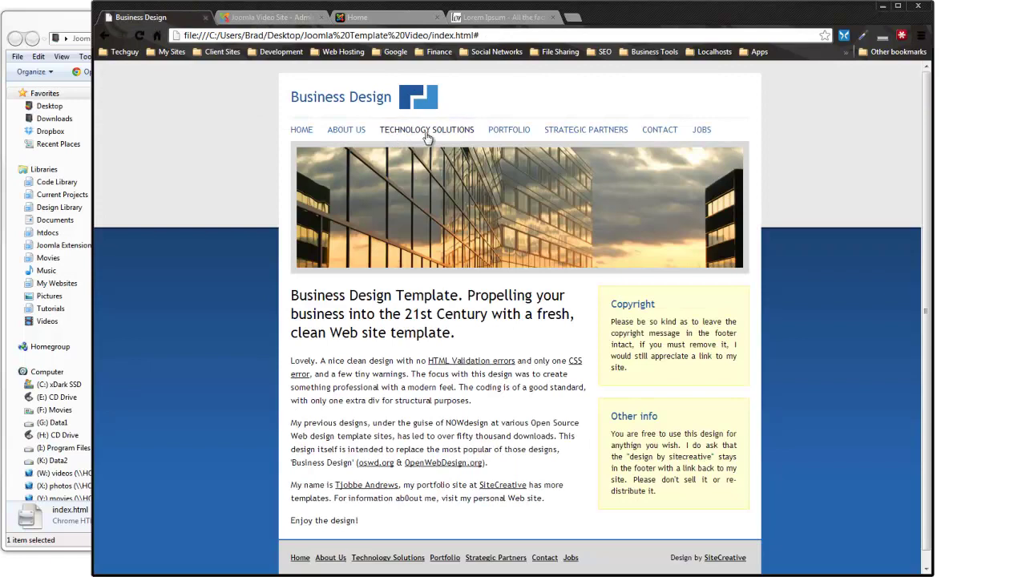
{"action": "left_click", "coordinate": [276, 17]}
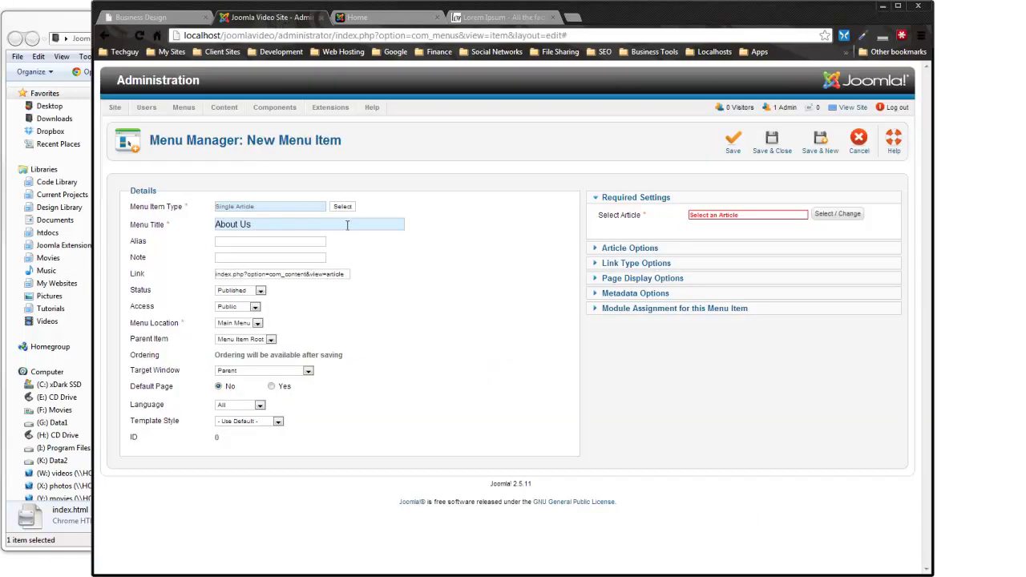
{"action": "left_click", "coordinate": [838, 214]}
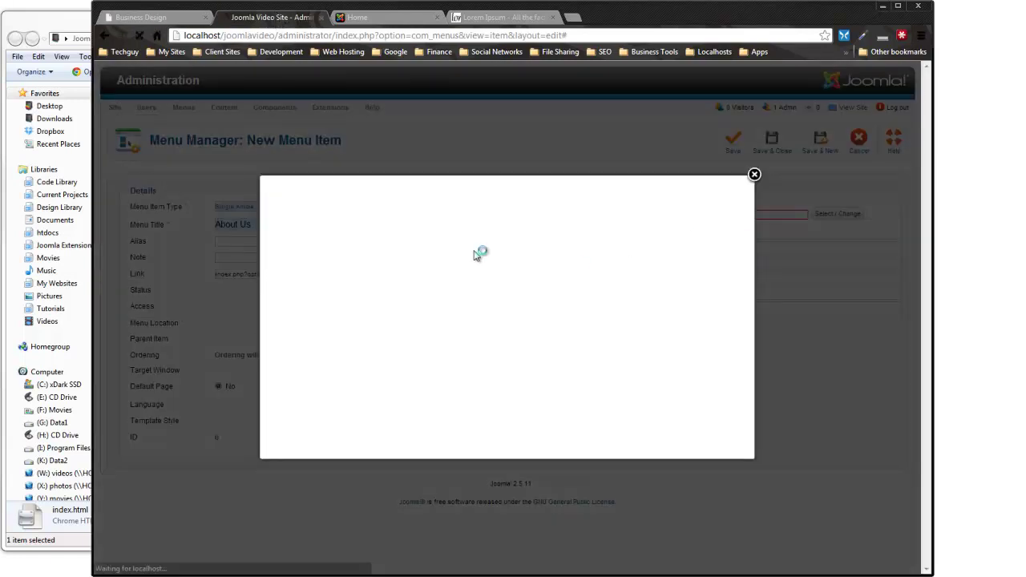
{"action": "left_click", "coordinate": [292, 248]}
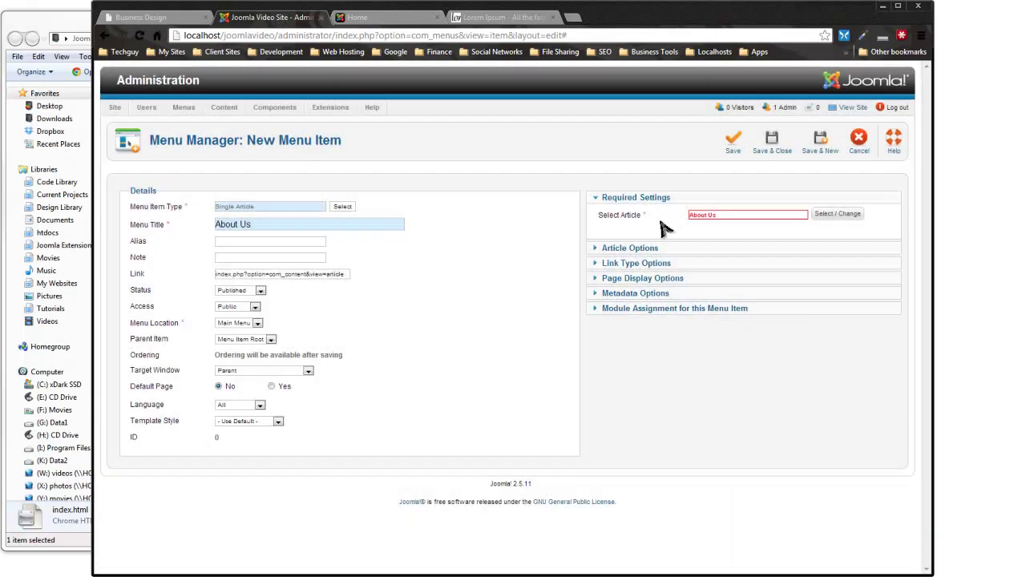
{"action": "left_click", "coordinate": [774, 142]}
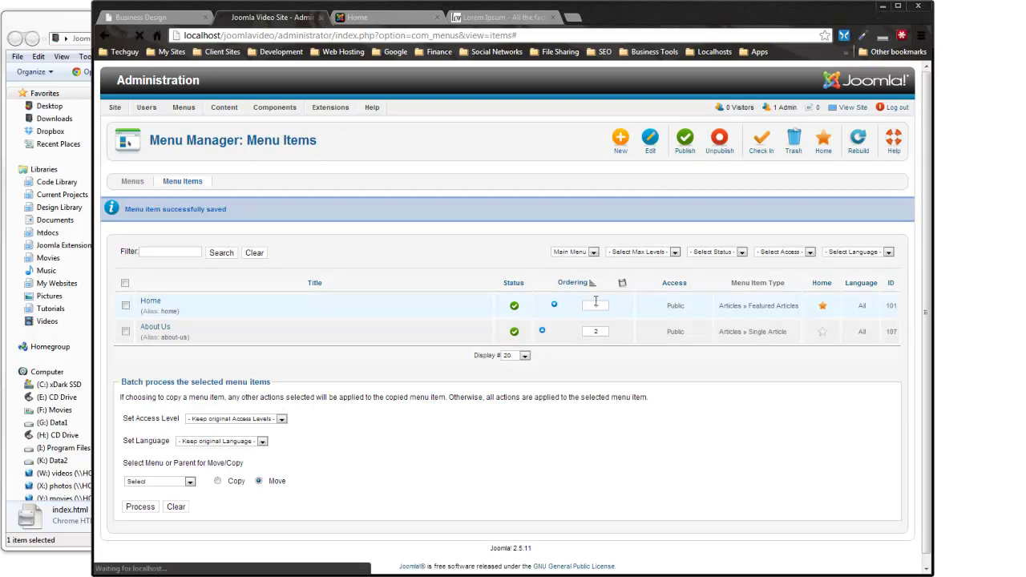
- Save a Technology Solutions External URL item linking to # and start another
{"action": "left_click", "coordinate": [344, 207]}
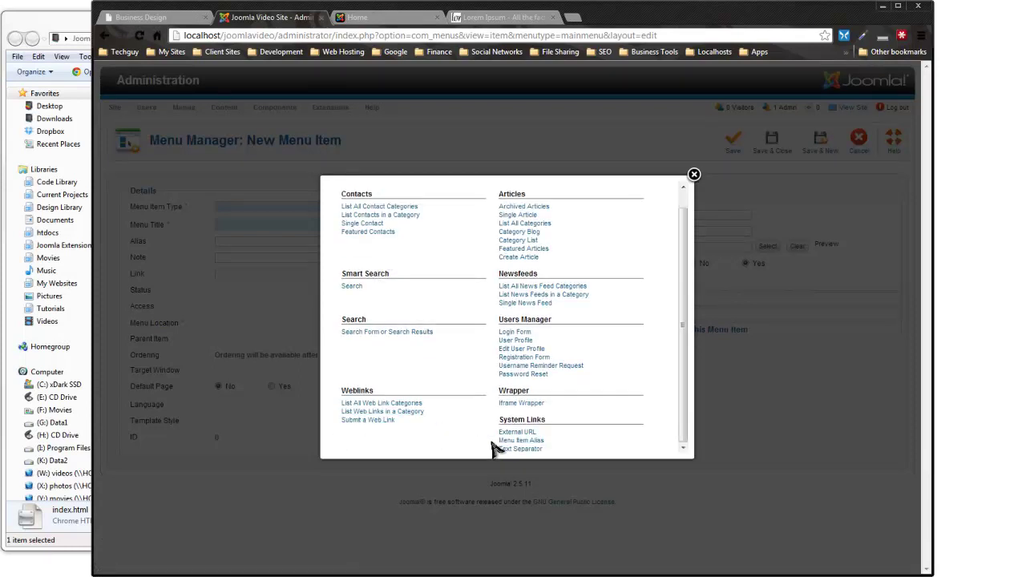
{"action": "left_click", "coordinate": [518, 432]}
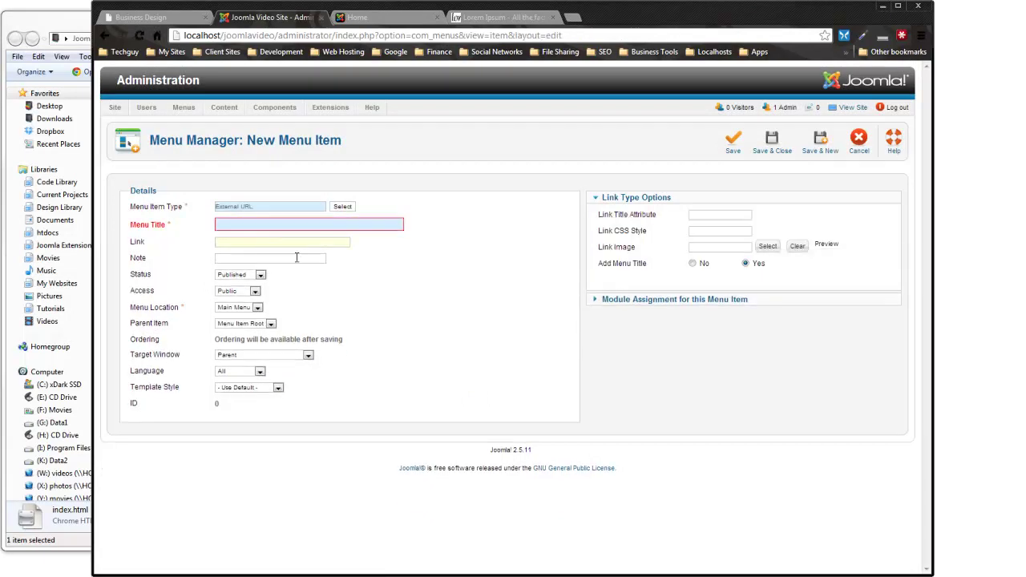
{"action": "type", "text": "#"}
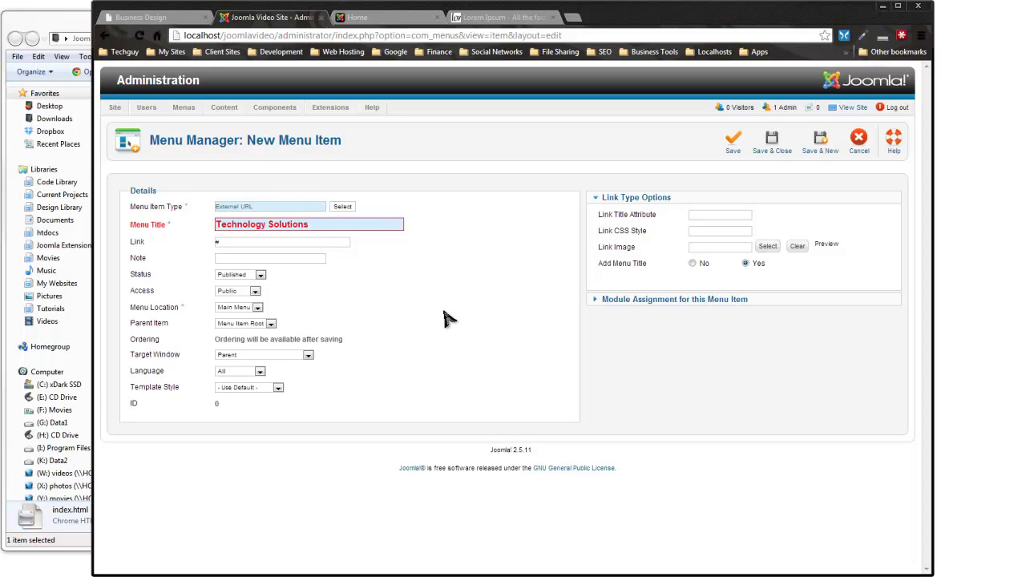
{"action": "left_click", "coordinate": [820, 144]}
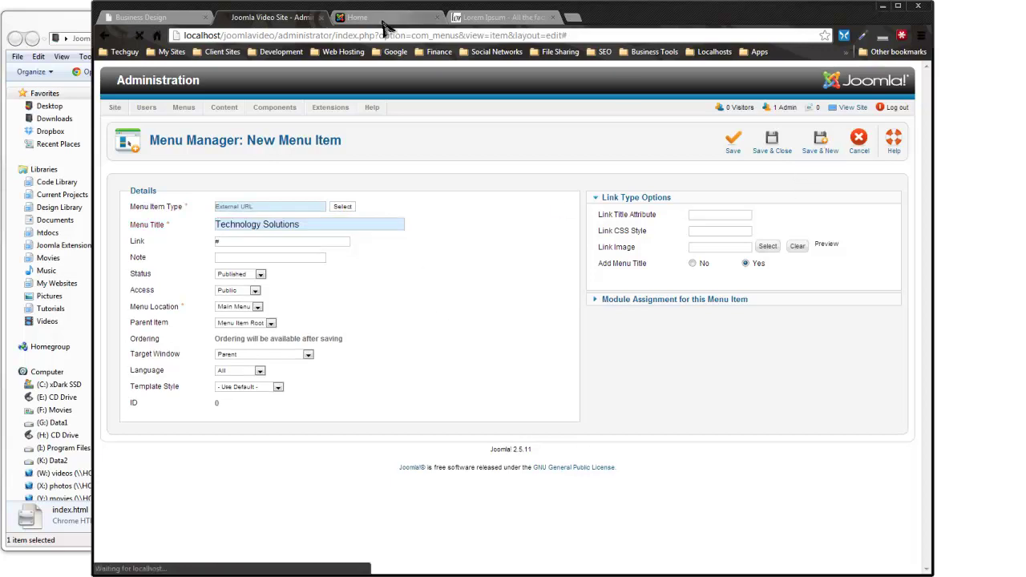
{"action": "left_click", "coordinate": [161, 16]}
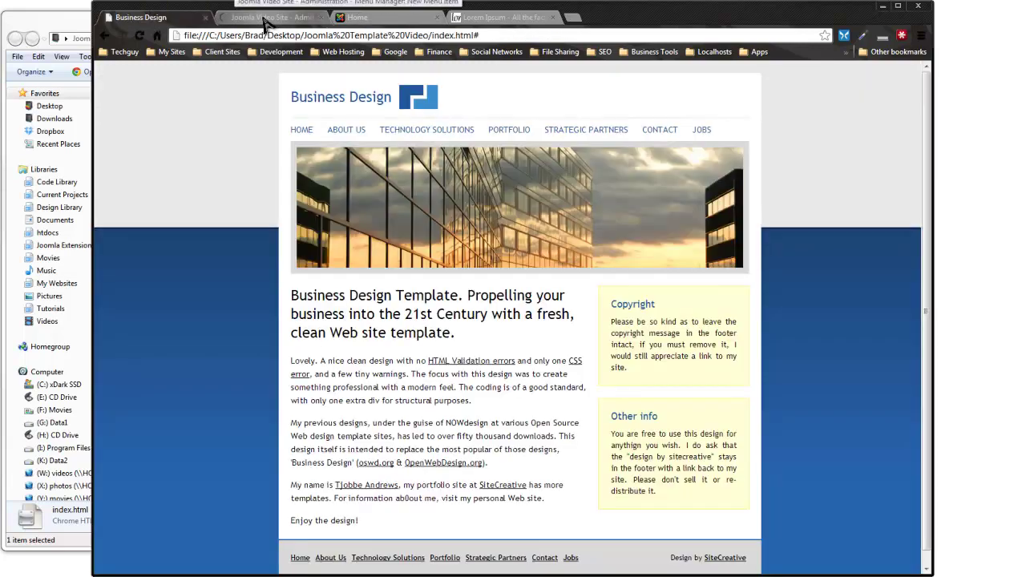
{"action": "left_click", "coordinate": [264, 20]}
- Save a Portfolio External URL item linking to #, then begin titling the next item Strategic Partners
{"action": "left_click", "coordinate": [343, 240]}
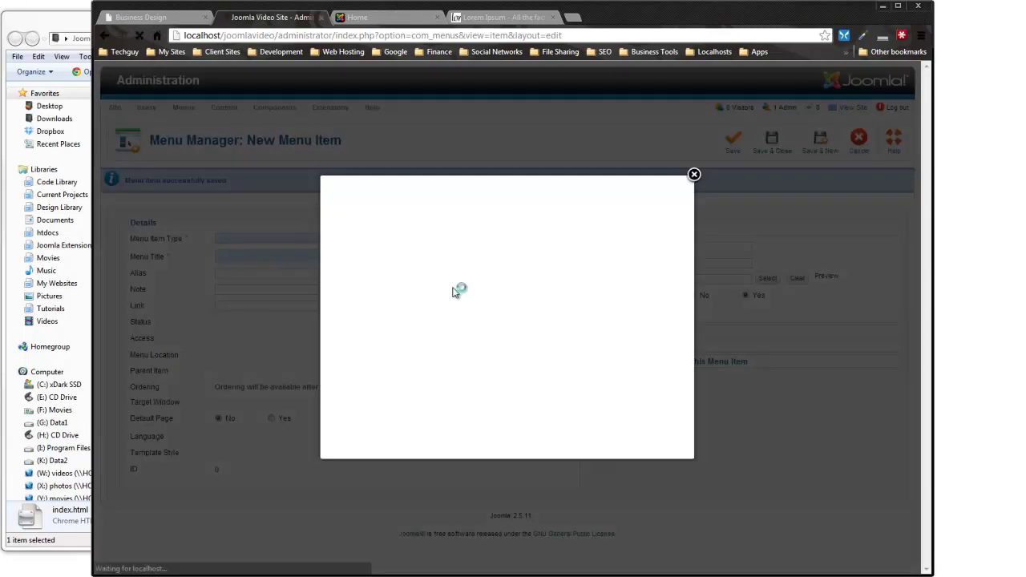
{"action": "scroll", "coordinate": [473, 337], "scroll_direction": "down", "scroll_amount": 1}
{"action": "left_click", "coordinate": [517, 451]}
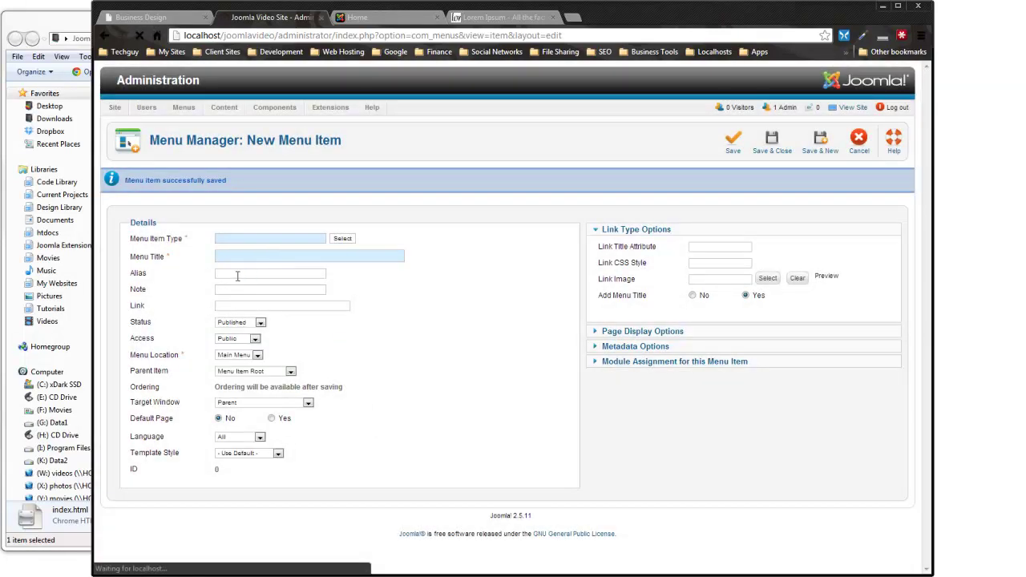
{"action": "left_click", "coordinate": [246, 241]}
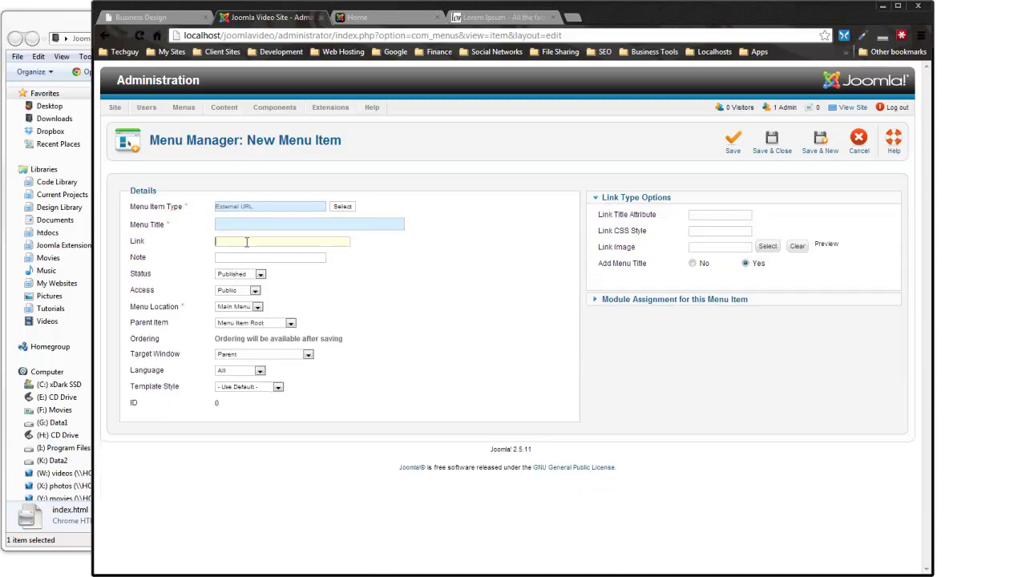
{"action": "type", "text": "#"}
{"action": "left_click", "coordinate": [263, 226]}
{"action": "type", "text": "Po"}
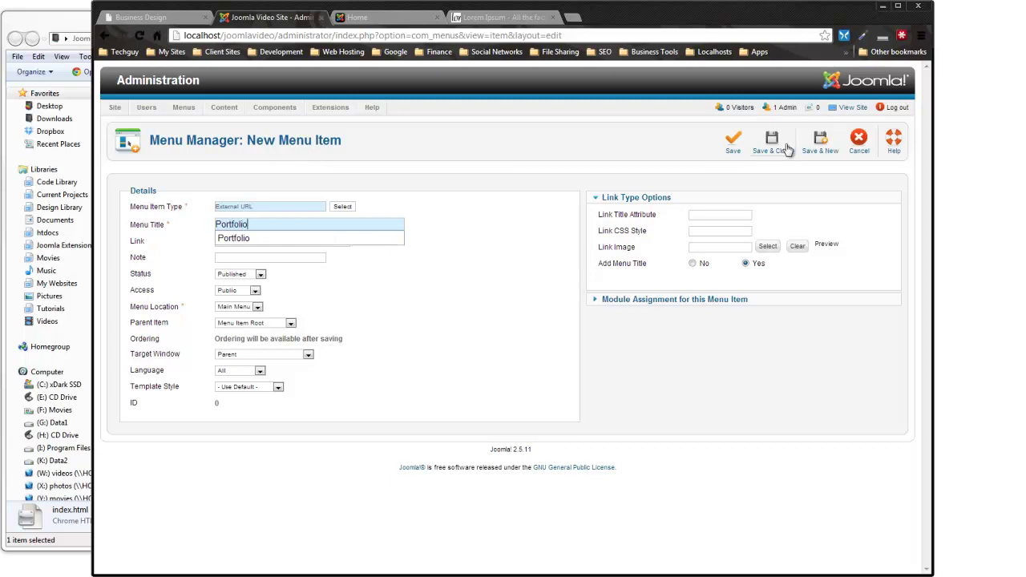
{"action": "type", "text": "rtfolio"}
{"action": "left_click", "coordinate": [819, 141]}
{"action": "left_click", "coordinate": [405, 16]}
{"action": "left_click", "coordinate": [249, 17]}
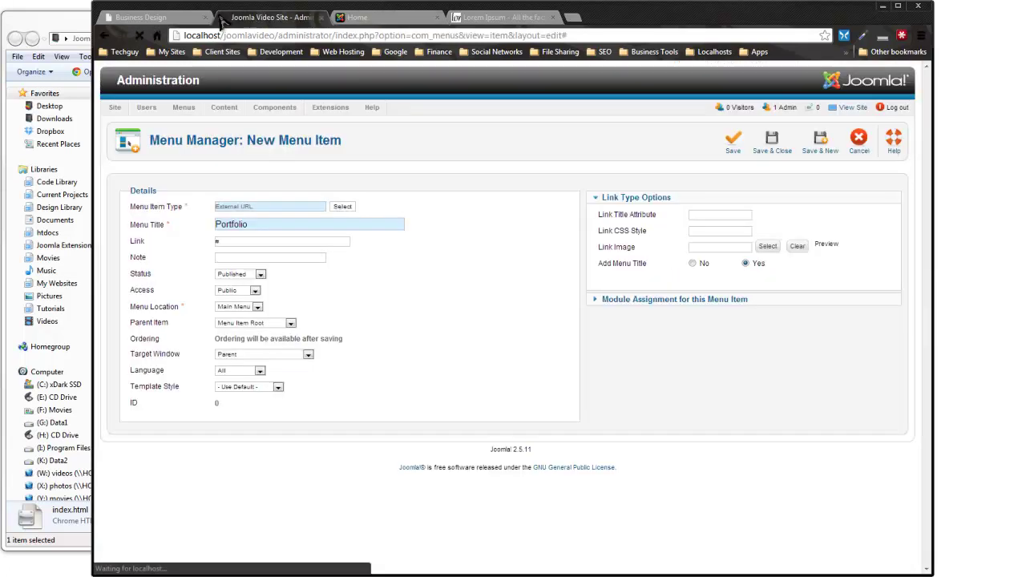
{"action": "key", "text": "ctrl+1"}
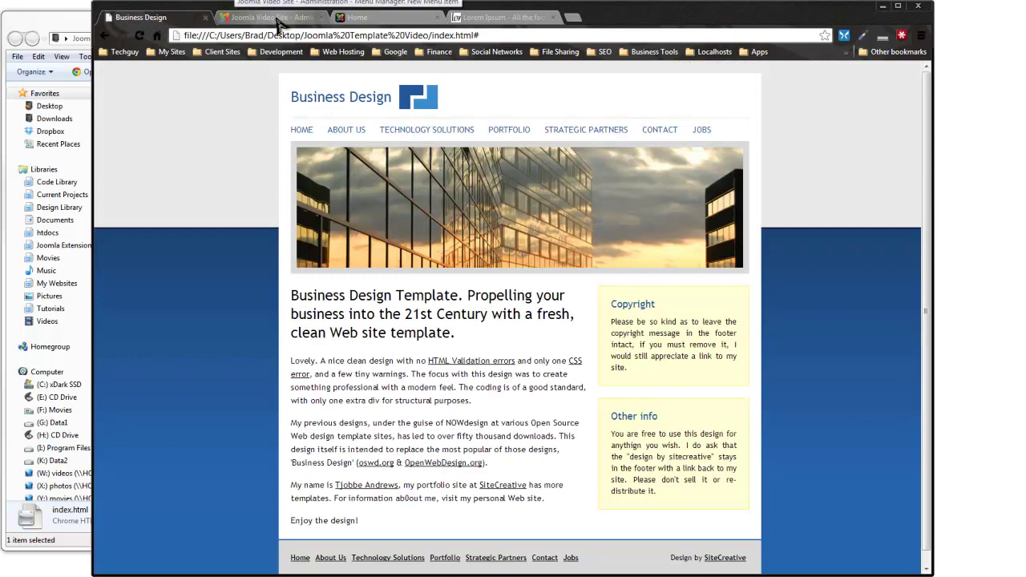
{"action": "left_click", "coordinate": [272, 17]}
{"action": "type", "text": "Strategic Partners"}
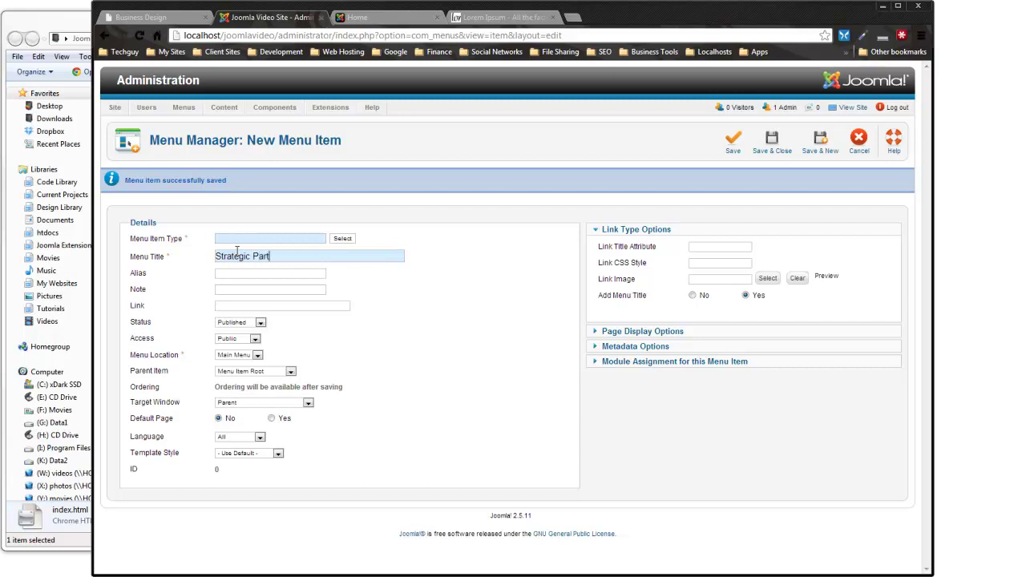
- Make Strategic Partners an External URL item and save it, starting another
{"action": "left_click", "coordinate": [342, 241]}
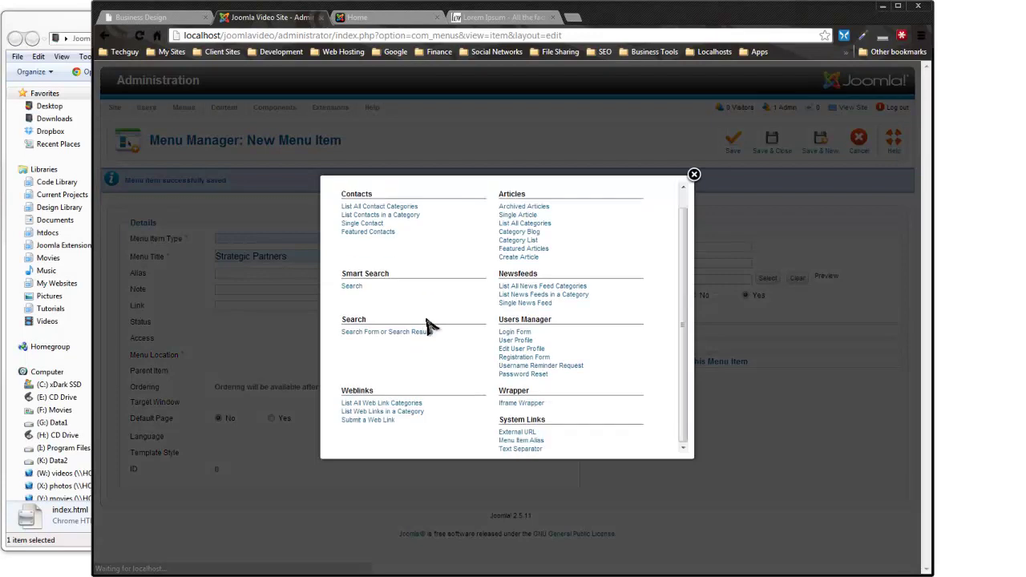
{"action": "left_click", "coordinate": [519, 433]}
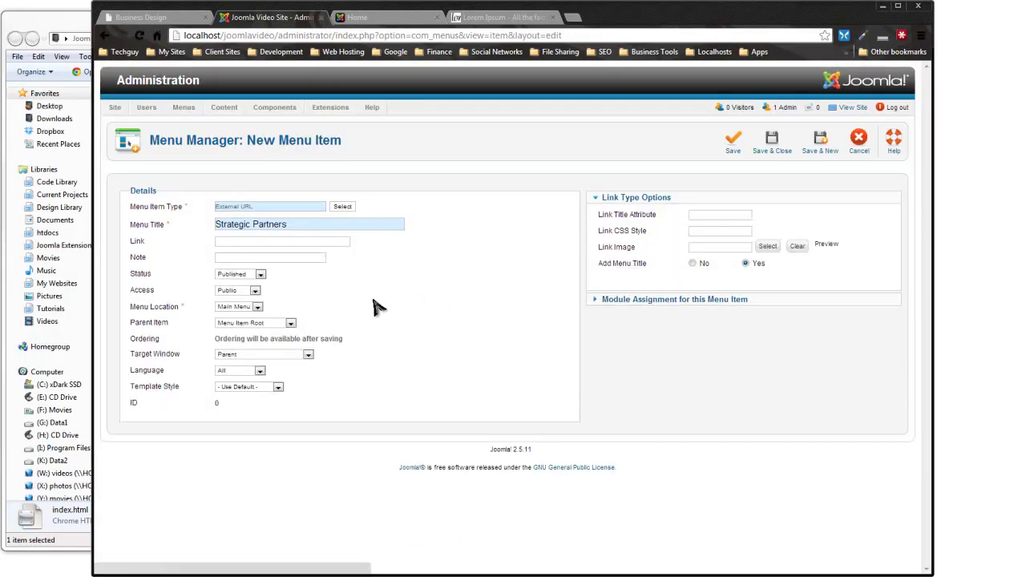
{"action": "left_click", "coordinate": [820, 145]}
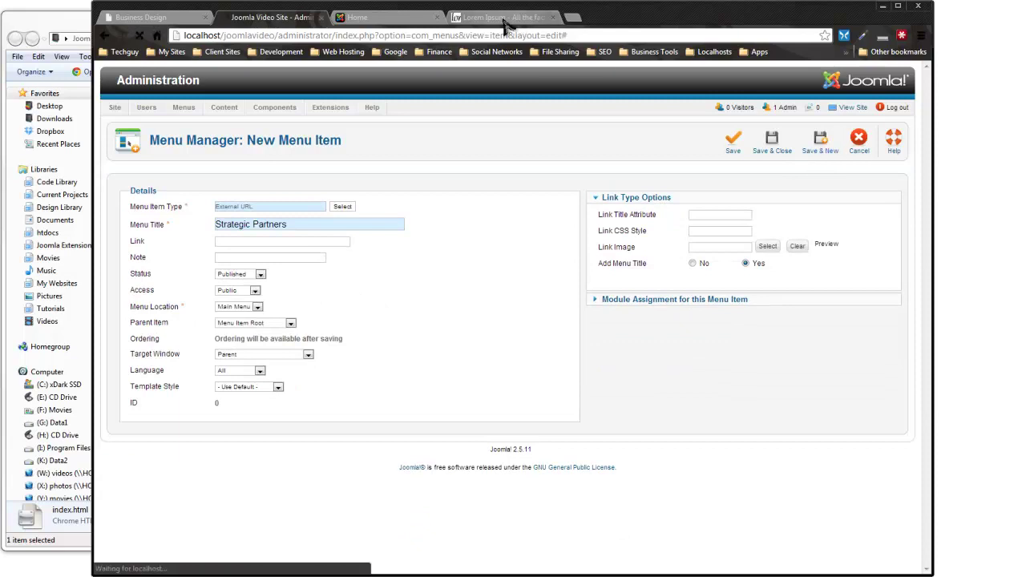
{"action": "left_click", "coordinate": [505, 17]}
{"action": "left_click", "coordinate": [181, 17]}
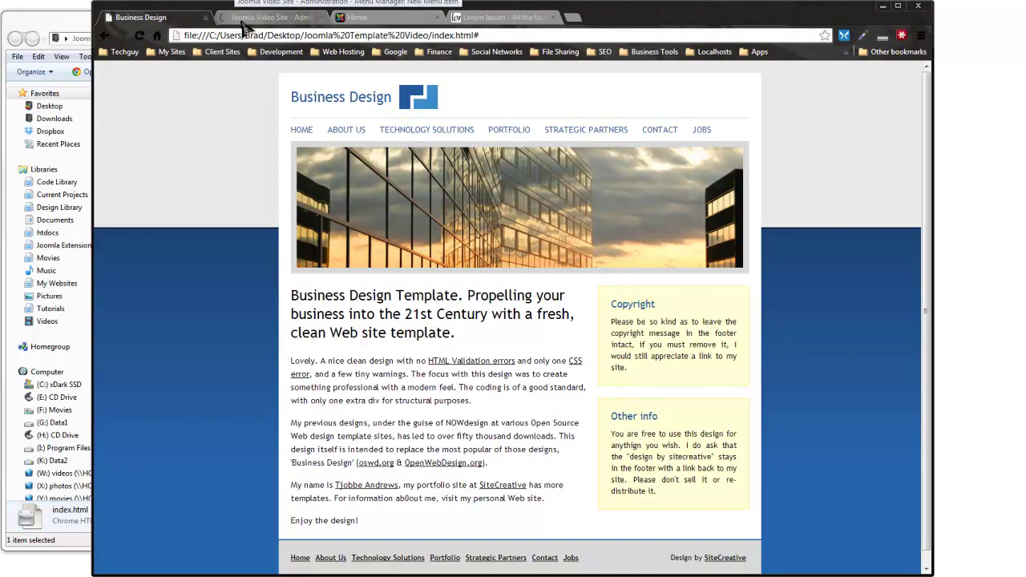
{"action": "left_click", "coordinate": [242, 24]}
- Add a Contact External URL item linking to # and start another
{"action": "left_click", "coordinate": [343, 238]}
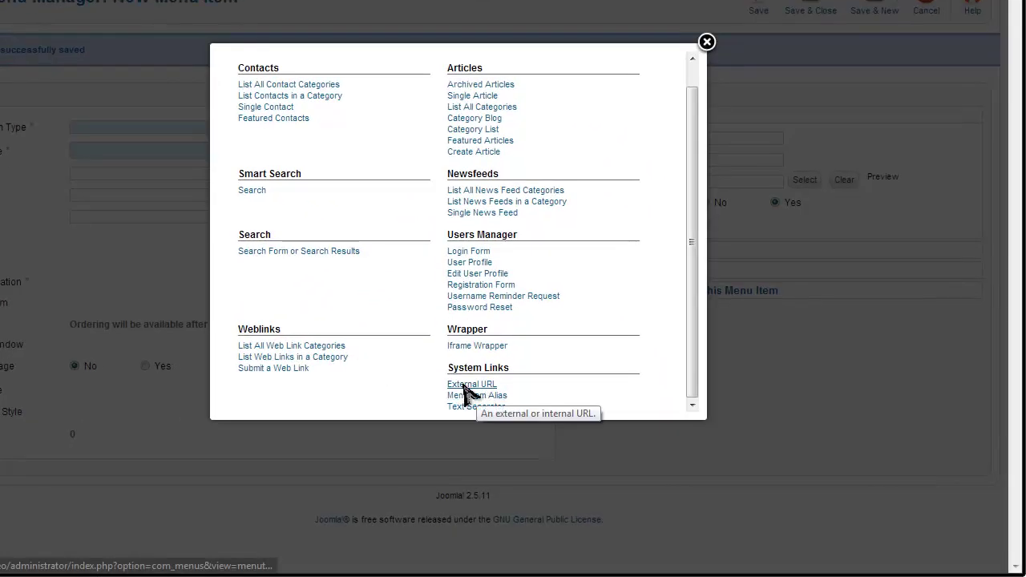
{"action": "left_click", "coordinate": [502, 417]}
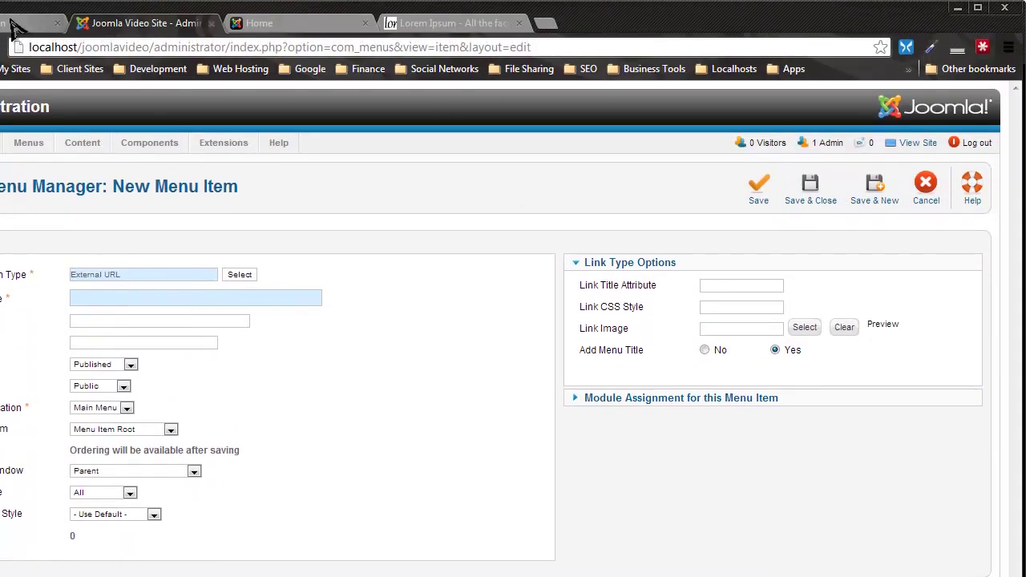
{"action": "left_click", "coordinate": [11, 24]}
{"action": "left_click", "coordinate": [110, 24]}
{"action": "left_click", "coordinate": [101, 298]}
{"action": "type", "text": "C"}
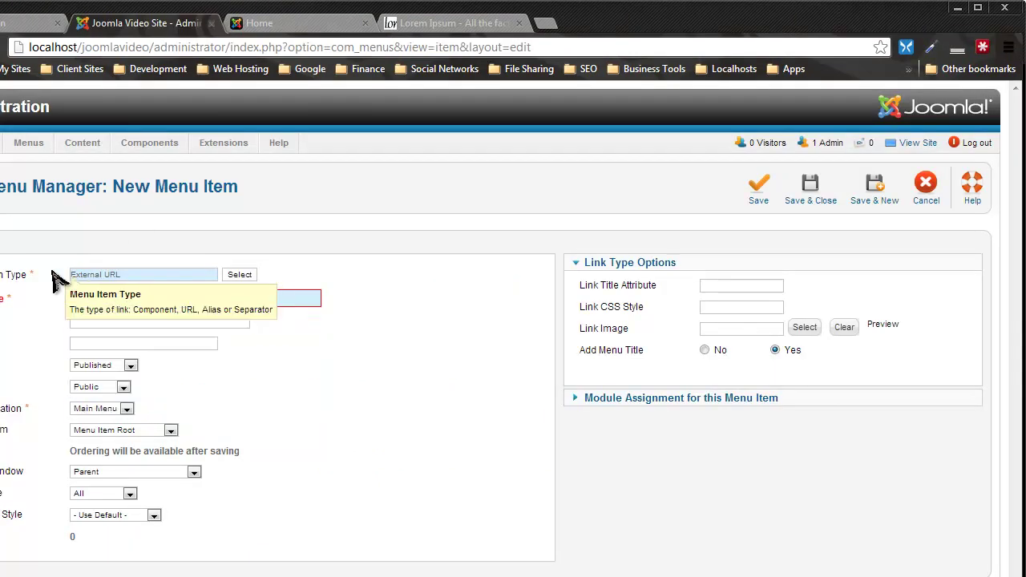
{"action": "type", "text": "ontact"}
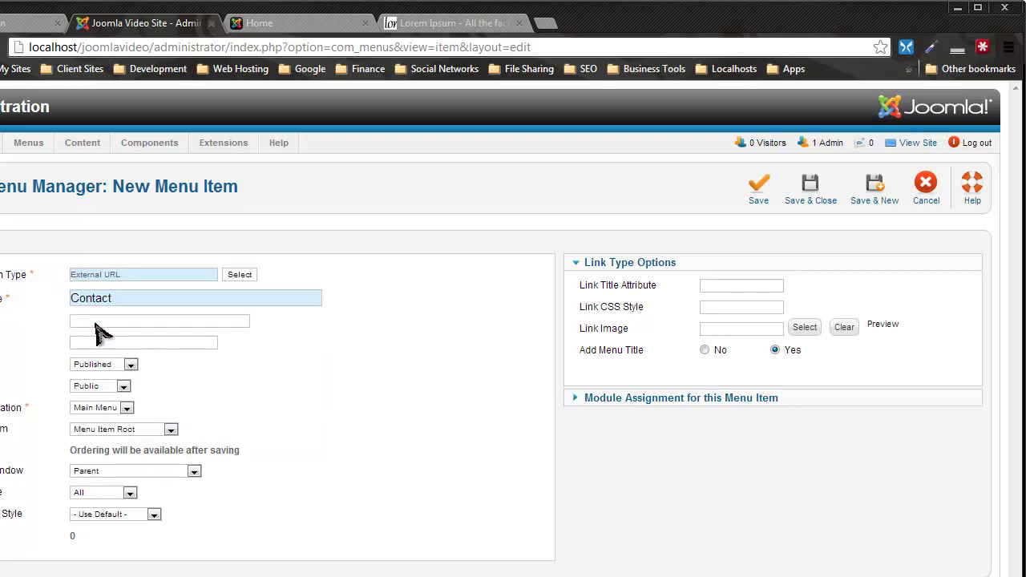
{"action": "type", "text": "#"}
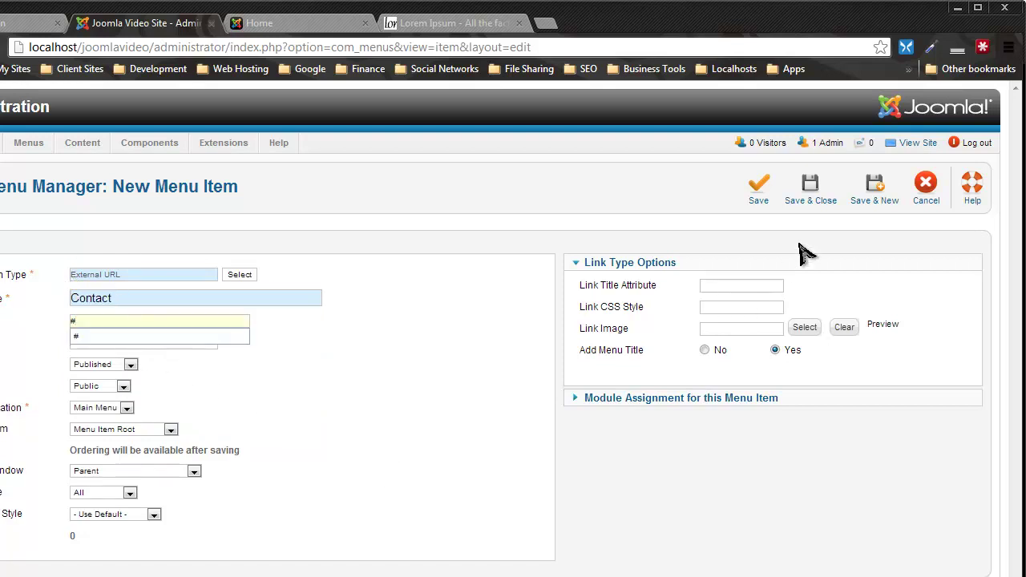
{"action": "left_click", "coordinate": [873, 191]}
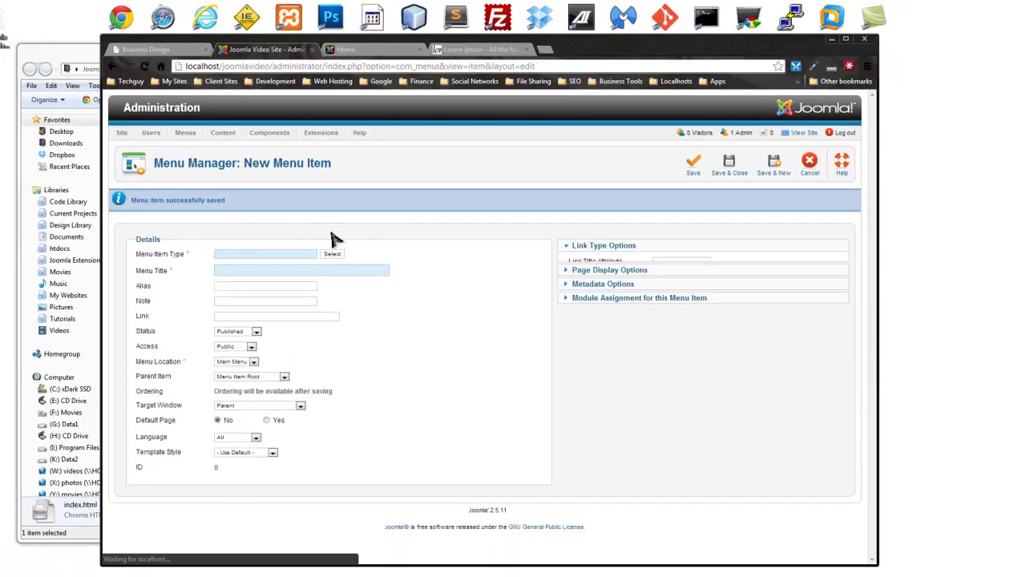
- Add a Jobs External URL item, save and close it, and switch to the front page
{"action": "left_click", "coordinate": [333, 254]}
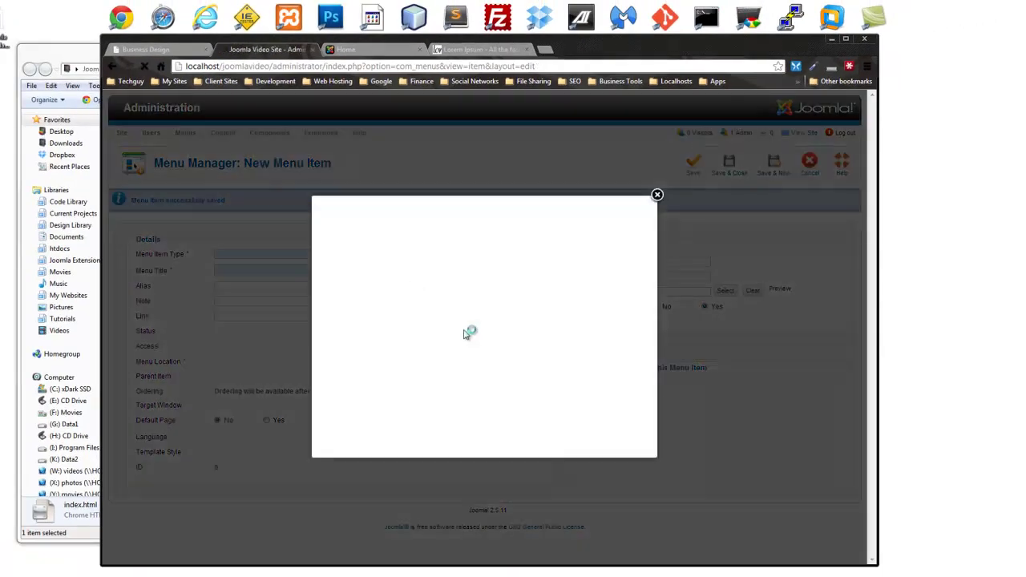
{"action": "left_click", "coordinate": [492, 433]}
{"action": "left_click", "coordinate": [231, 276]}
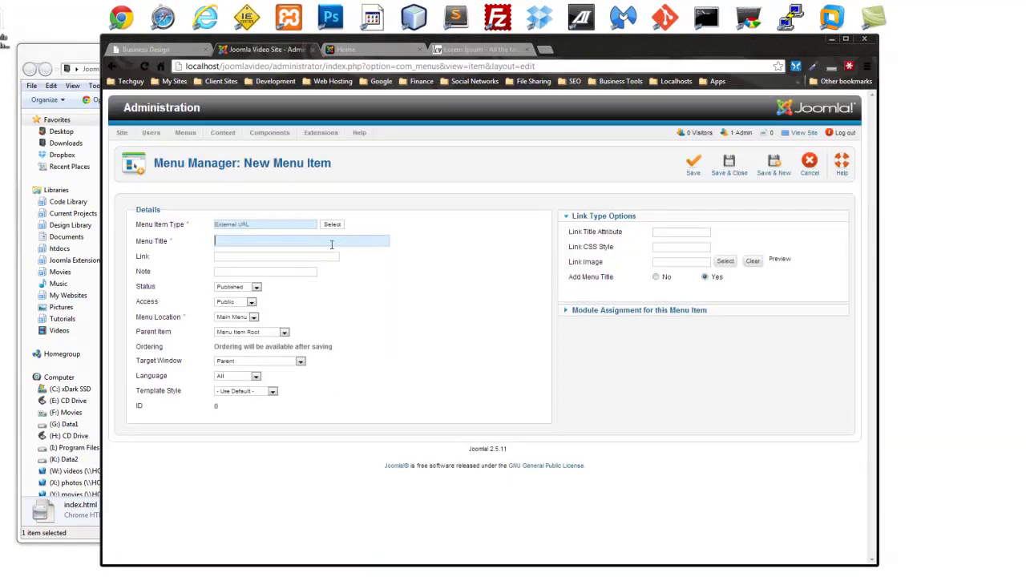
{"action": "type", "text": "Jons"}
{"action": "key", "text": "BackSpace"}
{"action": "key", "text": "BackSpace"}
{"action": "type", "text": "bs"}
{"action": "left_click", "coordinate": [741, 165]}
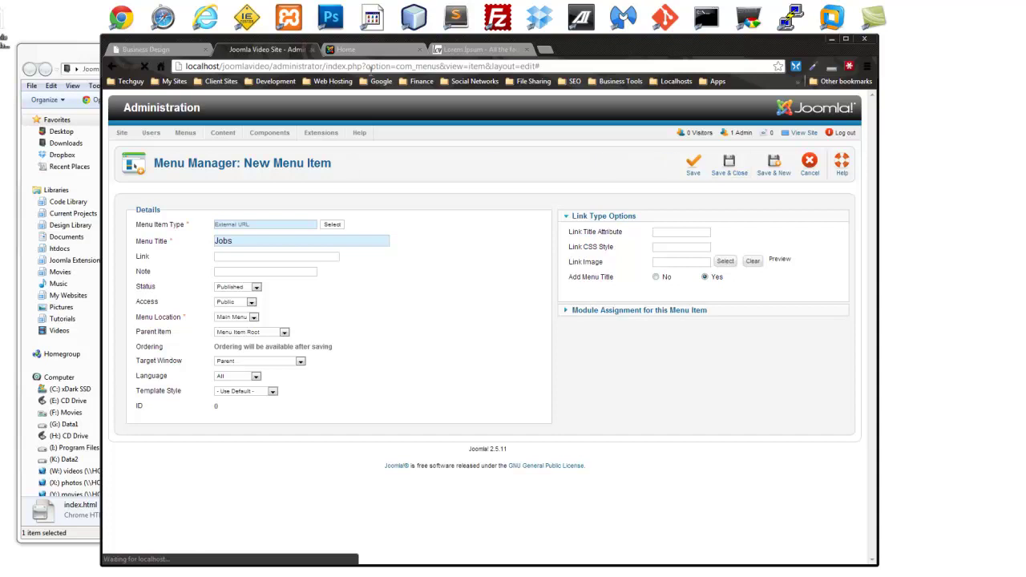
{"action": "left_click", "coordinate": [346, 49]}
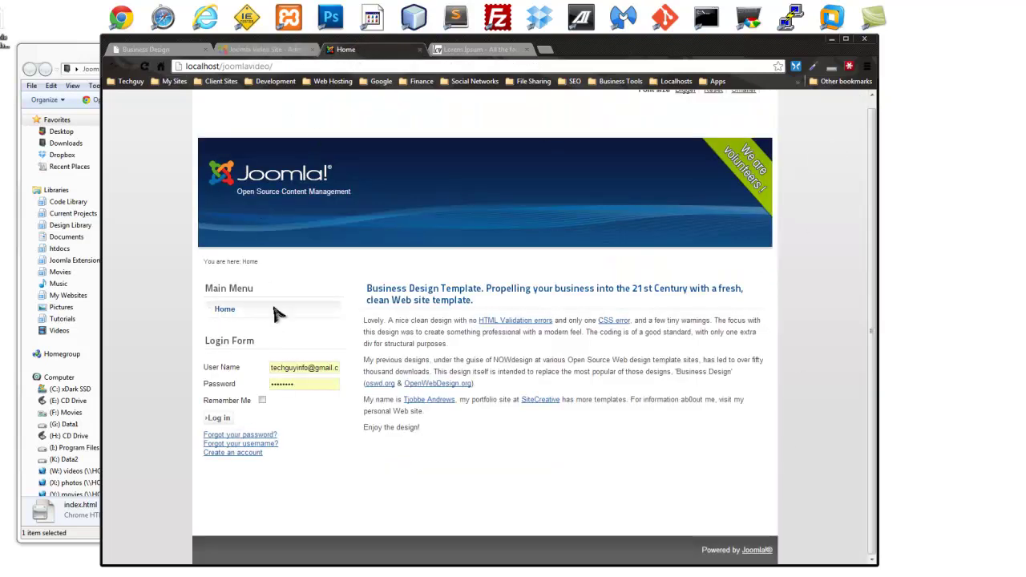
- Reload the front page to show all seven Main Menu items and open About Us
{"action": "left_click", "coordinate": [285, 48]}
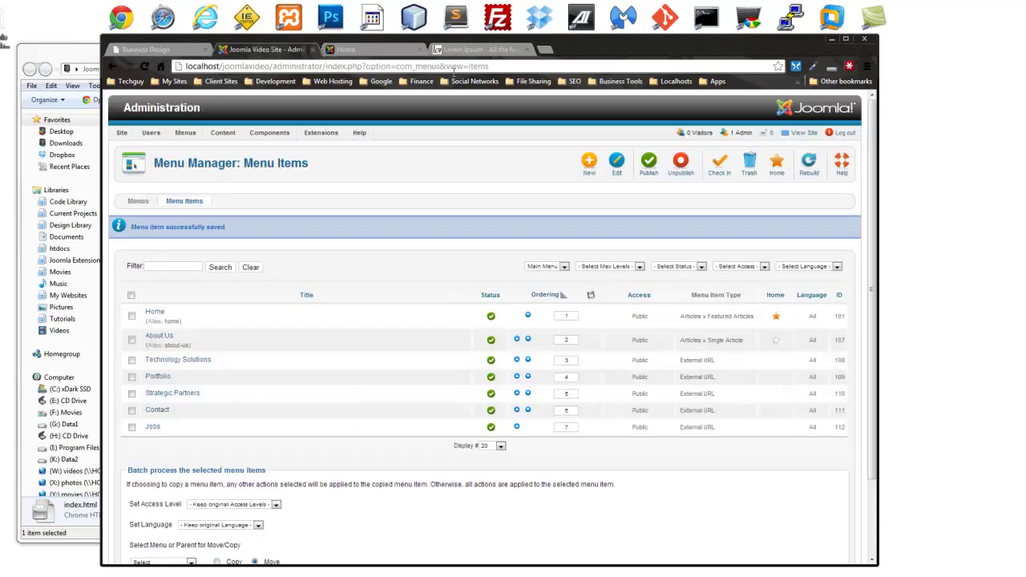
{"action": "left_click", "coordinate": [356, 49]}
{"action": "left_click", "coordinate": [145, 65]}
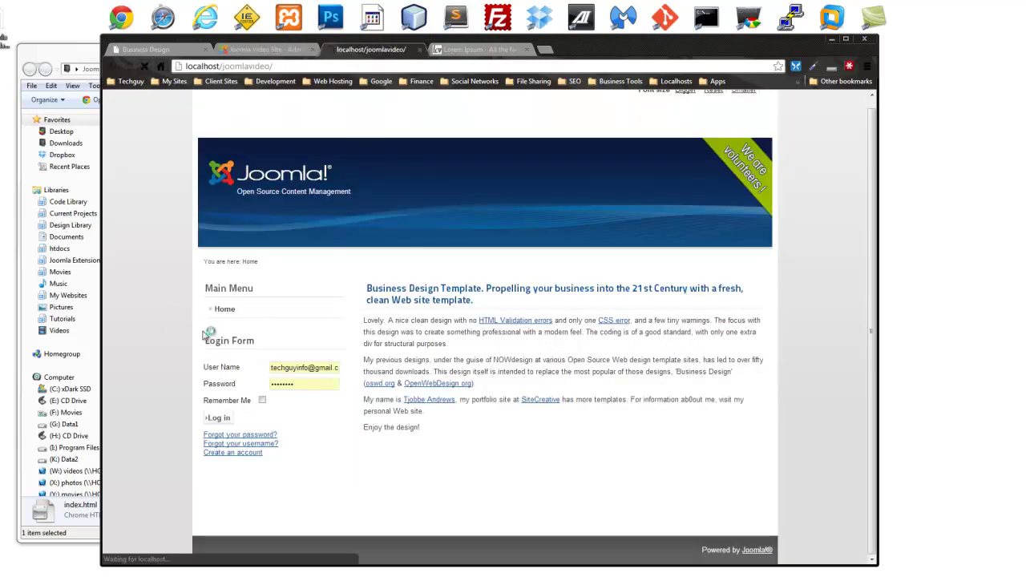
{"action": "left_click", "coordinate": [228, 327]}
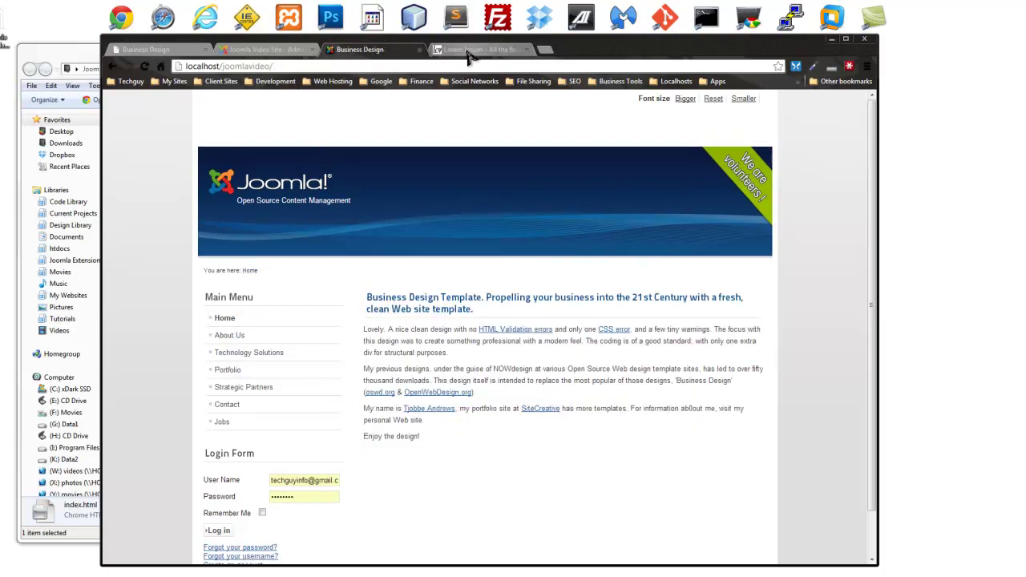
- Compare with the static Business Design template and bring its folder window forward
{"action": "left_click", "coordinate": [152, 50]}
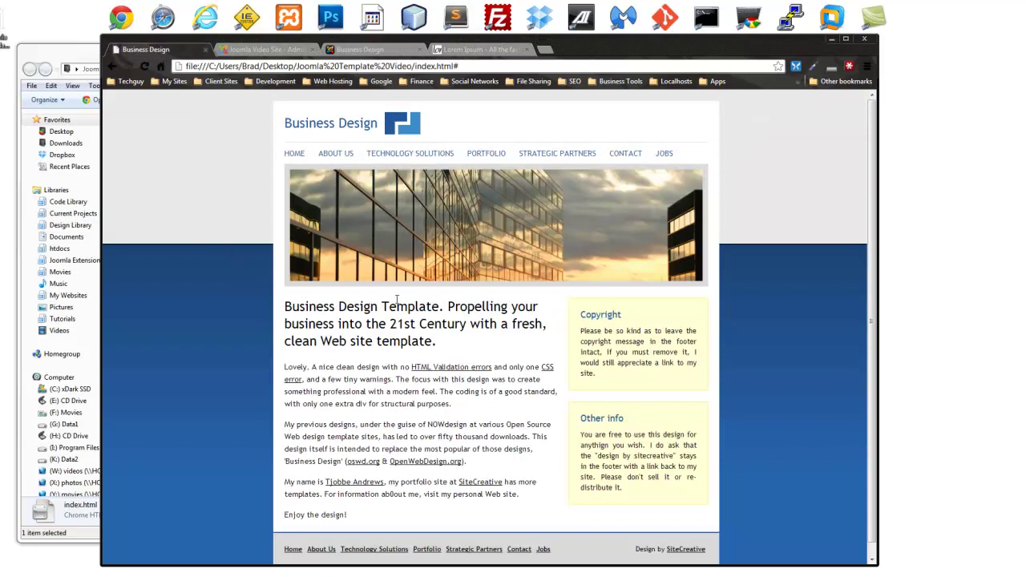
{"action": "right_click", "coordinate": [383, 207]}
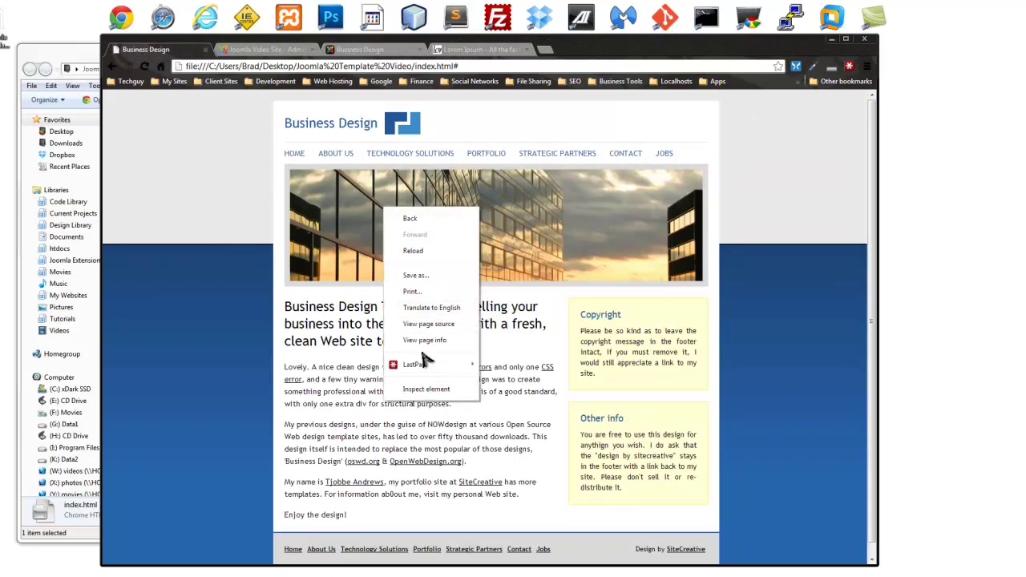
{"action": "left_click", "coordinate": [349, 245]}
{"action": "right_click", "coordinate": [434, 246]}
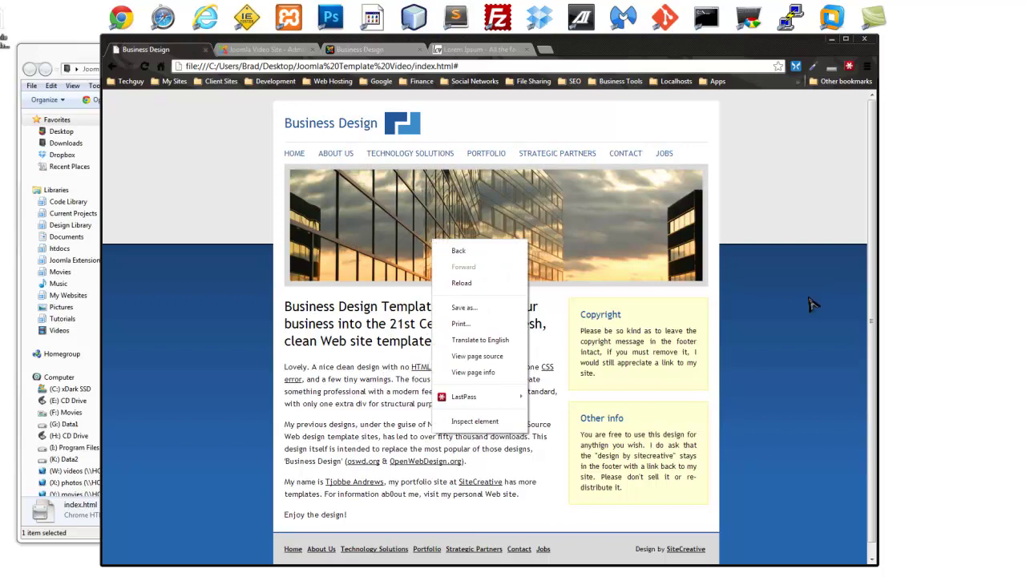
{"action": "left_click", "coordinate": [810, 308]}
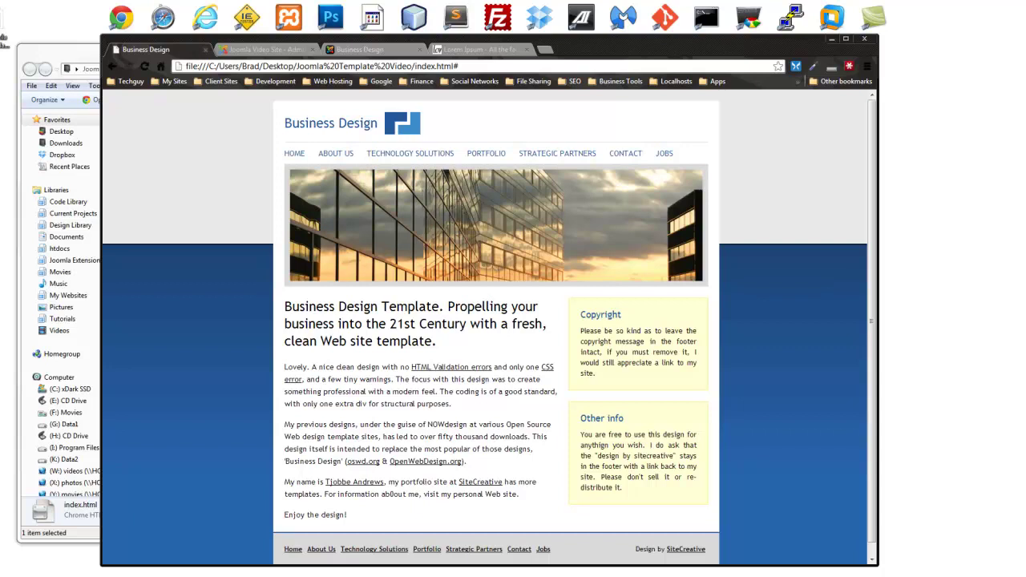
{"action": "left_click", "coordinate": [63, 57]}
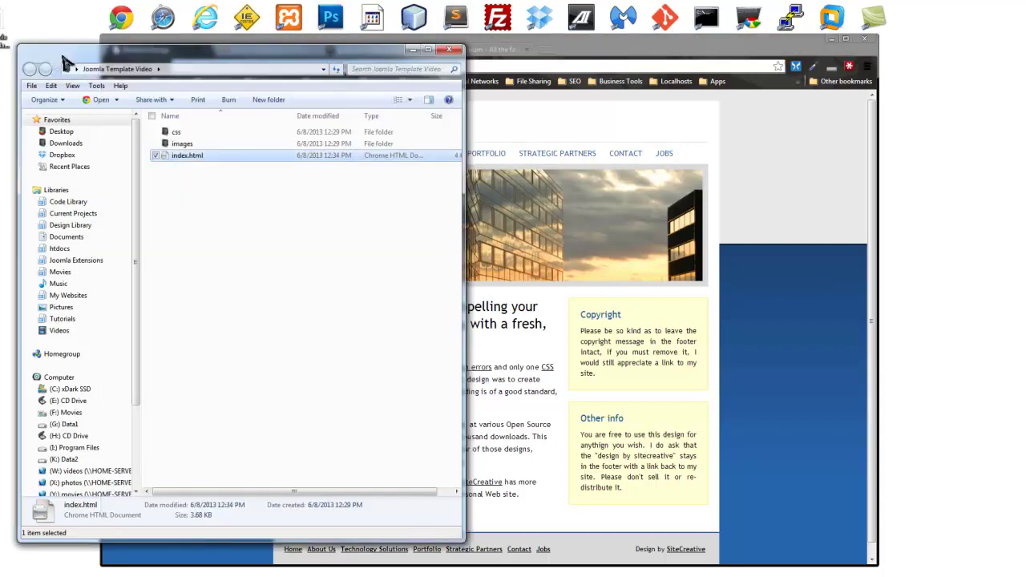
- Open index.html in Notepad++ and copy the empty <div id="header"></div> line 27
{"action": "right_click", "coordinate": [202, 160]}
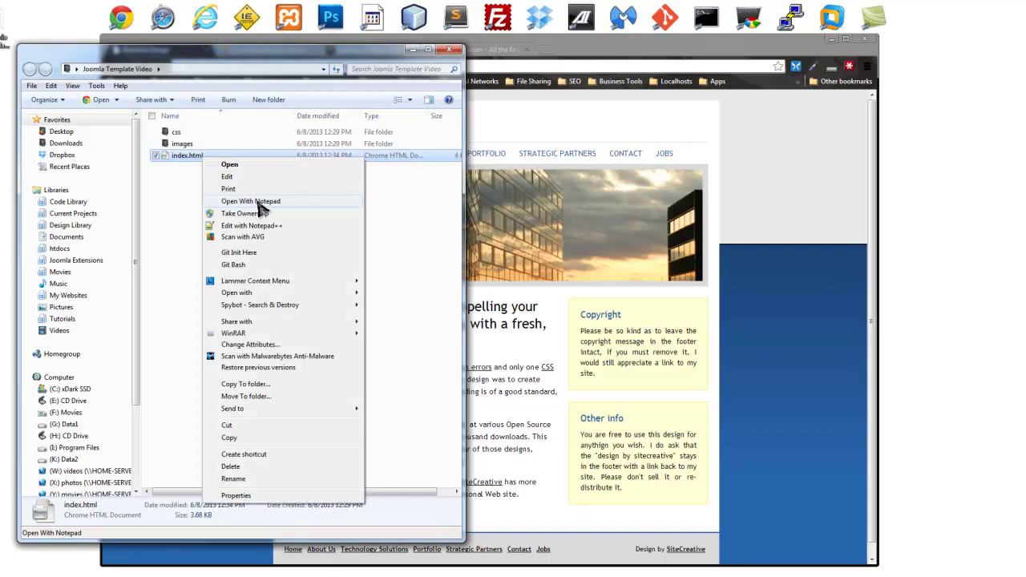
{"action": "left_click", "coordinate": [257, 227]}
{"action": "left_click", "coordinate": [564, 192]}
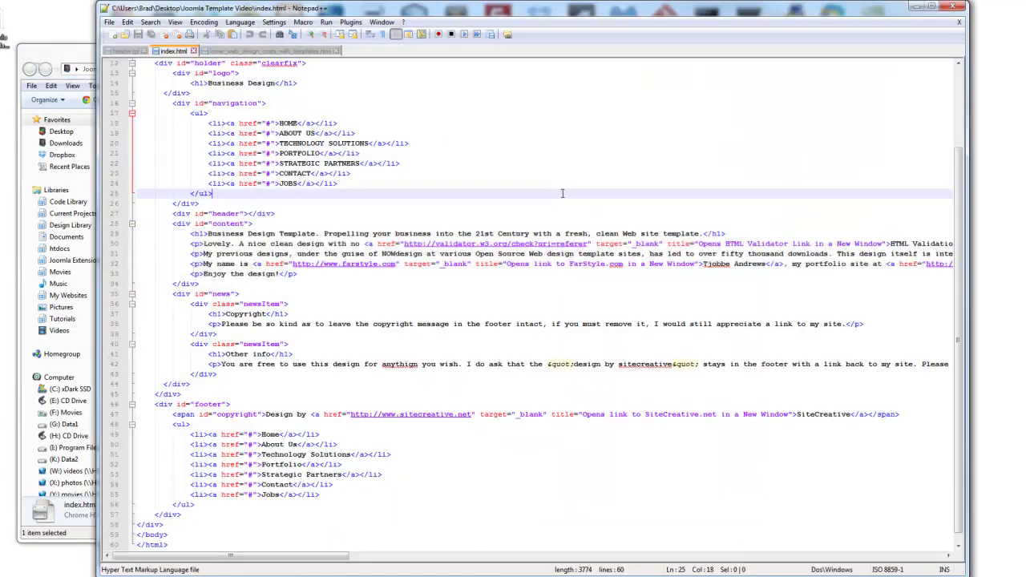
{"action": "scroll", "coordinate": [395, 270], "scroll_direction": "up", "scroll_amount": 3}
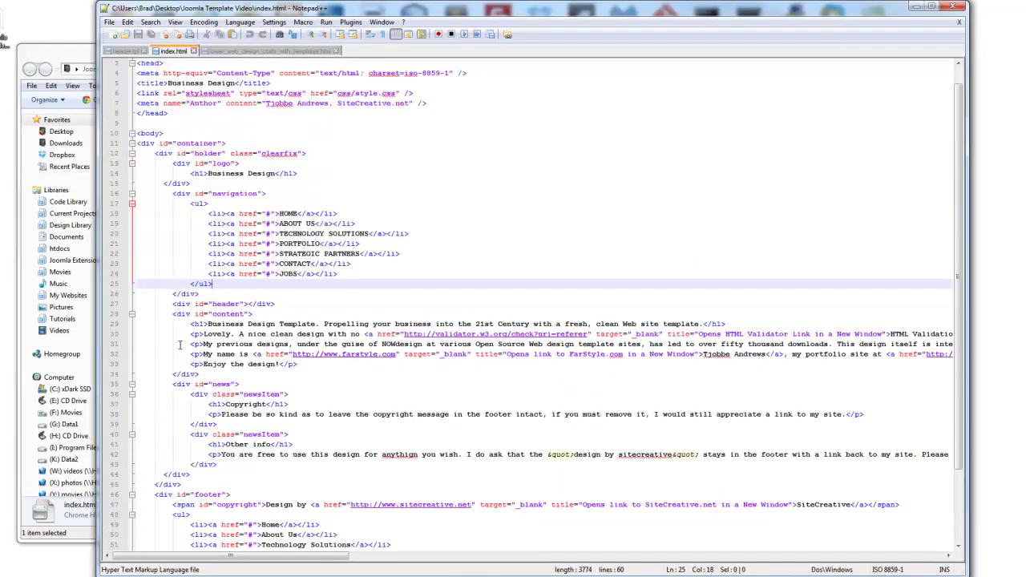
{"action": "left_click", "coordinate": [231, 304]}
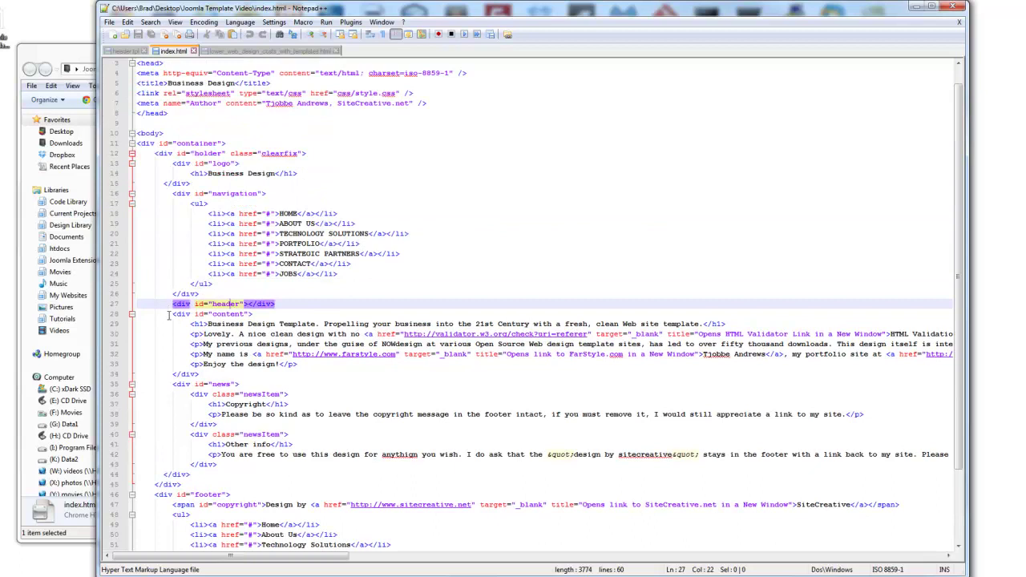
{"action": "left_click_drag", "start_coordinate": [172, 304], "coordinate": [278, 304]}
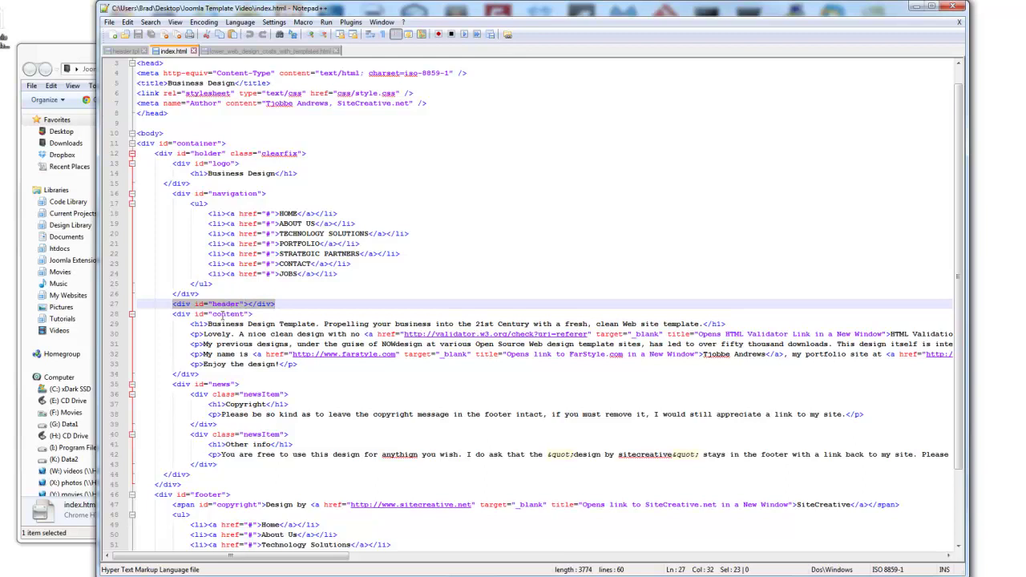
{"action": "right_click", "coordinate": [236, 311]}
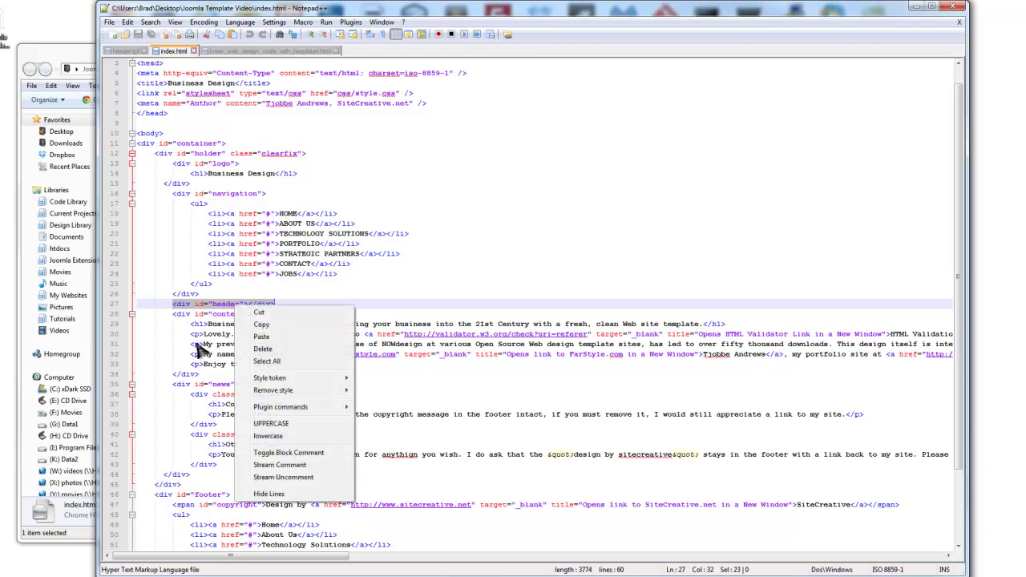
{"action": "left_click", "coordinate": [260, 331]}
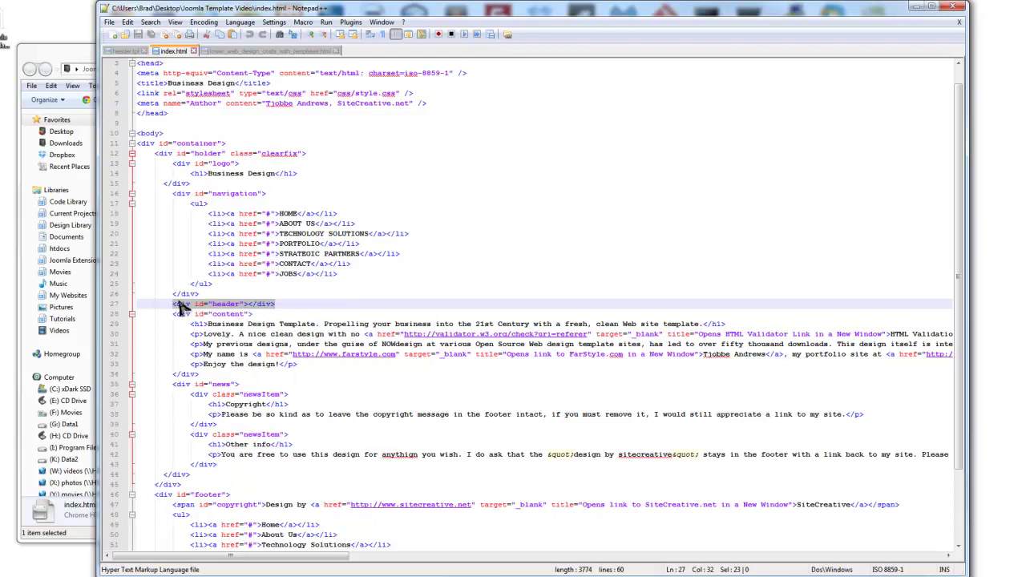
- Back in the Joomla admin, begin a new Custom HTML module and title it 'Main Image'
{"action": "left_click", "coordinate": [89, 64]}
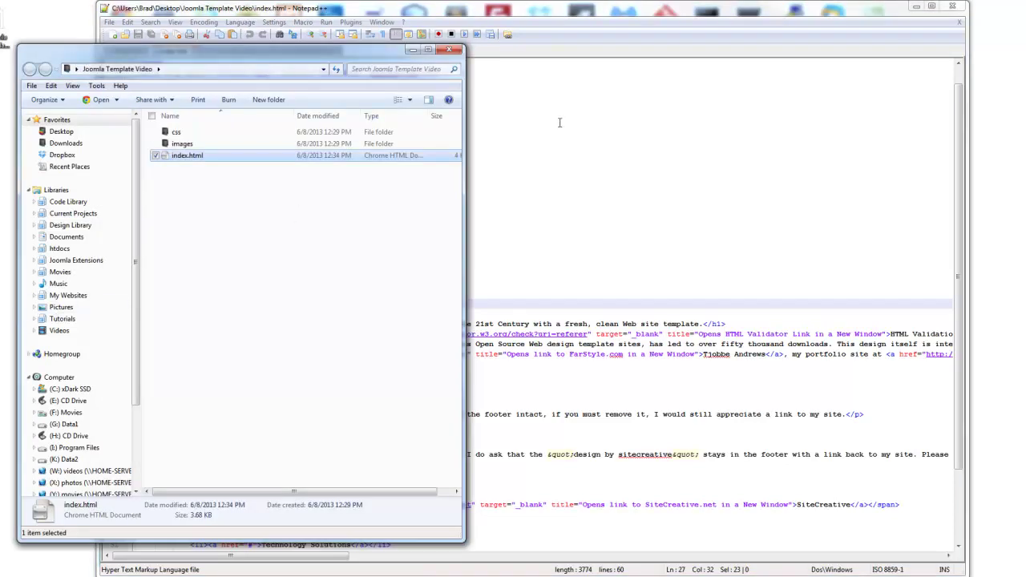
{"action": "left_click", "coordinate": [914, 6]}
{"action": "left_click", "coordinate": [783, 184]}
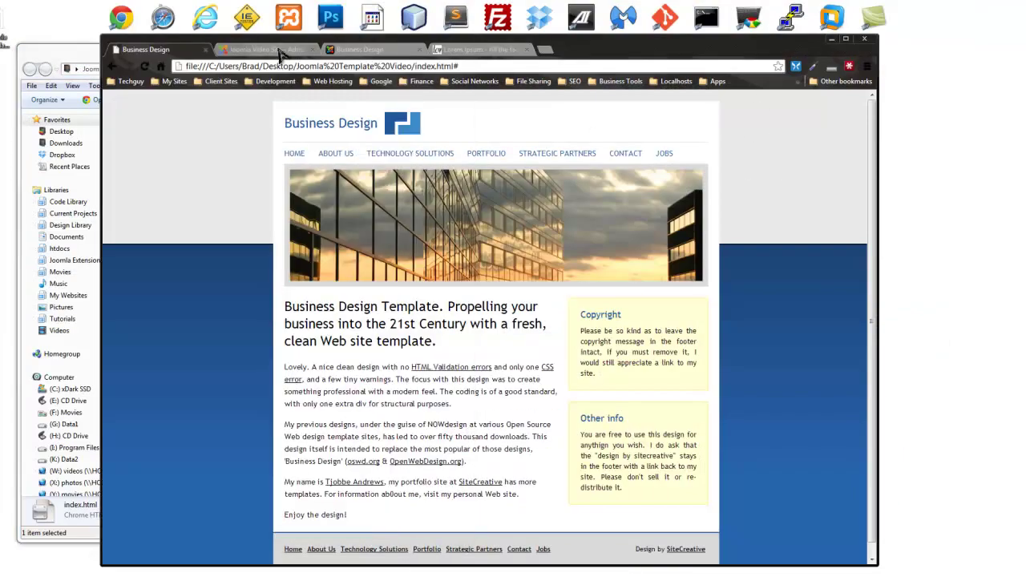
{"action": "left_click", "coordinate": [298, 48]}
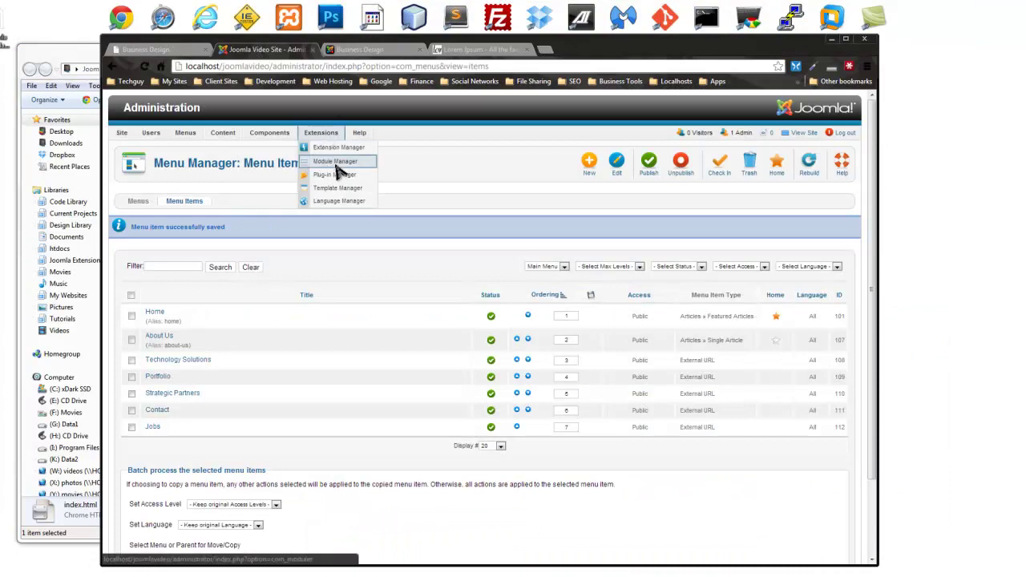
{"action": "left_click", "coordinate": [346, 162]}
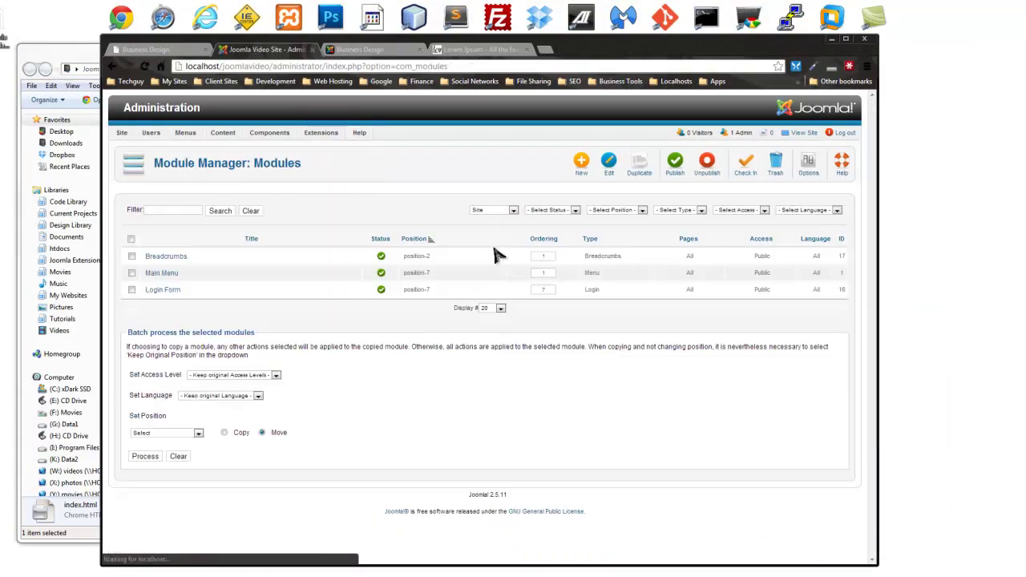
{"action": "left_click", "coordinate": [581, 163]}
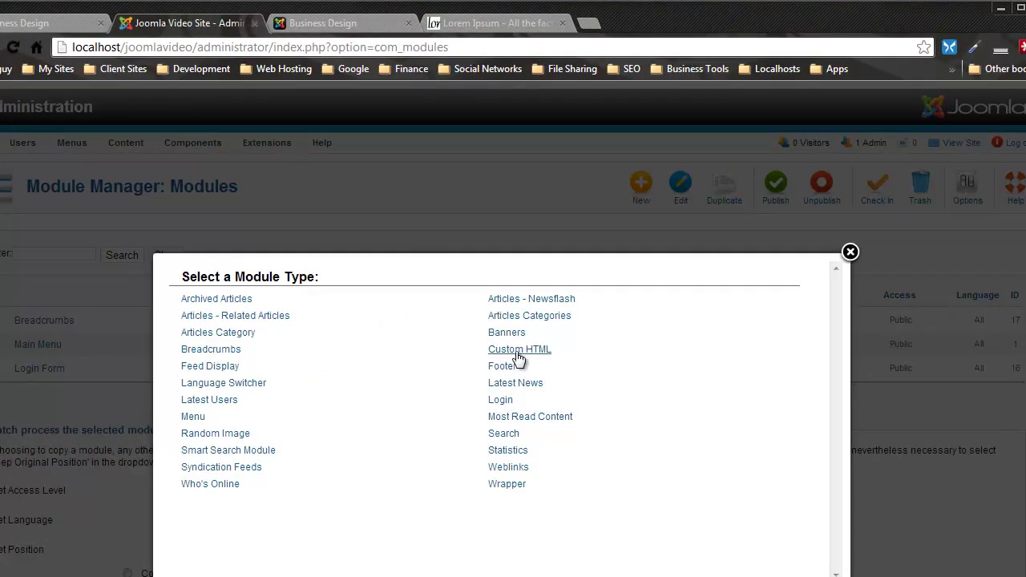
{"action": "left_click", "coordinate": [532, 448]}
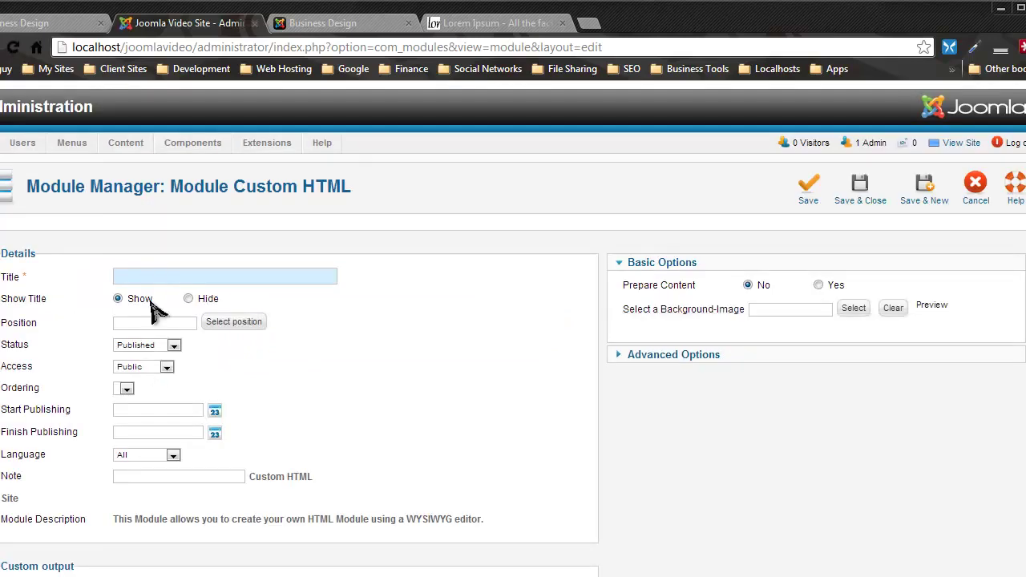
{"action": "left_click", "coordinate": [157, 277]}
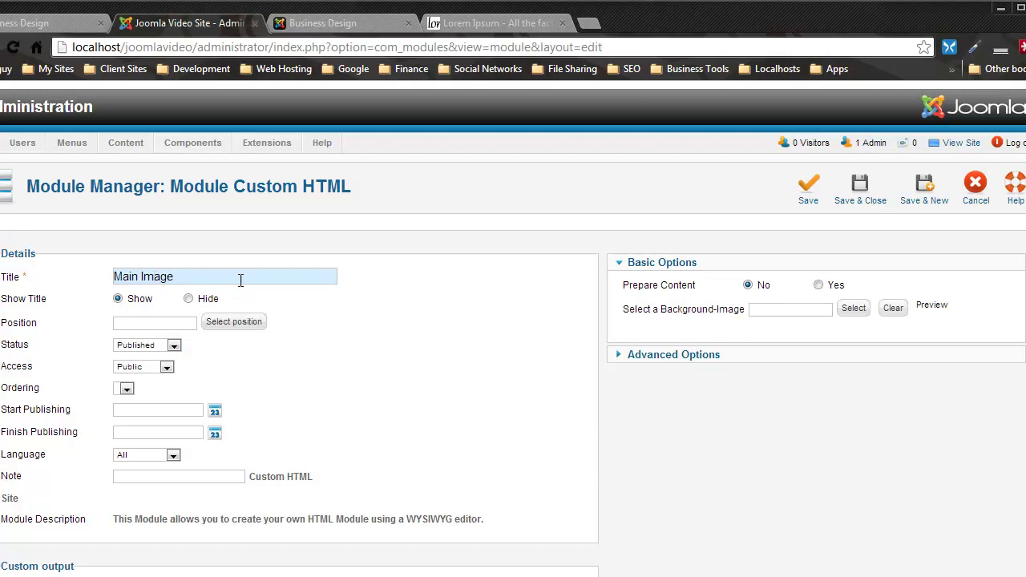
- Set the module position to header and paste <div id="header"></div> as its raw HTML
{"action": "left_click", "coordinate": [184, 321]}
{"action": "type", "text": "header"}
{"action": "left_click", "coordinate": [64, 24]}
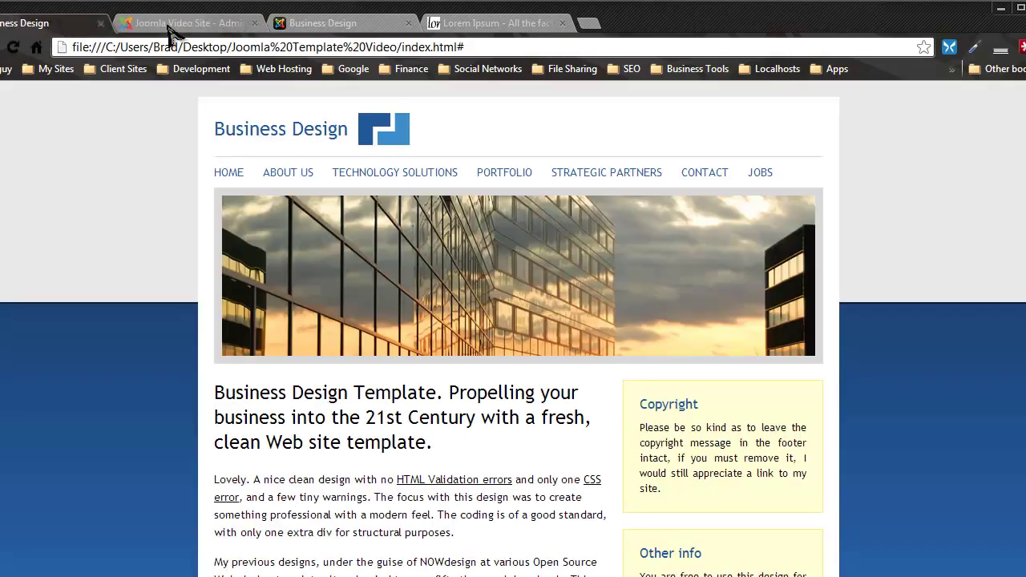
{"action": "left_click", "coordinate": [169, 26]}
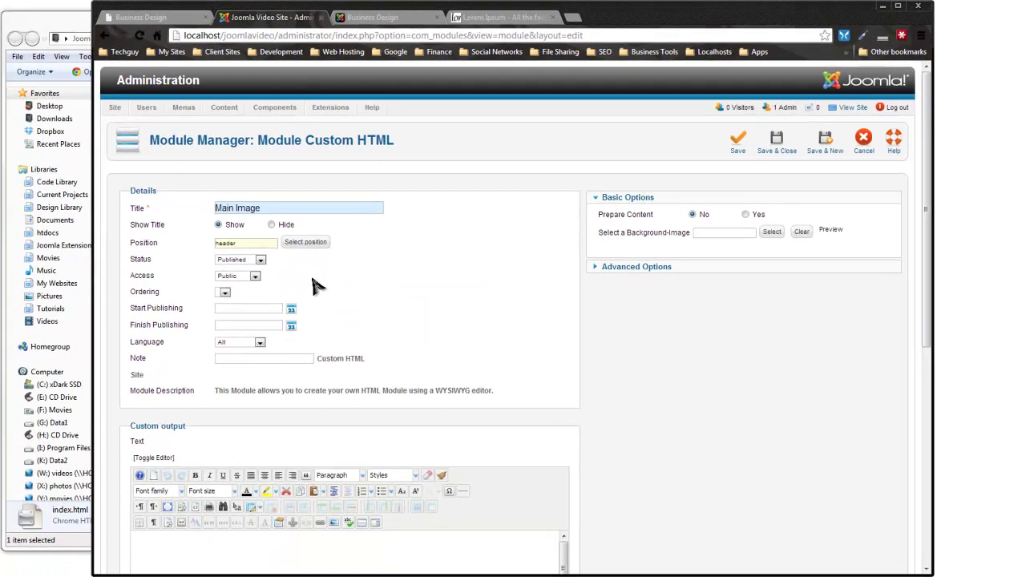
{"action": "scroll", "coordinate": [475, 287], "scroll_direction": "down", "scroll_amount": 3}
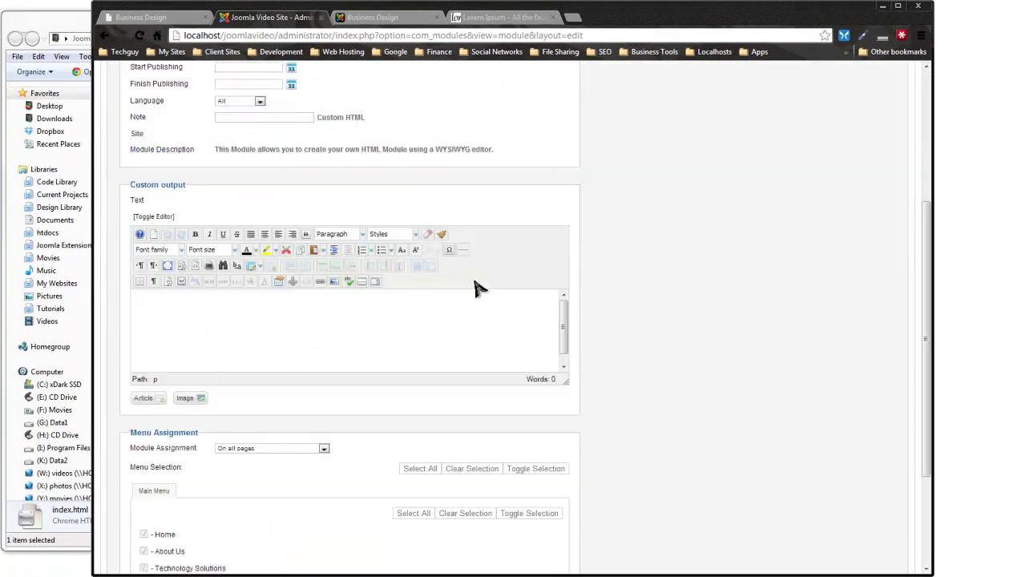
{"action": "left_click", "coordinate": [154, 221]}
{"action": "right_click", "coordinate": [222, 251]}
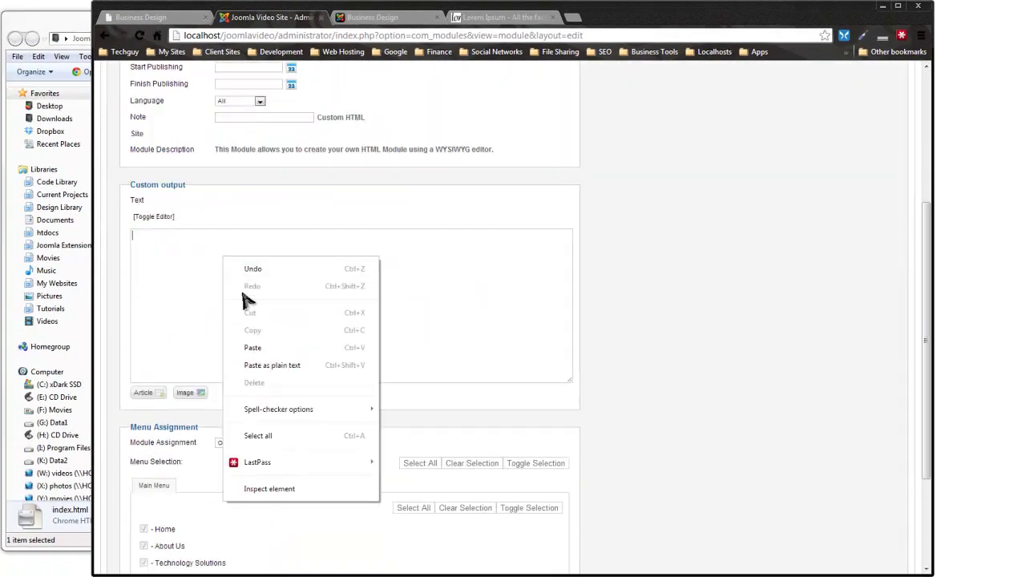
{"action": "left_click", "coordinate": [260, 346]}
{"action": "scroll", "coordinate": [426, 327], "scroll_direction": "up", "scroll_amount": 3}
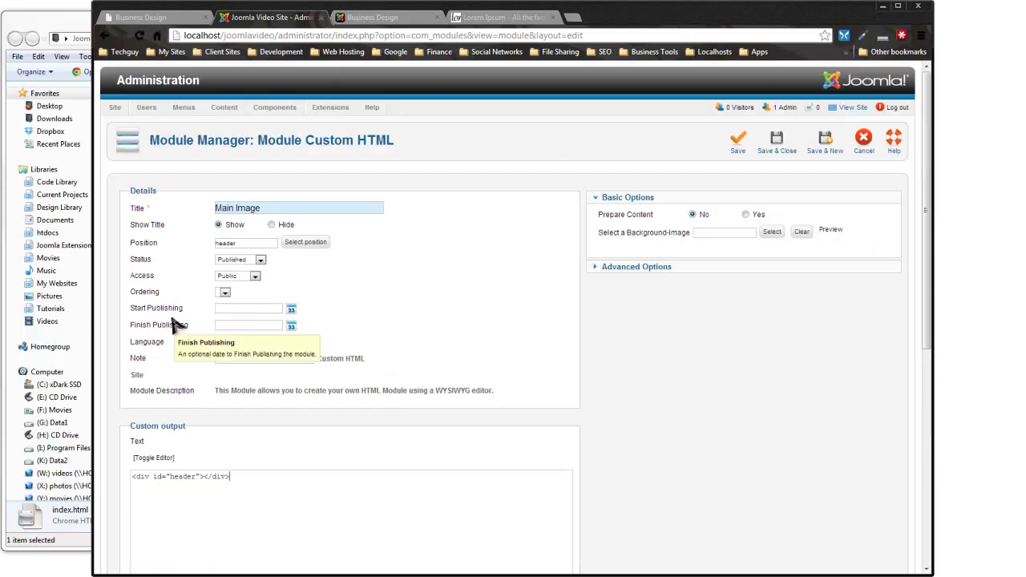
{"action": "scroll", "coordinate": [229, 414], "scroll_direction": "down", "scroll_amount": 6}
- Assign the module only to the Home page, then save and close it
{"action": "left_click", "coordinate": [321, 291]}
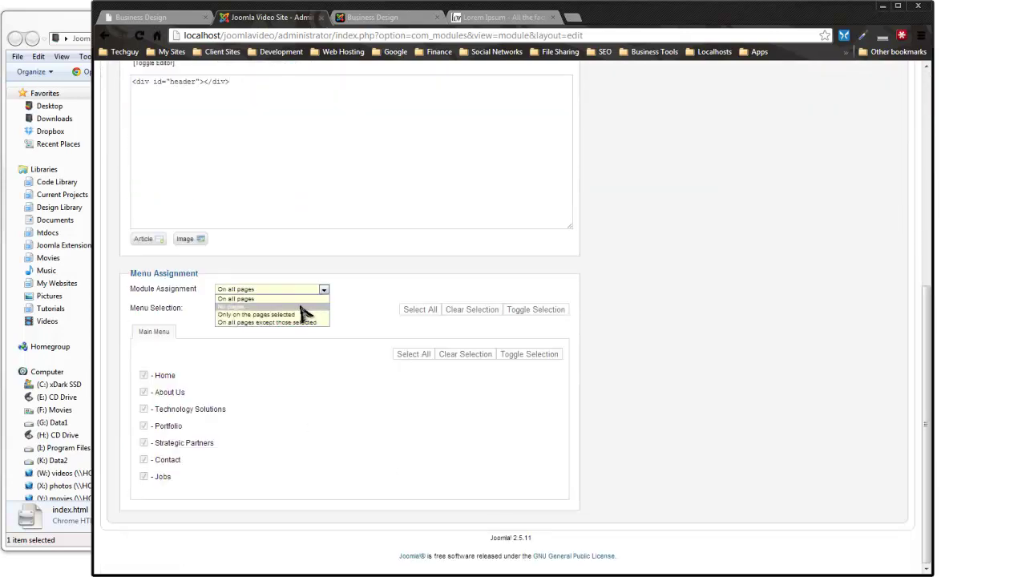
{"action": "left_click", "coordinate": [265, 315]}
{"action": "left_click", "coordinate": [465, 313]}
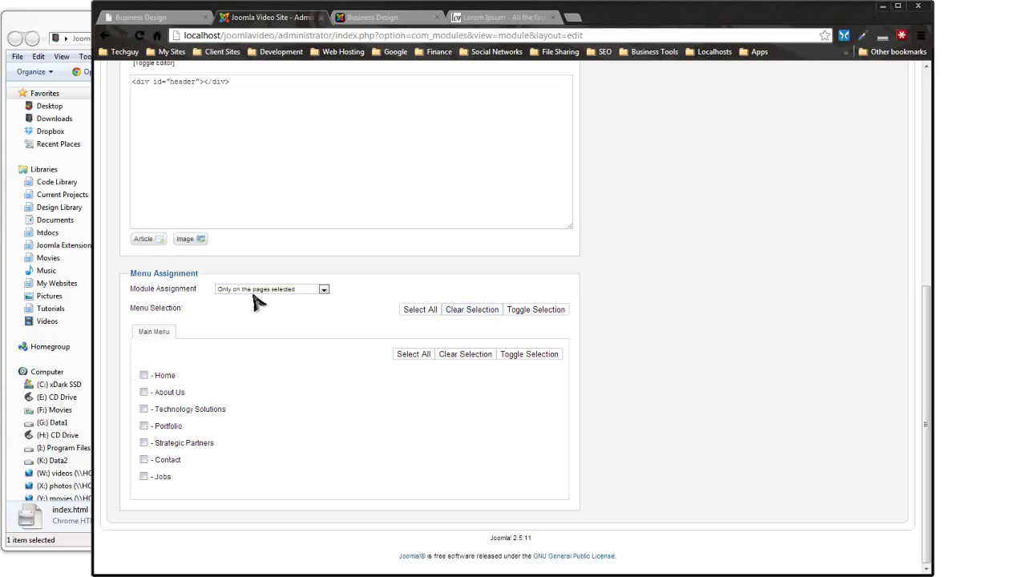
{"action": "left_click", "coordinate": [143, 375]}
{"action": "scroll", "coordinate": [583, 425], "scroll_direction": "up", "scroll_amount": 4}
{"action": "scroll", "coordinate": [582, 425], "scroll_direction": "up", "scroll_amount": 2}
{"action": "left_click", "coordinate": [777, 145]}
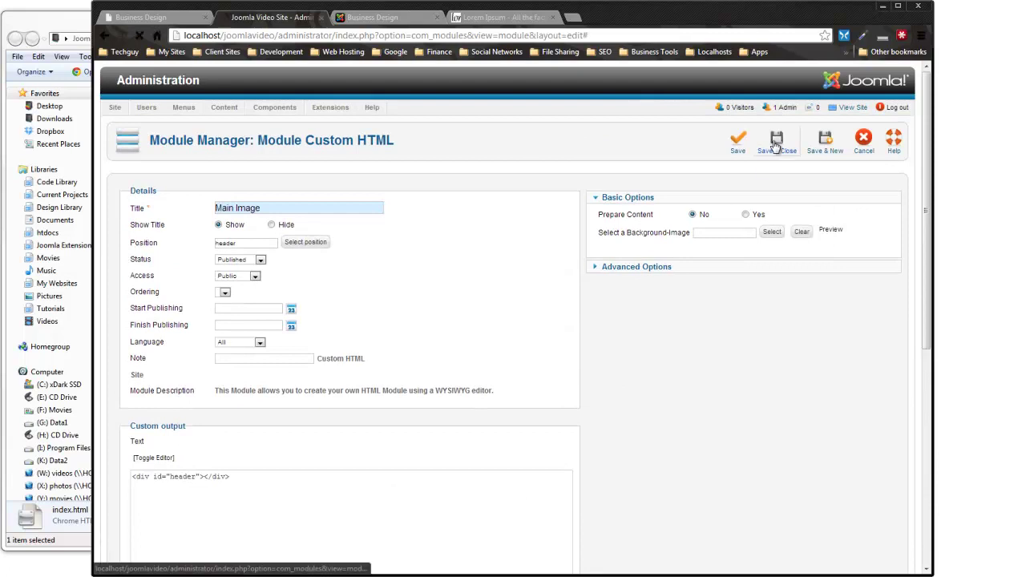
- Close the Lorem Ipsum tab and start another Custom HTML module
{"action": "left_click", "coordinate": [502, 17]}
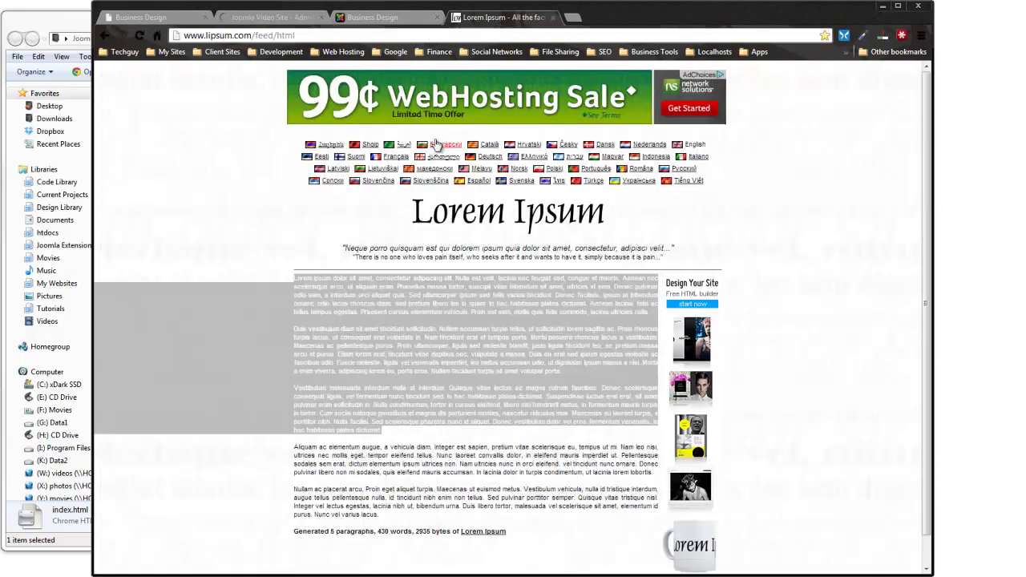
{"action": "left_click", "coordinate": [553, 16]}
{"action": "left_click", "coordinate": [152, 17]}
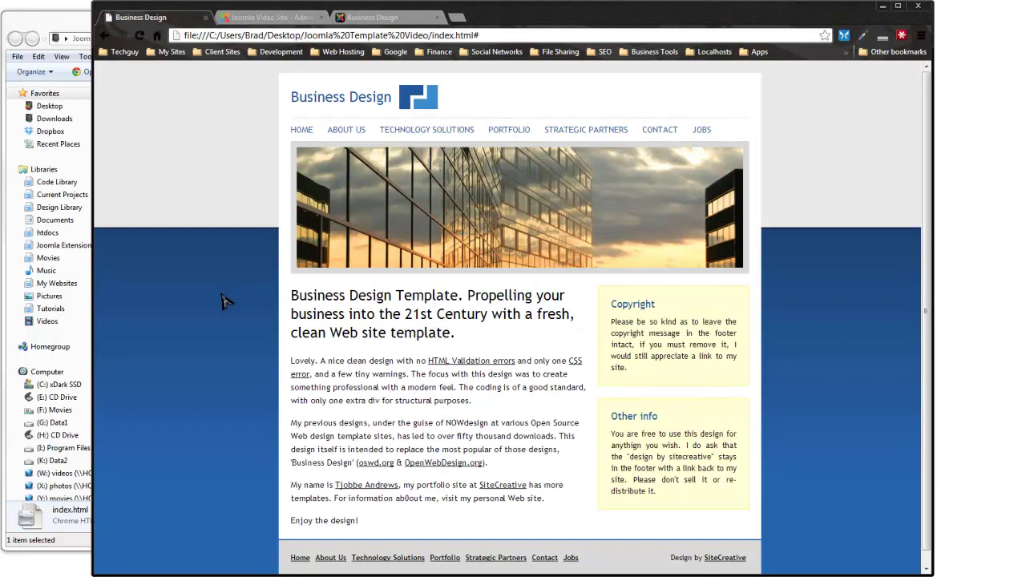
{"action": "scroll", "coordinate": [227, 299], "scroll_direction": "down", "scroll_amount": 1}
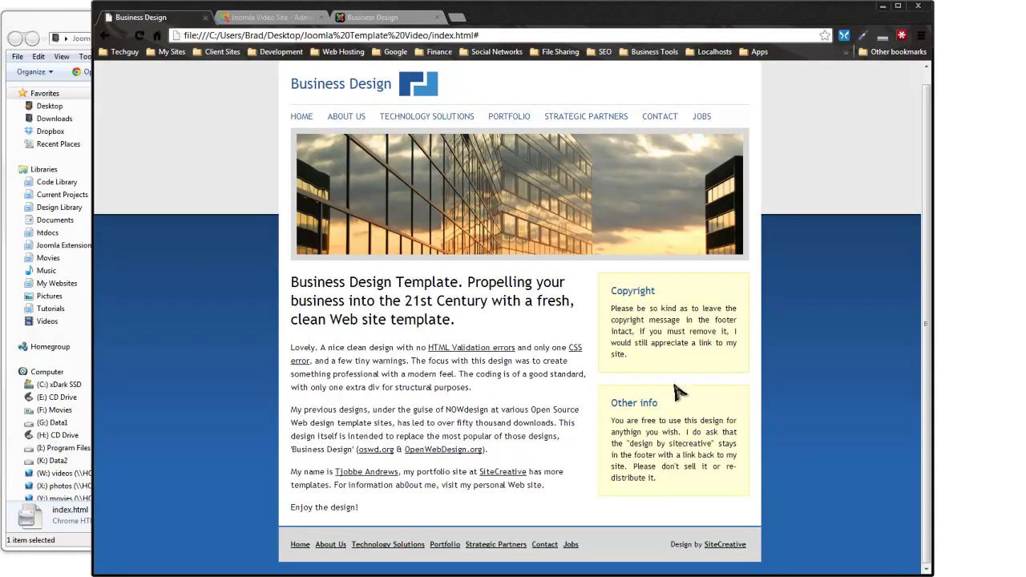
{"action": "left_click", "coordinate": [265, 16]}
{"action": "left_click", "coordinate": [613, 141]}
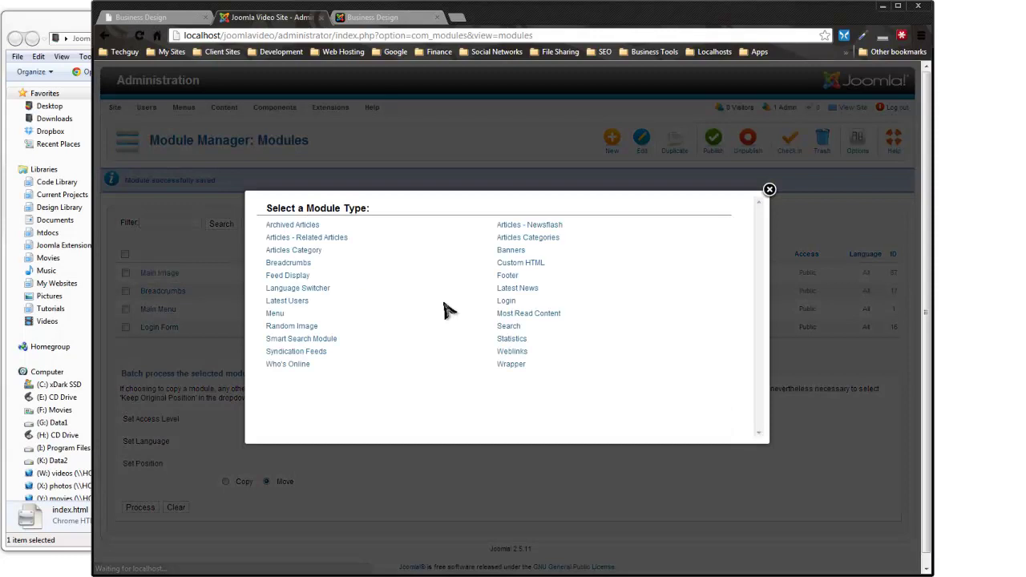
{"action": "left_click", "coordinate": [518, 267]}
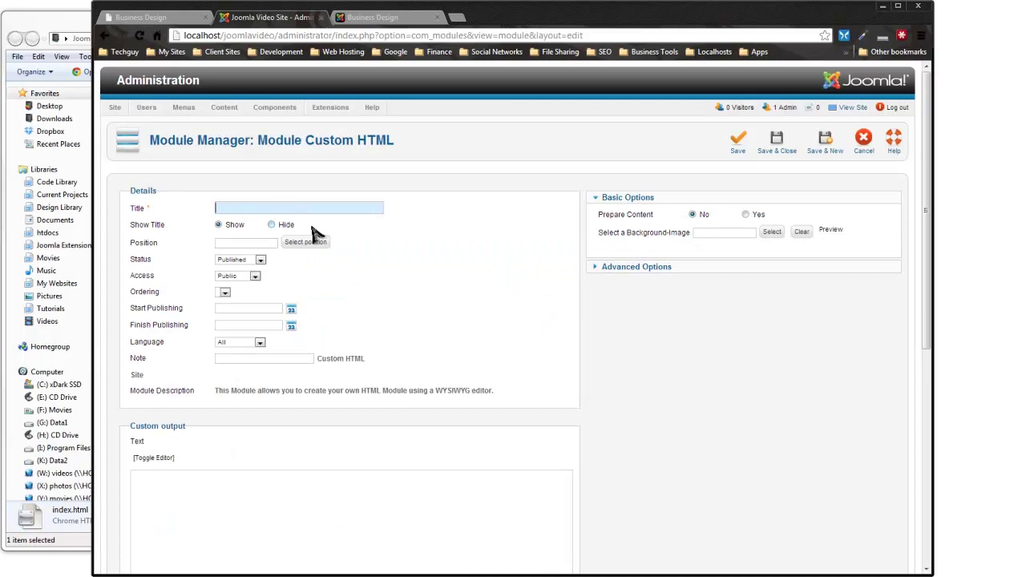
- Title the module 'Copyright' and set its position to right
{"action": "left_click", "coordinate": [370, 17]}
{"action": "left_click", "coordinate": [269, 17]}
{"action": "type", "text": "Copyright"}
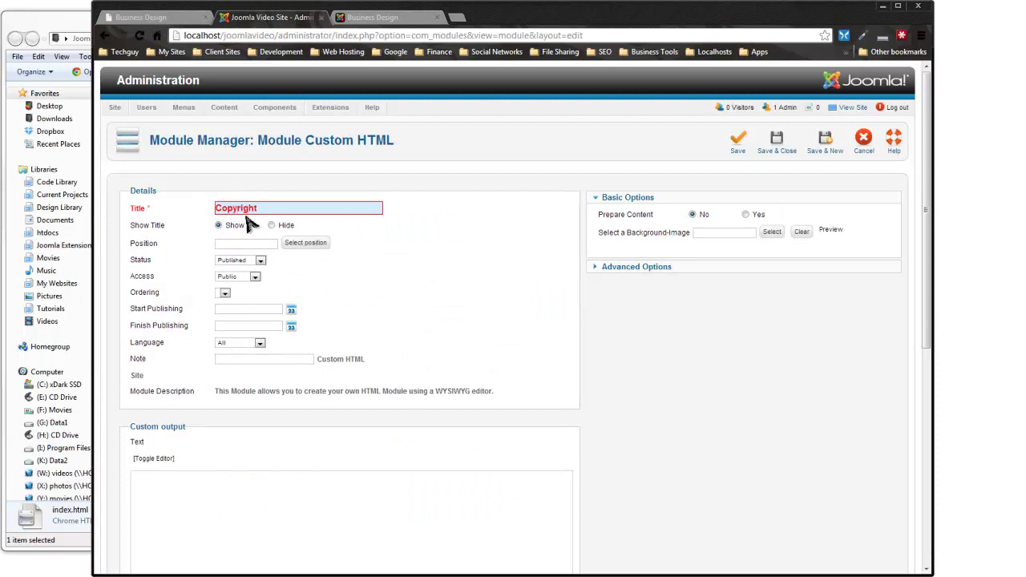
{"action": "left_click", "coordinate": [165, 18]}
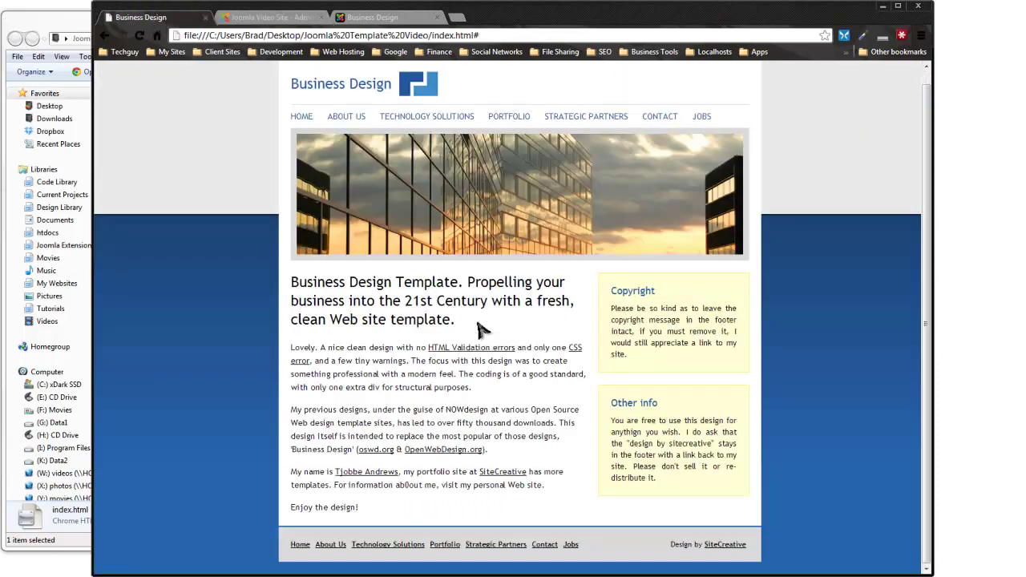
{"action": "left_click", "coordinate": [283, 19]}
{"action": "left_click", "coordinate": [145, 18]}
{"action": "left_click", "coordinate": [271, 19]}
{"action": "left_click", "coordinate": [225, 245]}
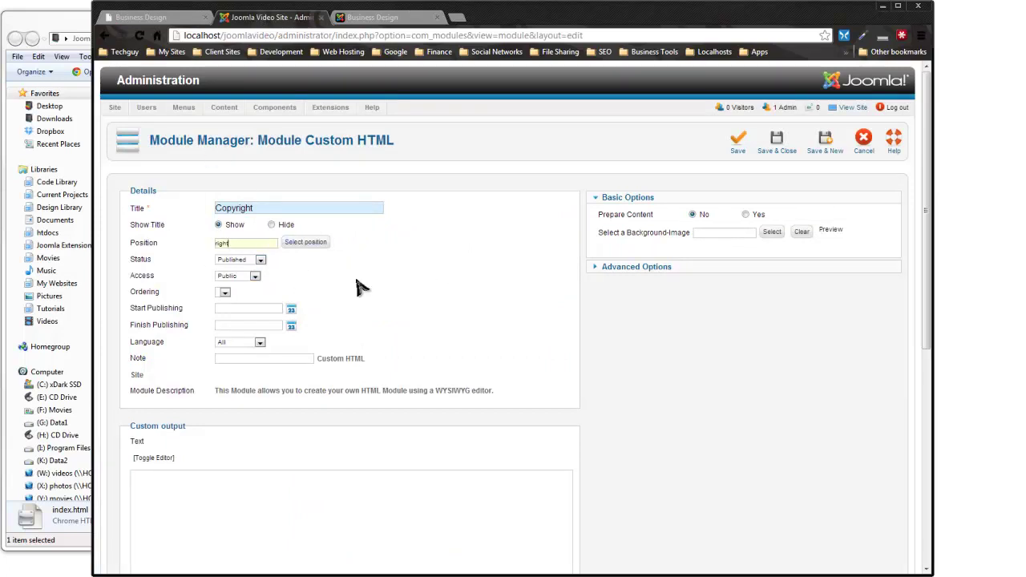
{"action": "scroll", "coordinate": [215, 230], "scroll_direction": "down", "scroll_amount": 3}
- Paste the template's copyright paragraph into the module text and save it
{"action": "left_click", "coordinate": [172, 18]}
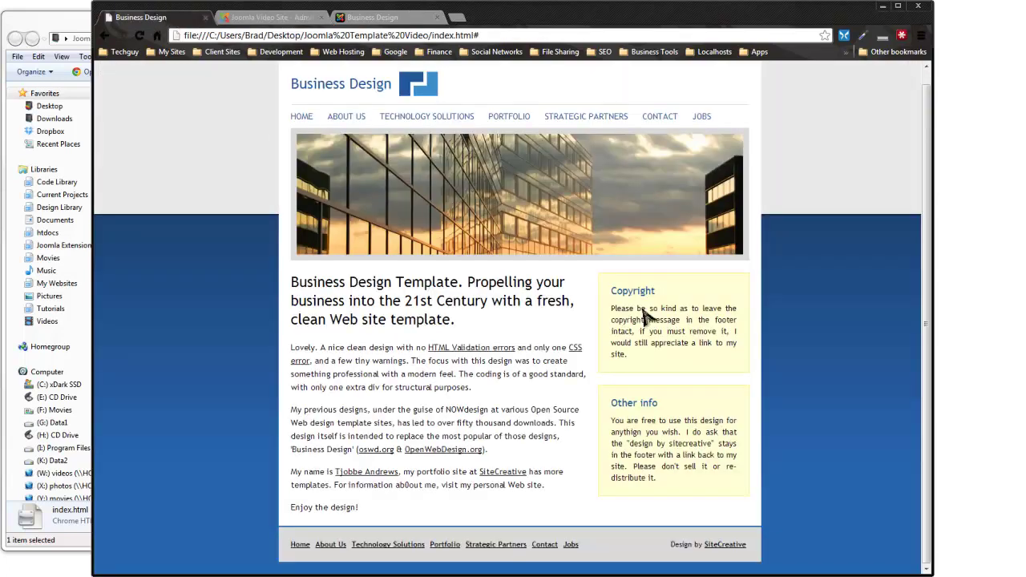
{"action": "left_click_drag", "start_coordinate": [642, 359], "coordinate": [613, 308]}
{"action": "key", "text": "ctrl+c"}
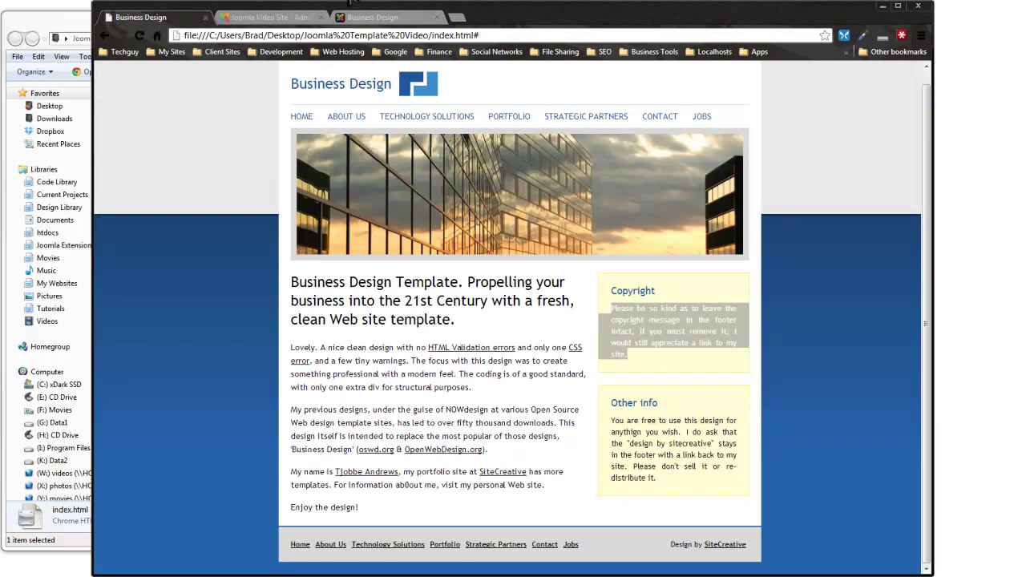
{"action": "left_click", "coordinate": [250, 18]}
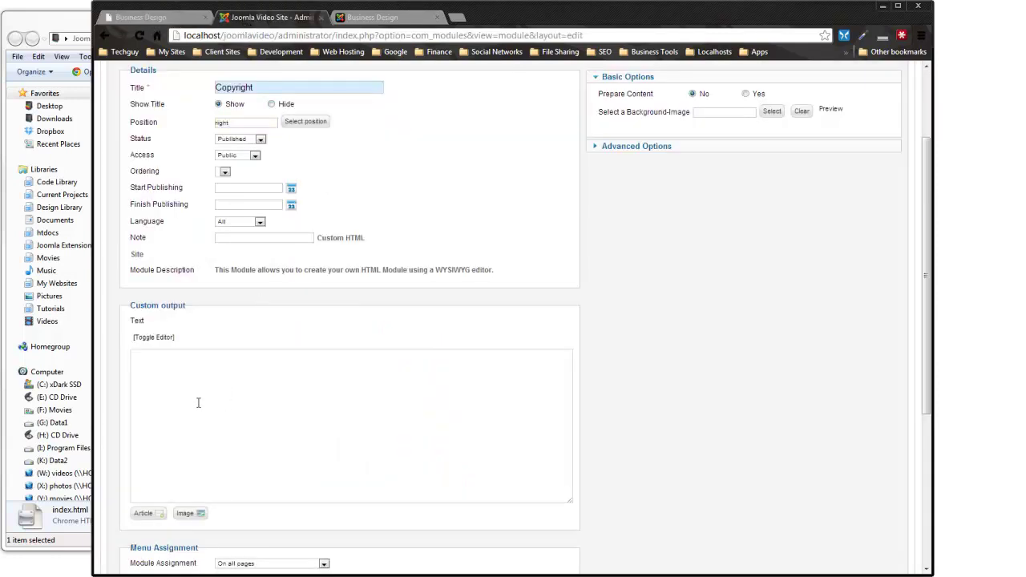
{"action": "key", "text": "ctrl+v"}
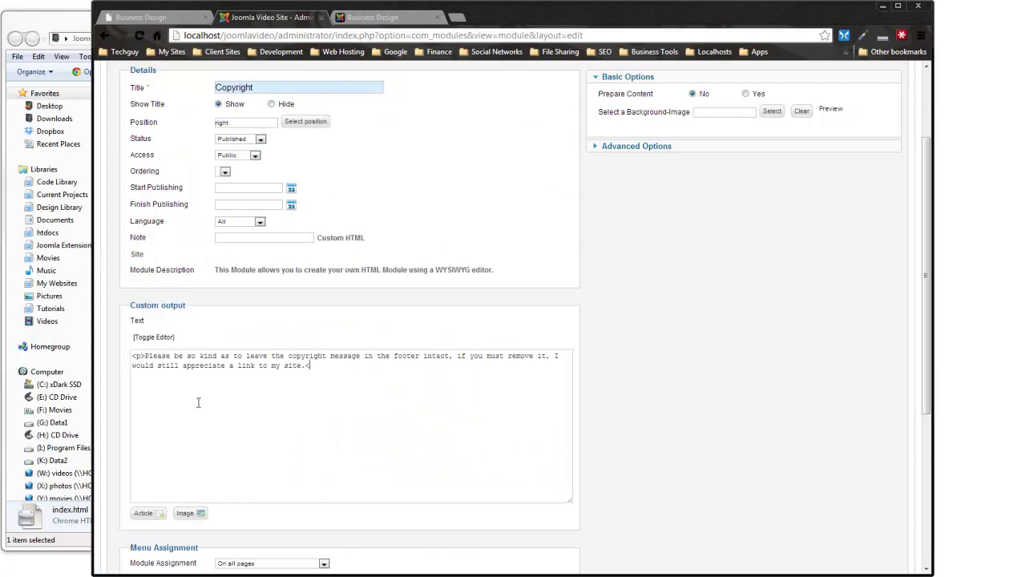
{"action": "scroll", "coordinate": [441, 465], "scroll_direction": "up", "scroll_amount": 3}
{"action": "scroll", "coordinate": [433, 441], "scroll_direction": "down", "scroll_amount": 3}
{"action": "scroll", "coordinate": [710, 353], "scroll_direction": "up", "scroll_amount": 3}
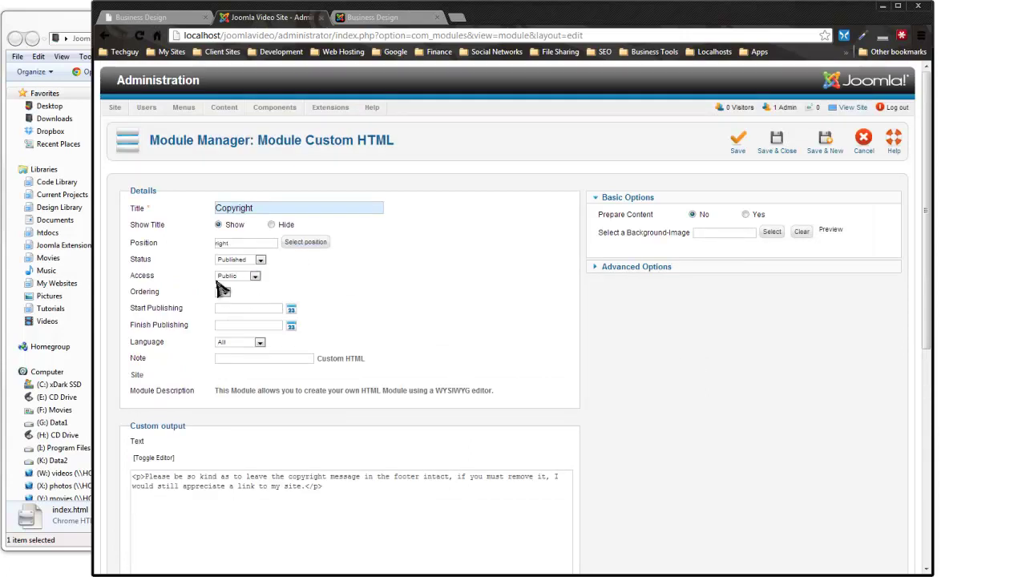
{"action": "left_click", "coordinate": [740, 152]}
- Copy the template's Other info paragraph for the next module
{"action": "left_click", "coordinate": [143, 17]}
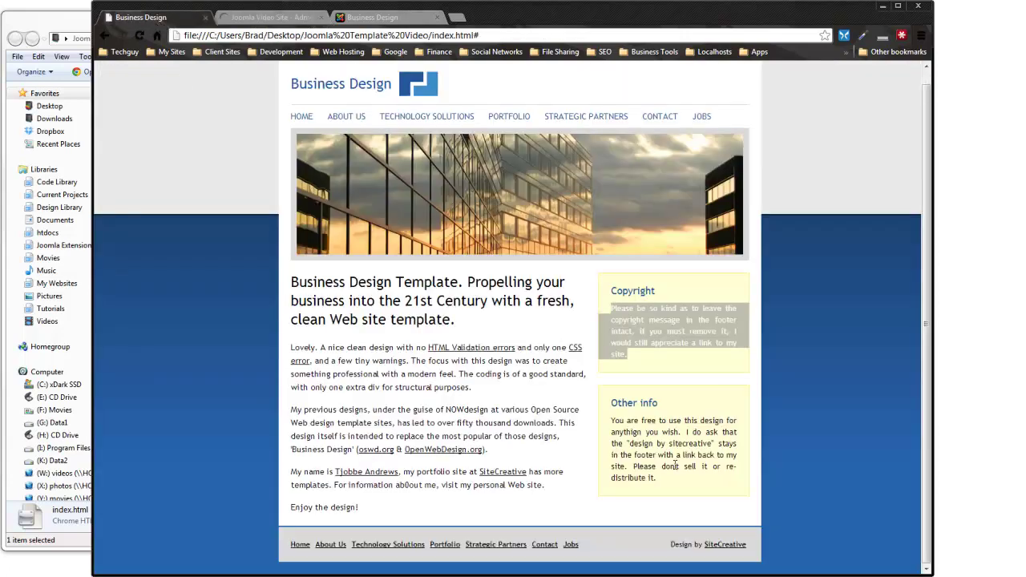
{"action": "left_click_drag", "start_coordinate": [635, 466], "coordinate": [609, 419]}
{"action": "right_click", "coordinate": [643, 427]}
{"action": "left_click", "coordinate": [679, 440]}
{"action": "left_click", "coordinate": [274, 18]}
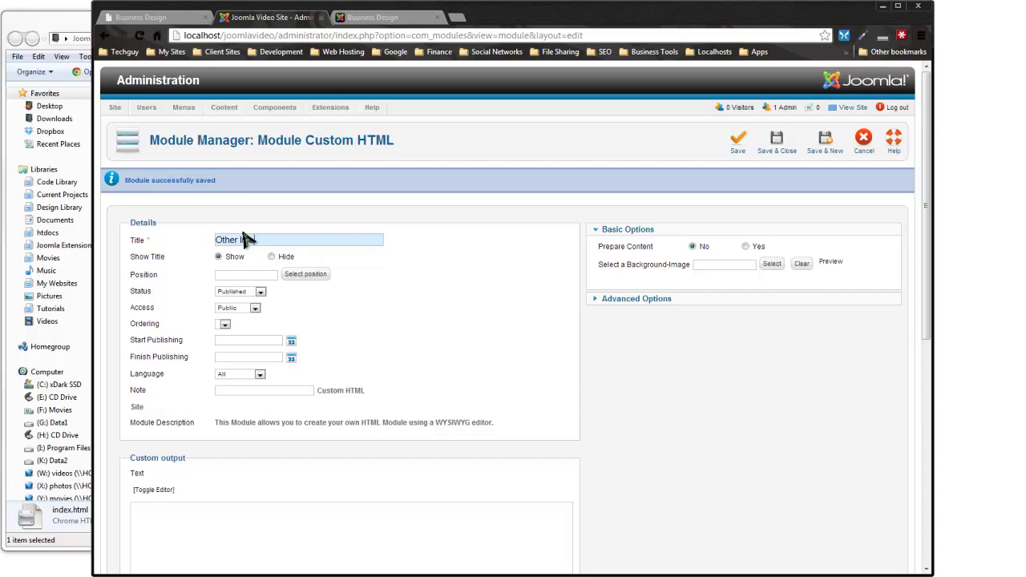
- Set the position to right and paste the 'You are free to use this design' paragraph
{"action": "left_click", "coordinate": [254, 275]}
{"action": "type", "text": "right"}
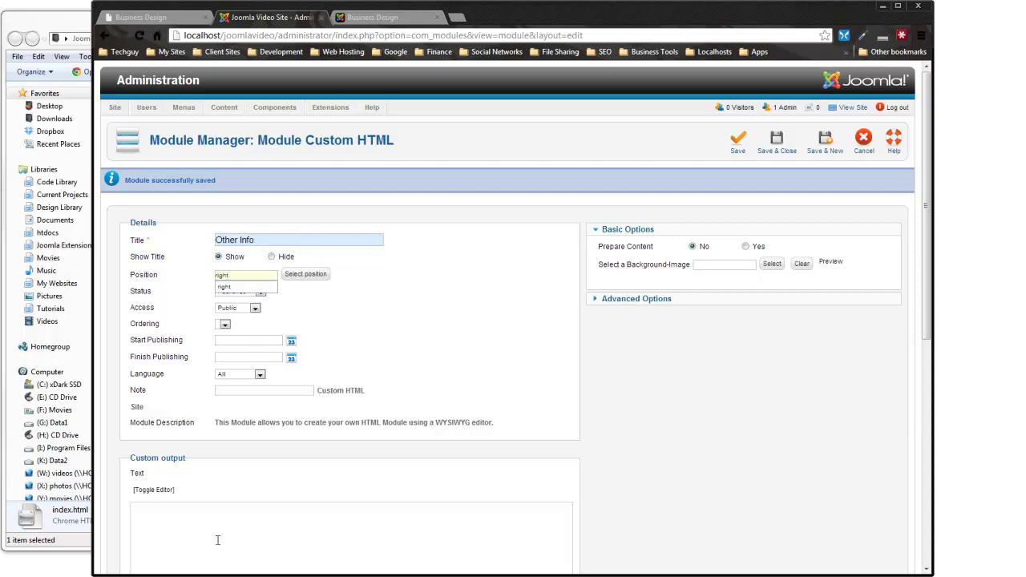
{"action": "left_click", "coordinate": [220, 544]}
{"action": "key", "text": "ctrl+v"}
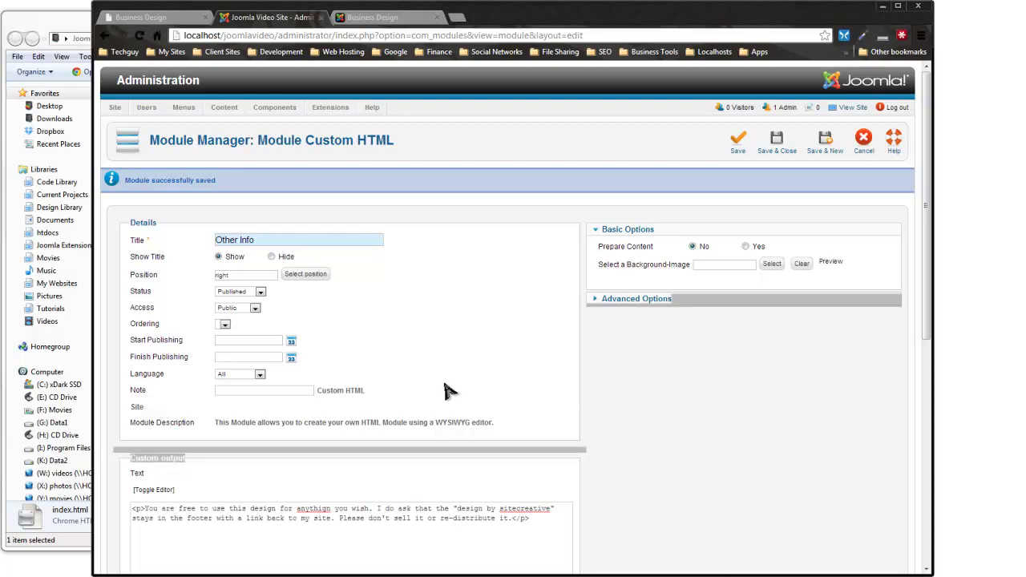
- Save and close the Other Info module, then compare the live site with the template
{"action": "scroll", "coordinate": [561, 393], "scroll_direction": "down", "scroll_amount": 3}
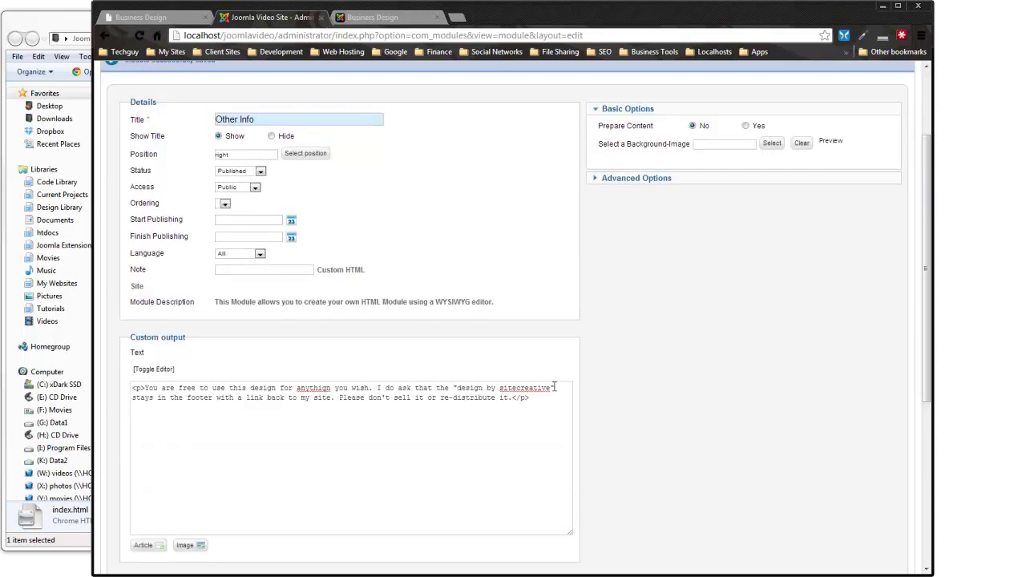
{"action": "scroll", "coordinate": [361, 385], "scroll_direction": "down", "scroll_amount": 5}
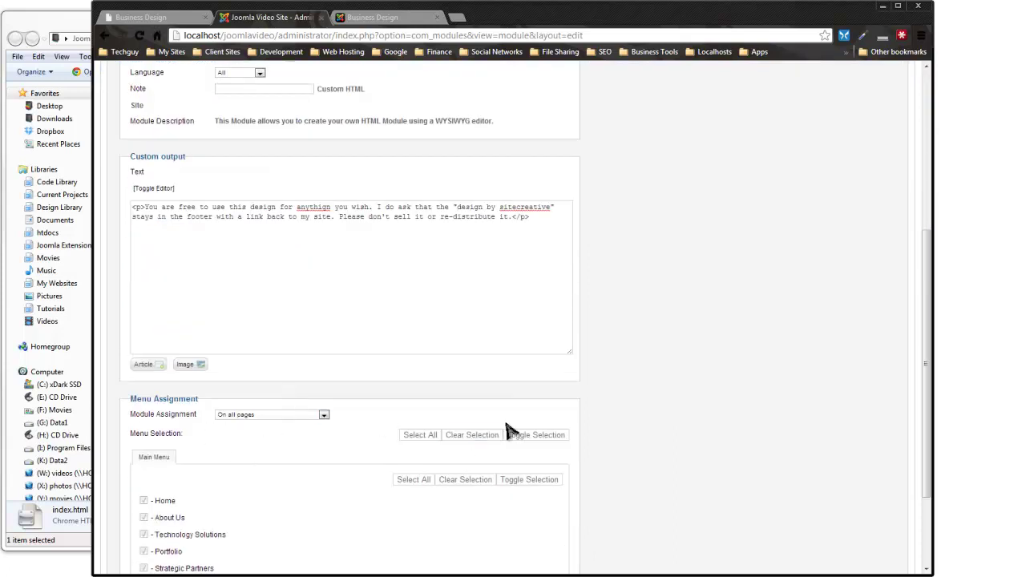
{"action": "scroll", "coordinate": [578, 328], "scroll_direction": "up", "scroll_amount": 4}
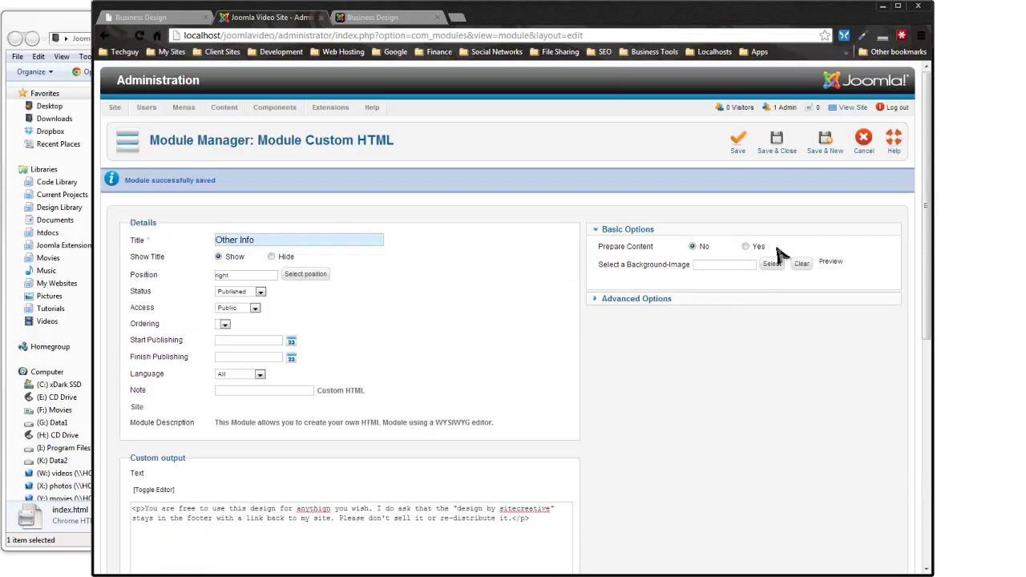
{"action": "left_click", "coordinate": [778, 151]}
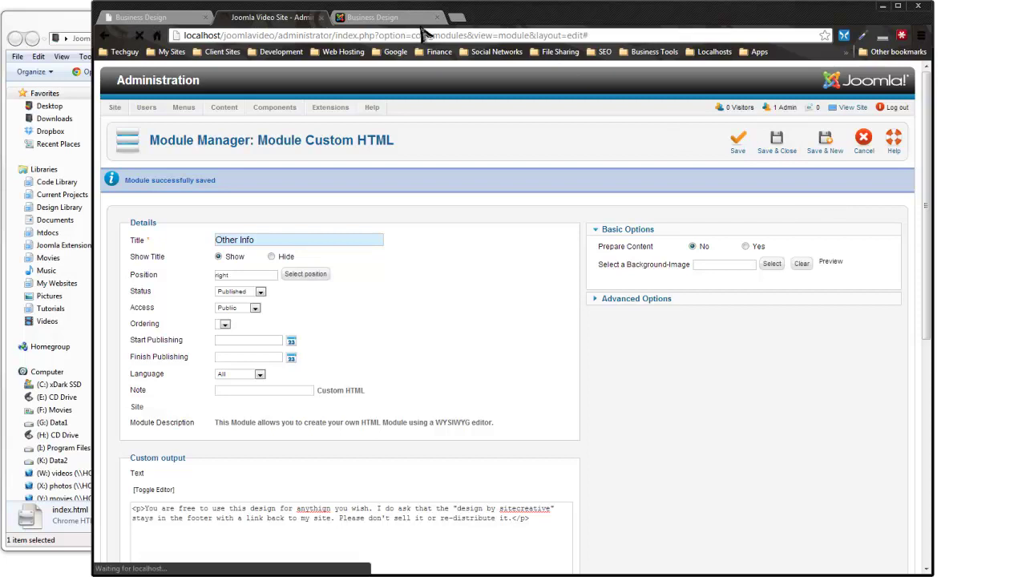
{"action": "left_click", "coordinate": [393, 17]}
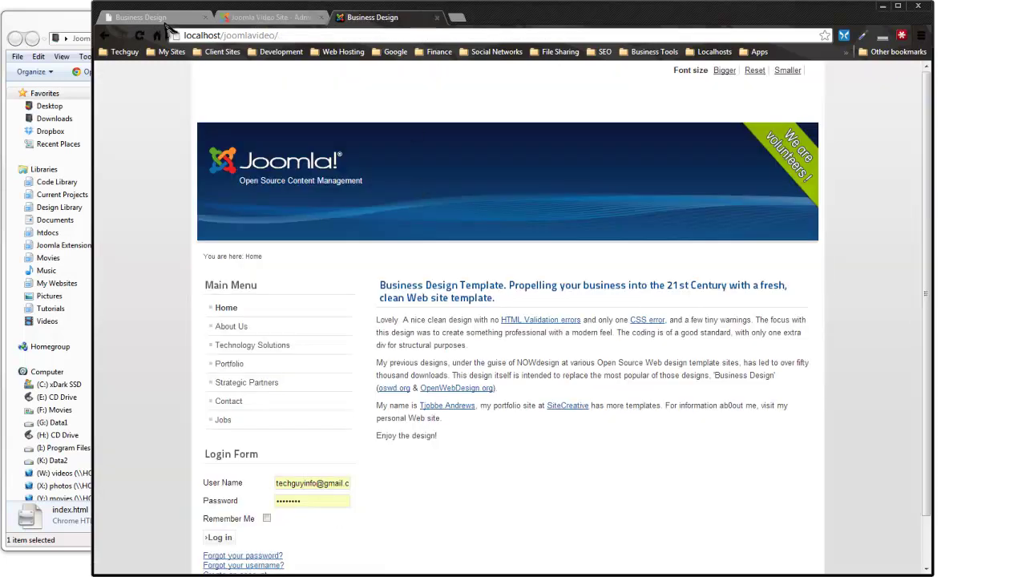
{"action": "left_click", "coordinate": [160, 18]}
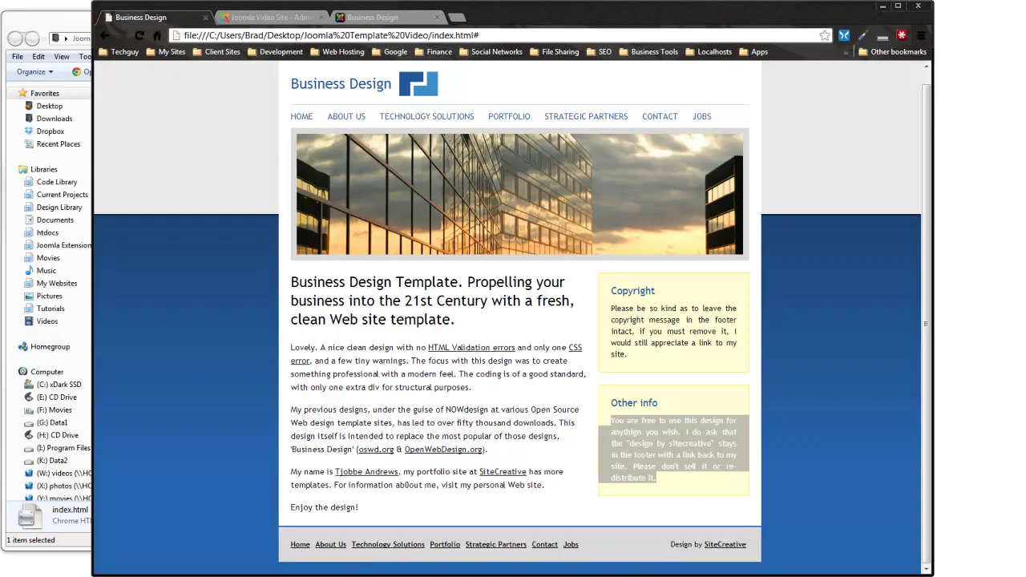
- Add a new menu titled 'Footer Menu' with menu type footer and save it
{"action": "left_click", "coordinate": [268, 18]}
{"action": "mouse_move", "coordinate": [183, 112]}
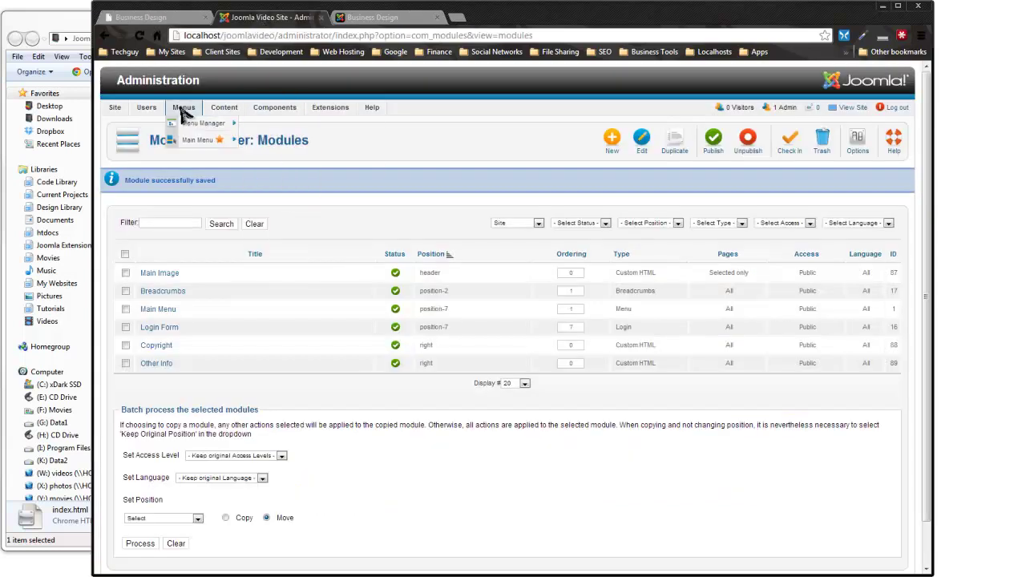
{"action": "left_click", "coordinate": [197, 139]}
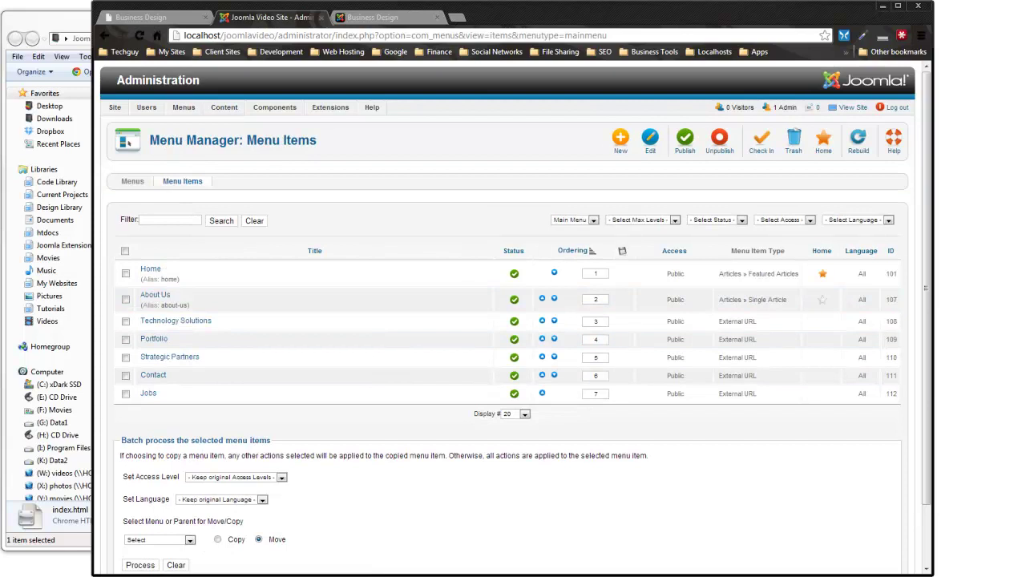
{"action": "mouse_move", "coordinate": [183, 107]}
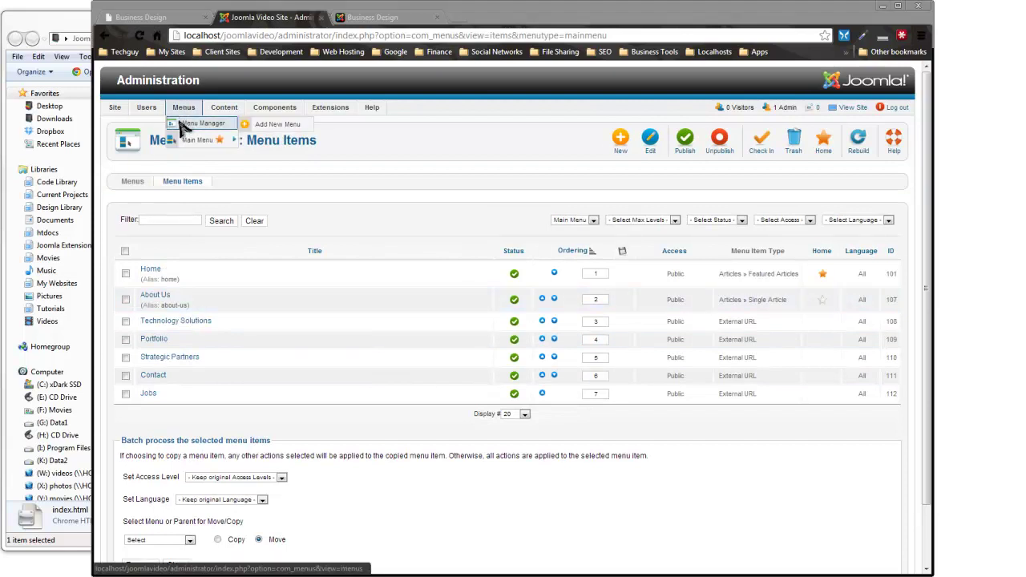
{"action": "left_click", "coordinate": [269, 133]}
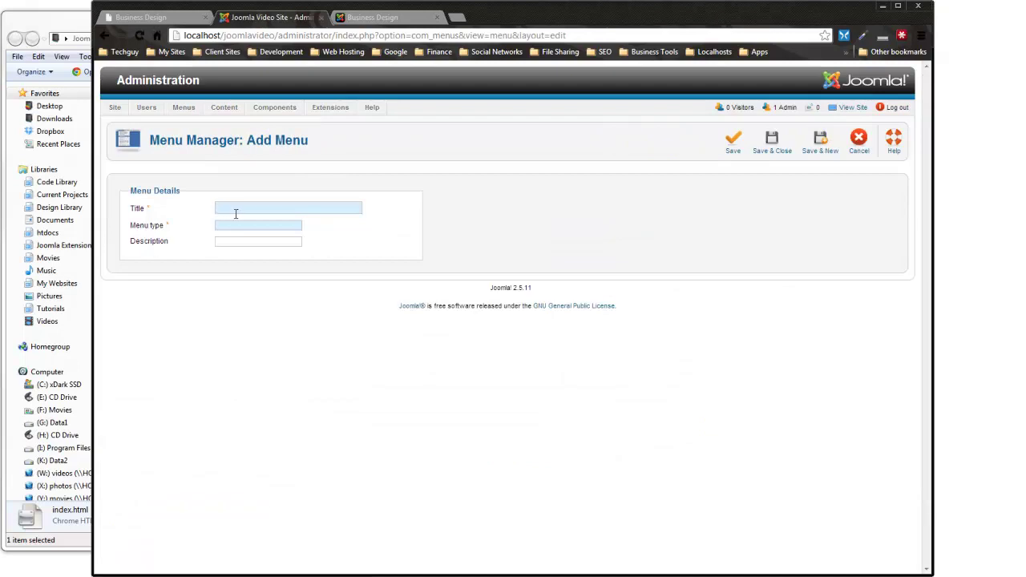
{"action": "type", "text": "Footer Menu"}
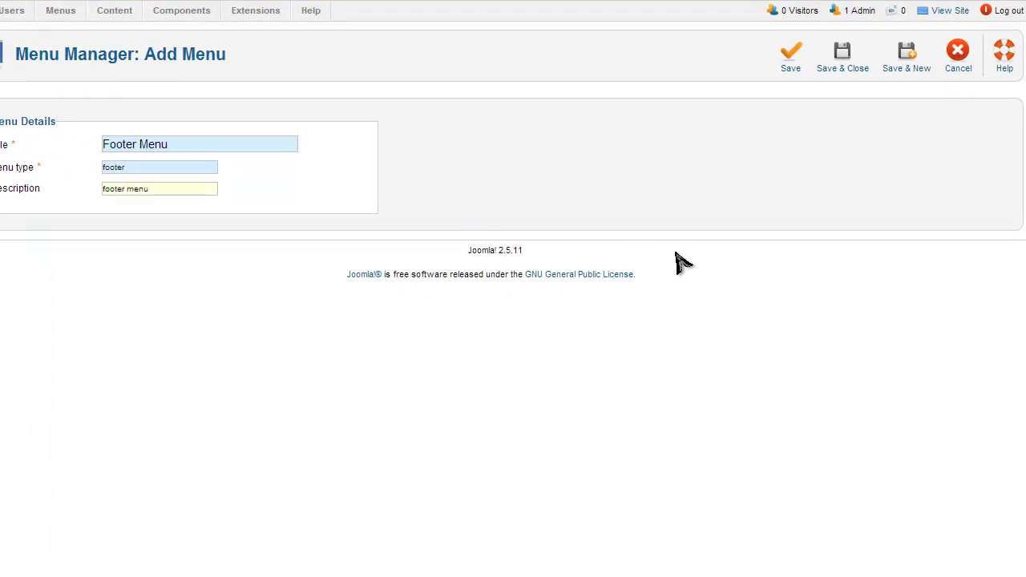
{"action": "left_click", "coordinate": [845, 67]}
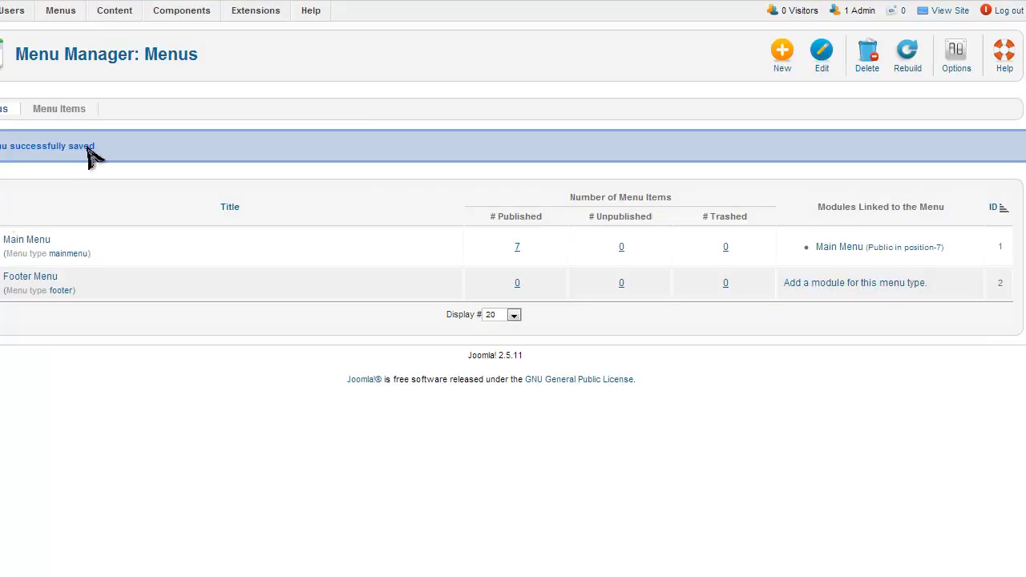
- Open the Main Menu's item list
{"action": "mouse_move", "coordinate": [60, 11]}
{"action": "mouse_move", "coordinate": [64, 34]}
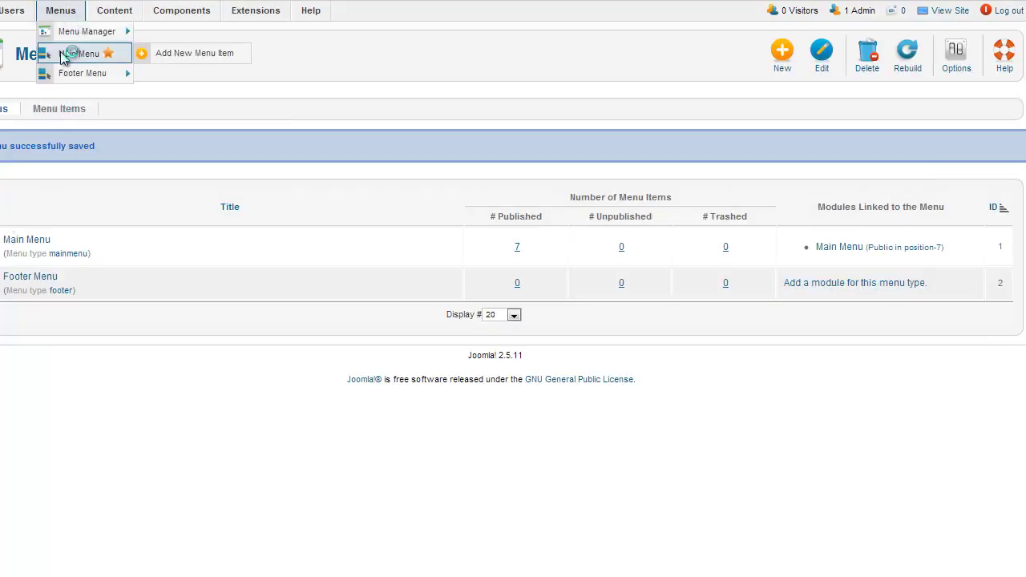
{"action": "left_click", "coordinate": [79, 54]}
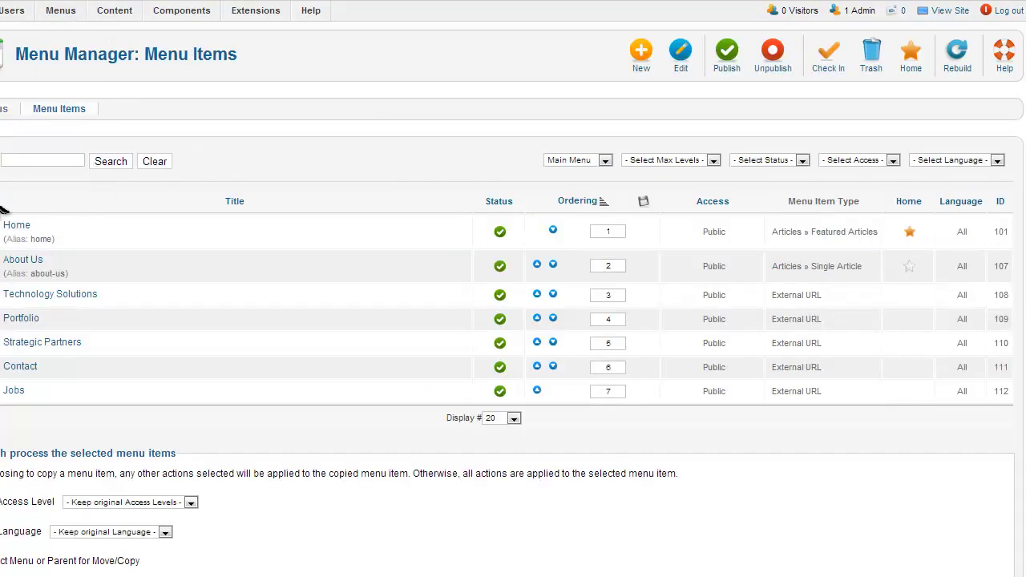
- Batch-copy the seven Main Menu items into the Footer Menu
{"action": "scroll", "coordinate": [100, 272], "scroll_direction": "down", "scroll_amount": 1}
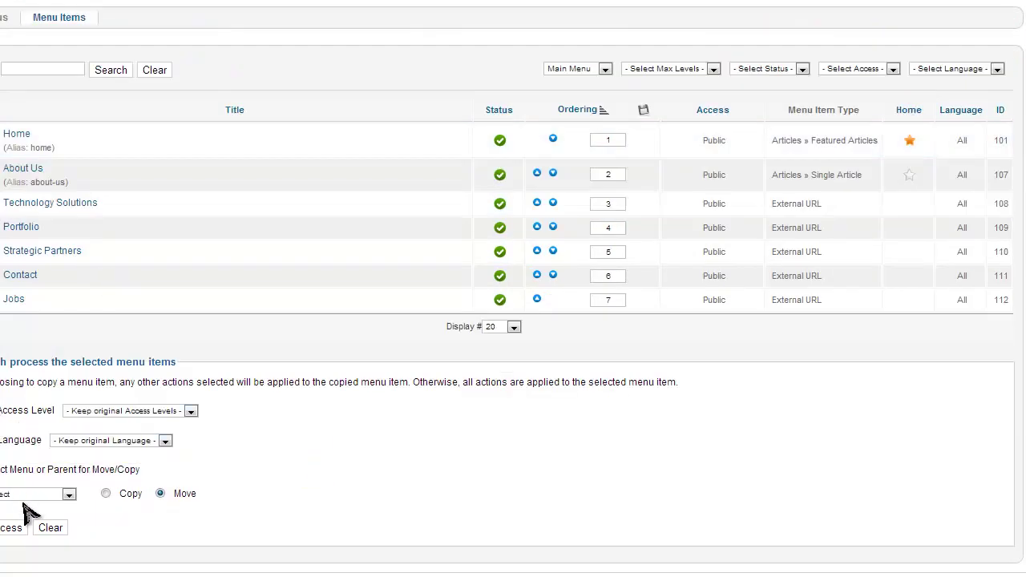
{"action": "left_click", "coordinate": [69, 494]}
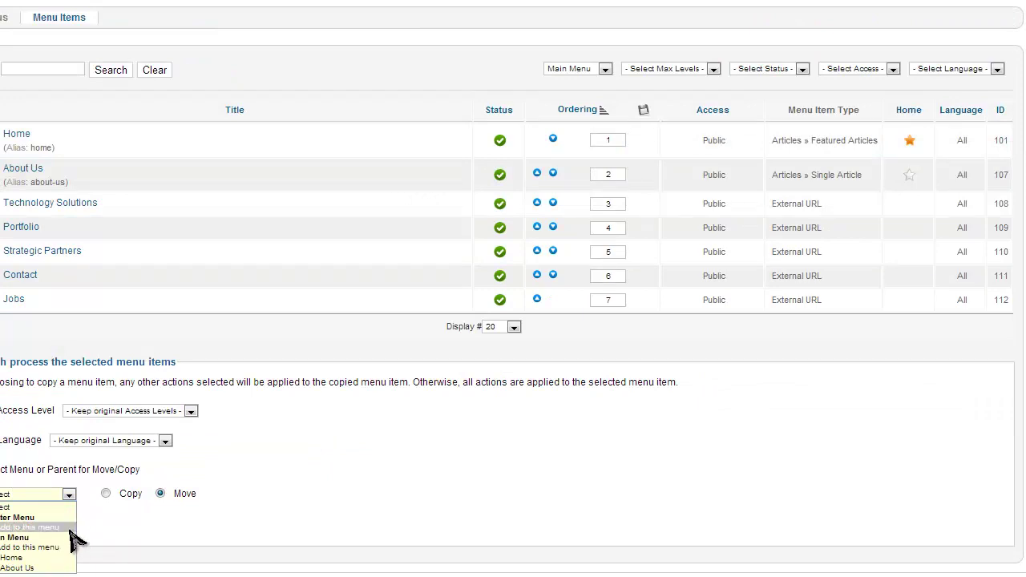
{"action": "left_click", "coordinate": [102, 532]}
{"action": "left_click", "coordinate": [106, 493]}
{"action": "left_click", "coordinate": [69, 495]}
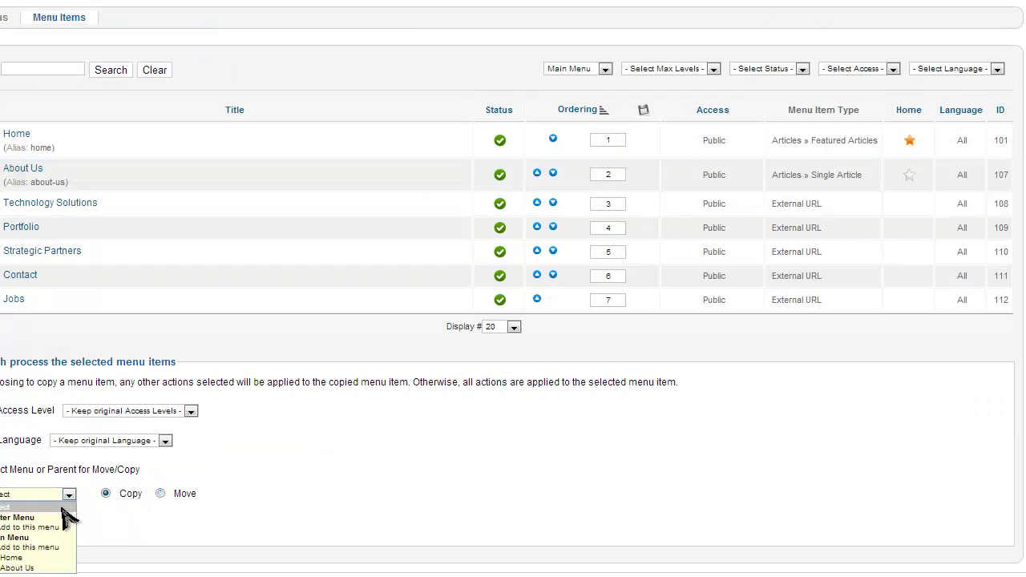
{"action": "left_click", "coordinate": [53, 536]}
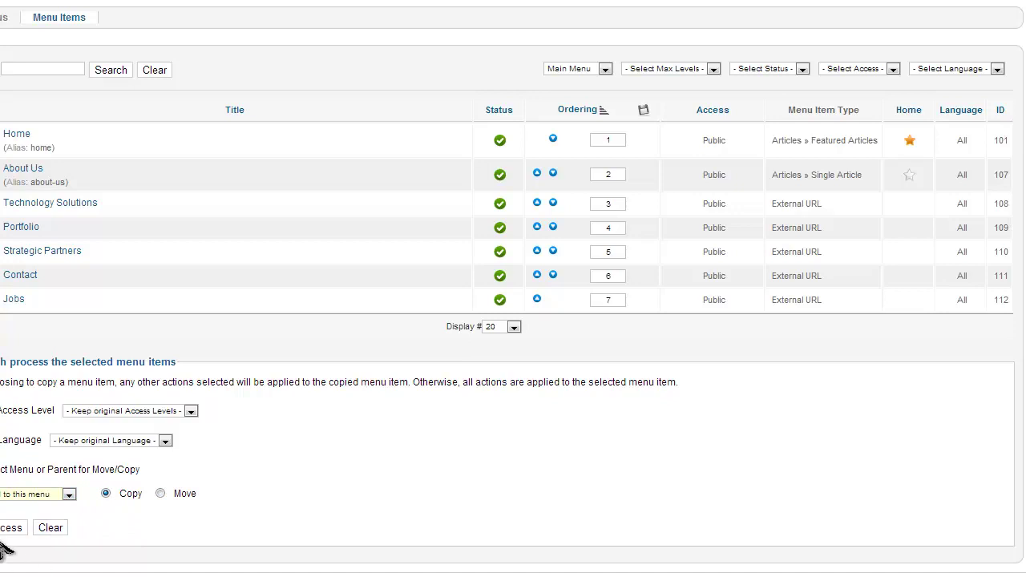
{"action": "left_click", "coordinate": [12, 528]}
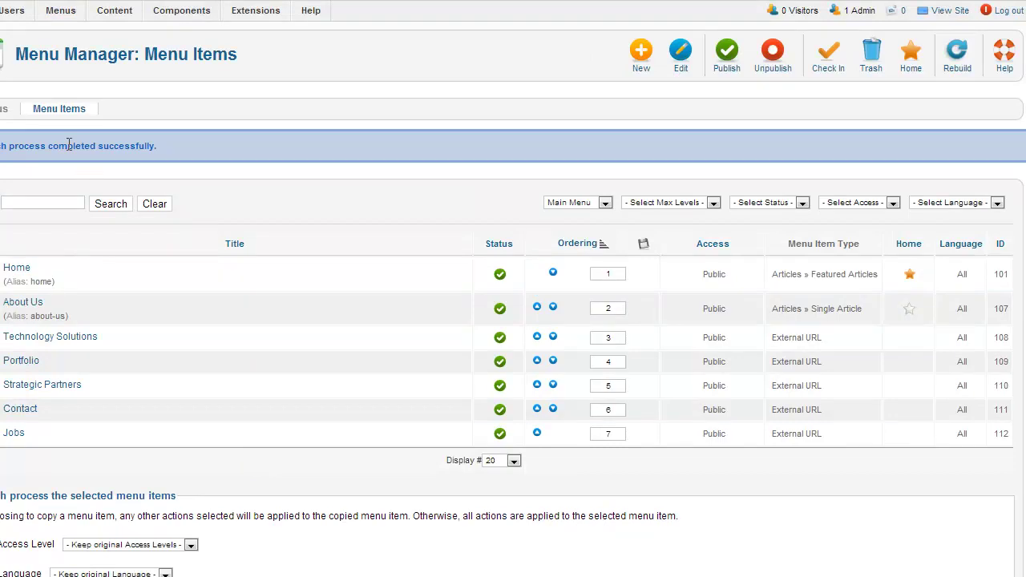
- Check the Footer Menu's copied items, switch back to Main Menu, and open Module Manager
{"action": "left_click", "coordinate": [605, 203]}
{"action": "left_click", "coordinate": [573, 217]}
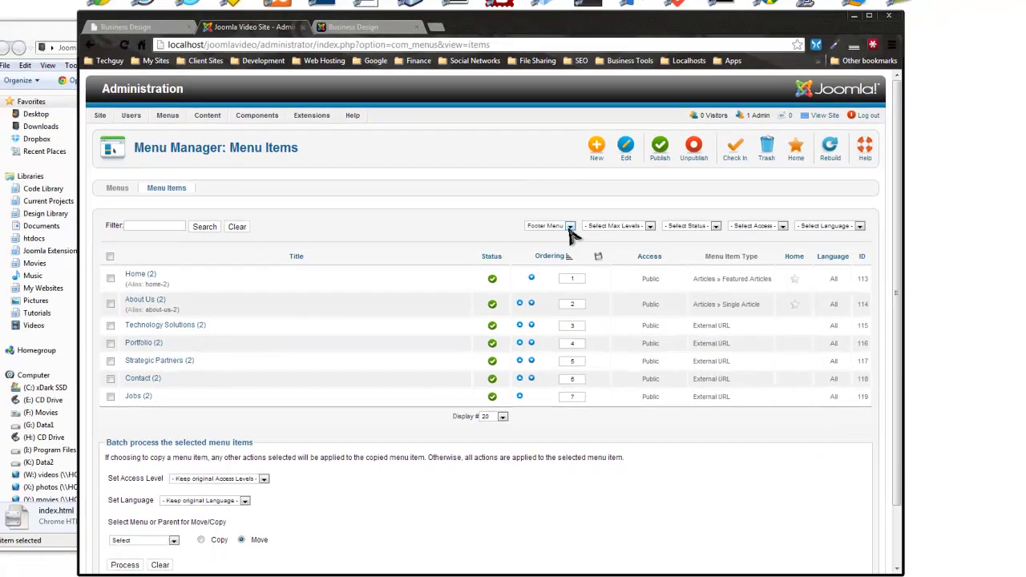
{"action": "left_click", "coordinate": [605, 161]}
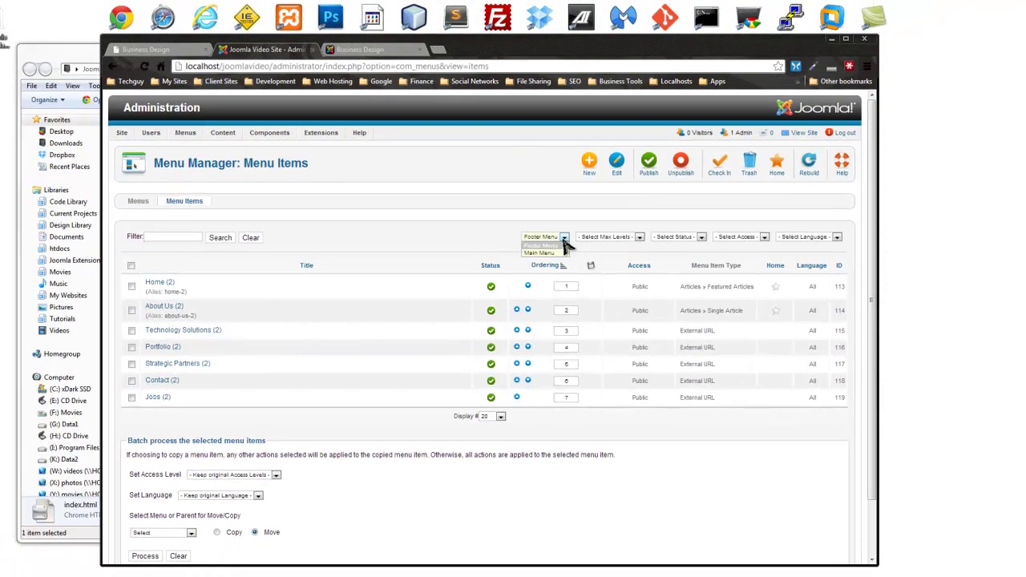
{"action": "left_click", "coordinate": [543, 253]}
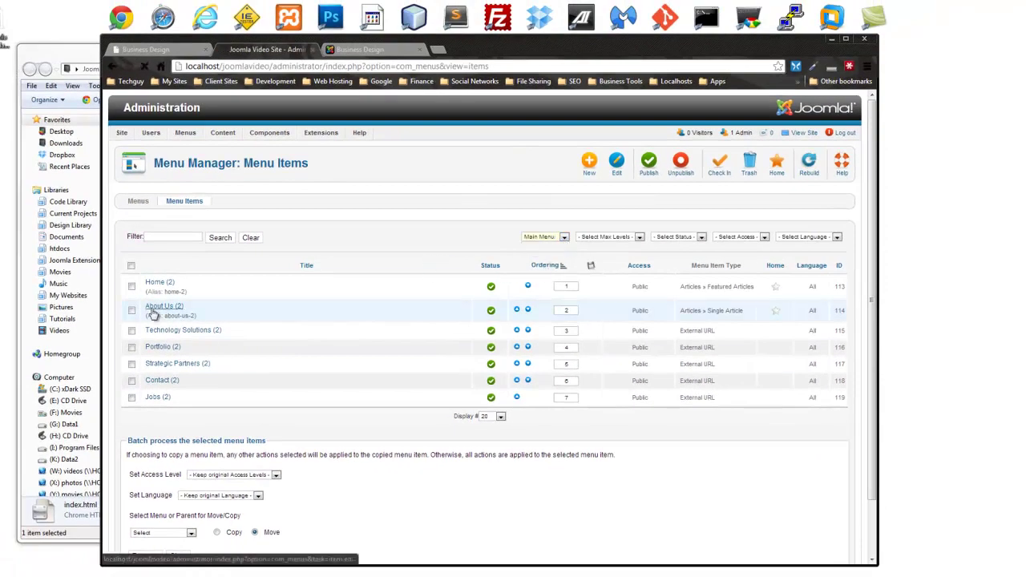
{"action": "left_click", "coordinate": [357, 50]}
{"action": "left_click", "coordinate": [290, 49]}
{"action": "mouse_move", "coordinate": [262, 151]}
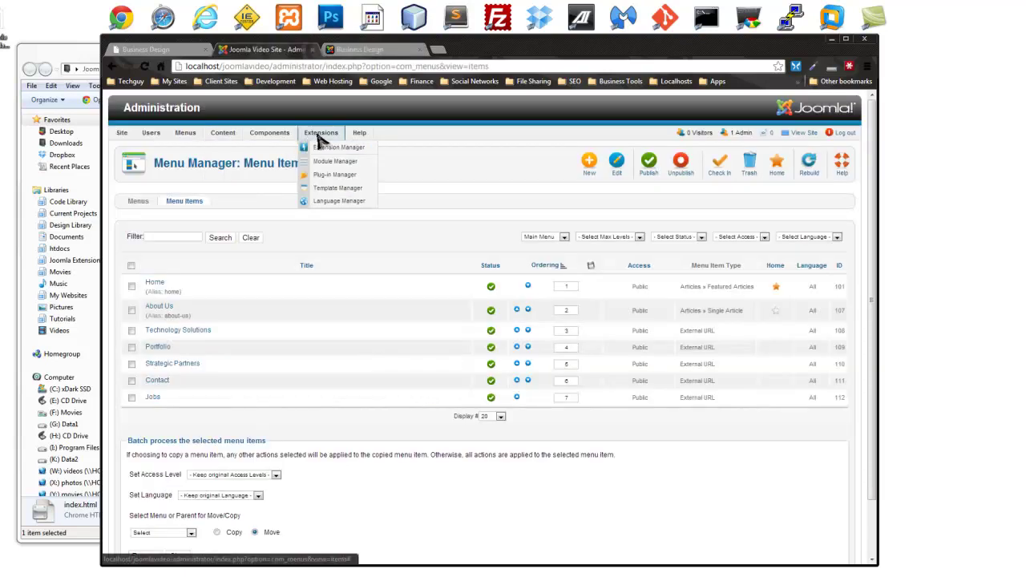
{"action": "left_click", "coordinate": [337, 160]}
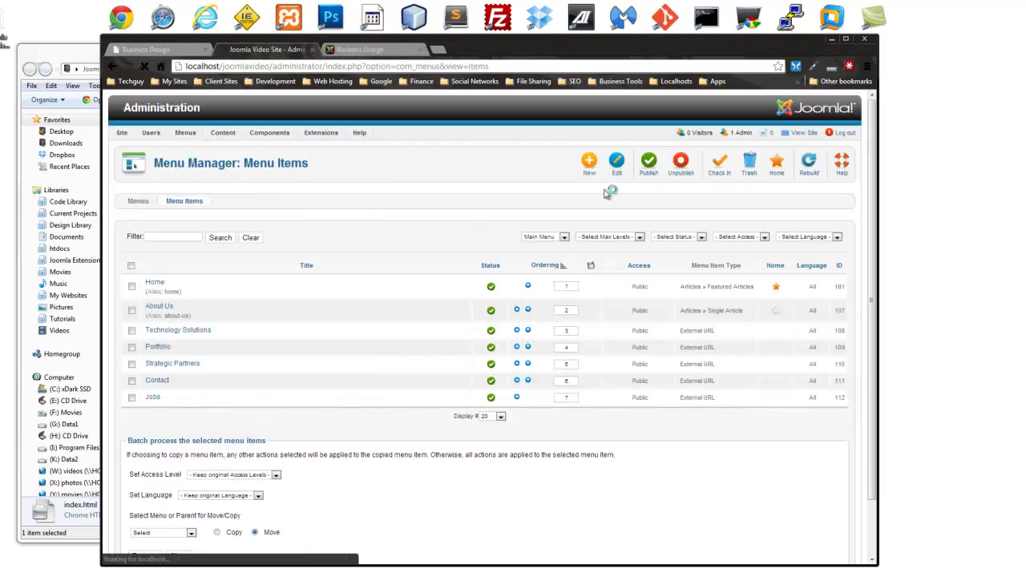
- Create a Menu module 'Footer Menu' with hidden title in footer-left, then Save & New
{"action": "left_click", "coordinate": [585, 165]}
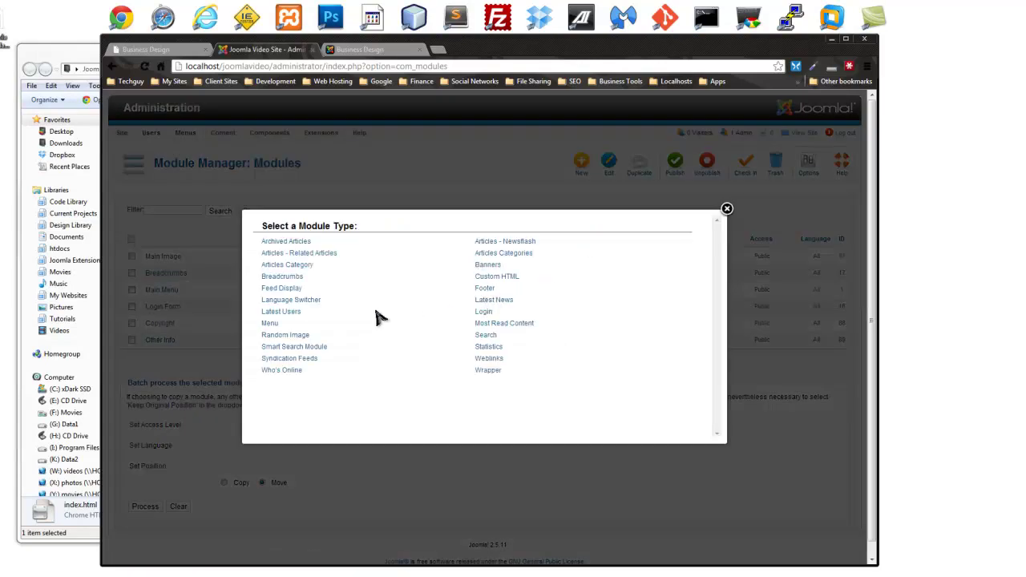
{"action": "left_click", "coordinate": [271, 324]}
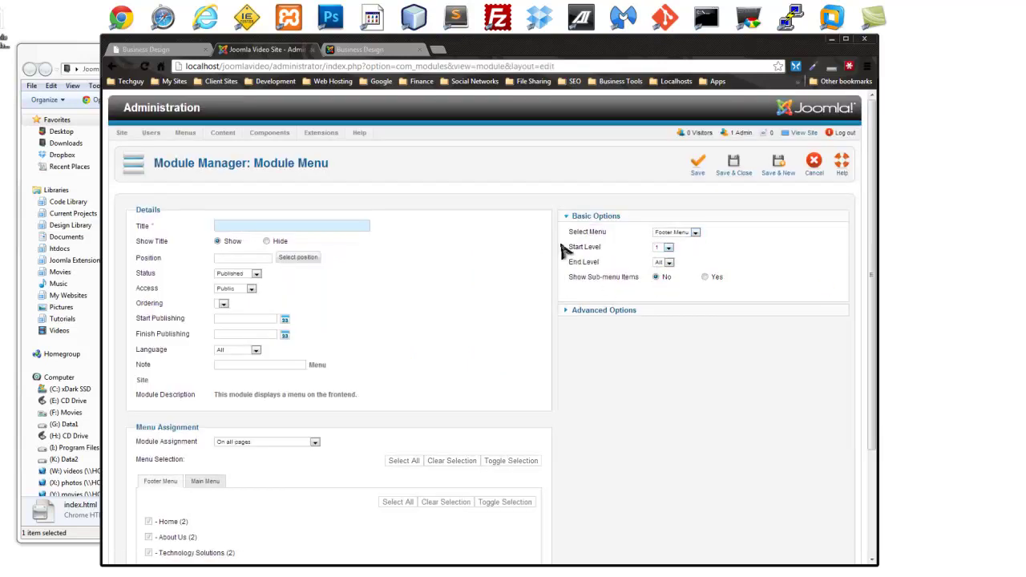
{"action": "type", "text": "Footer"}
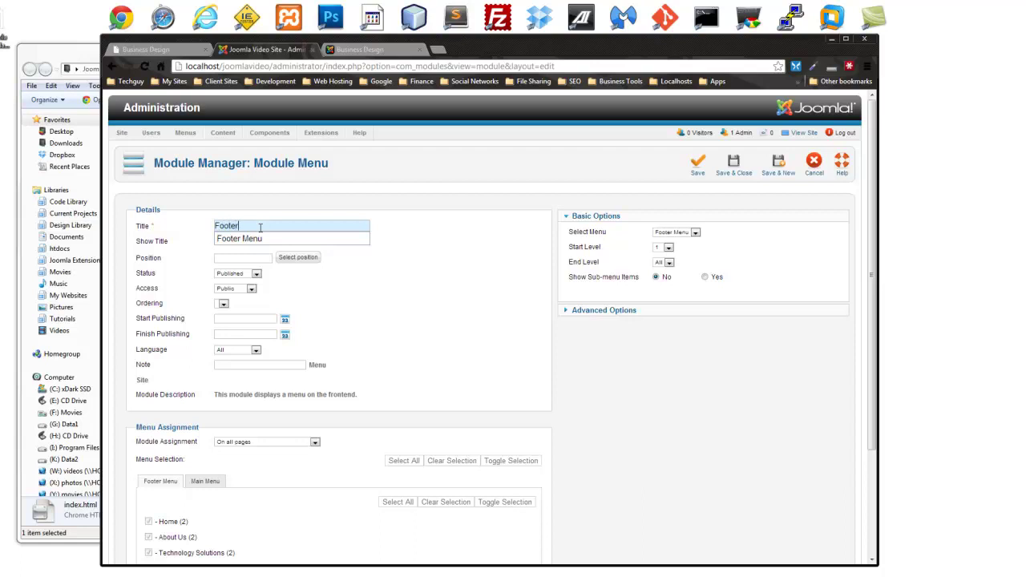
{"action": "type", "text": " Menu"}
{"action": "key", "text": "Escape"}
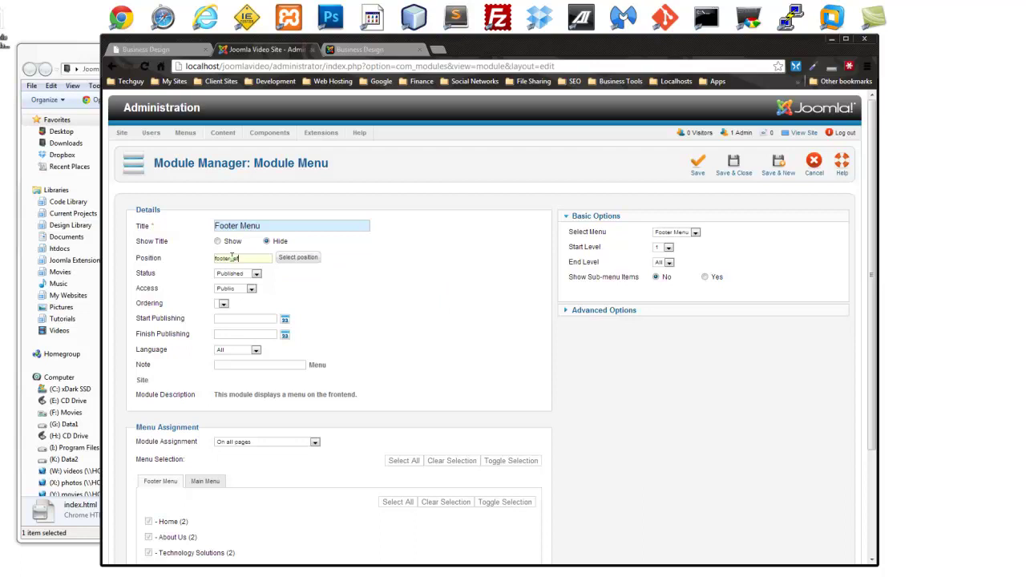
{"action": "scroll", "coordinate": [429, 337], "scroll_direction": "down", "scroll_amount": 3}
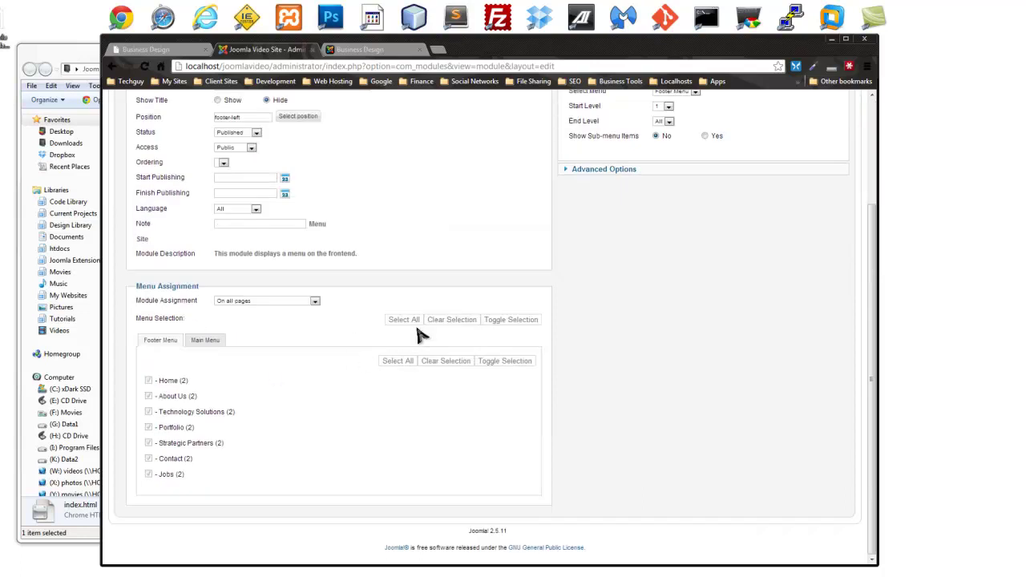
{"action": "scroll", "coordinate": [487, 345], "scroll_direction": "up", "scroll_amount": 3}
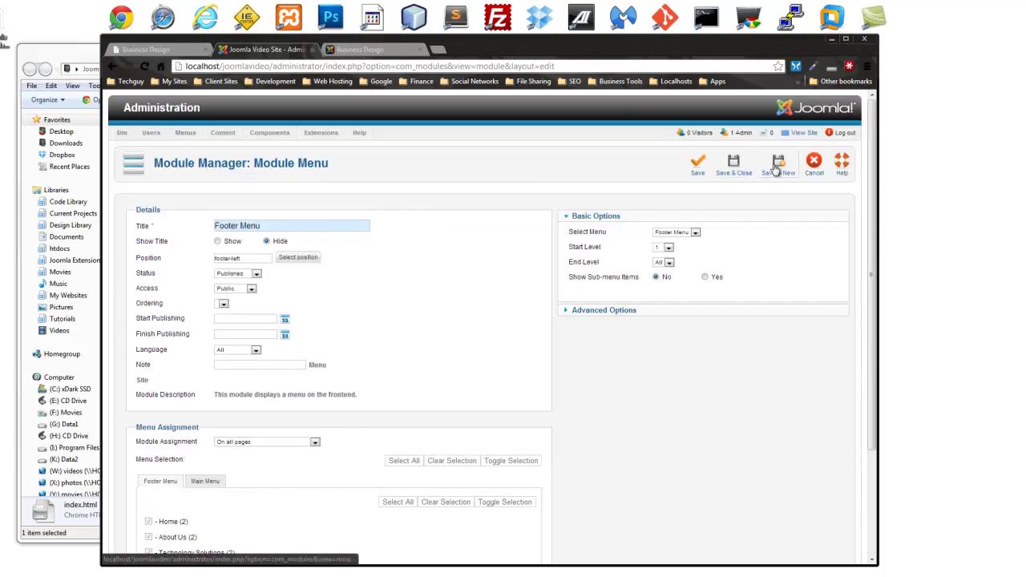
{"action": "left_click", "coordinate": [772, 173]}
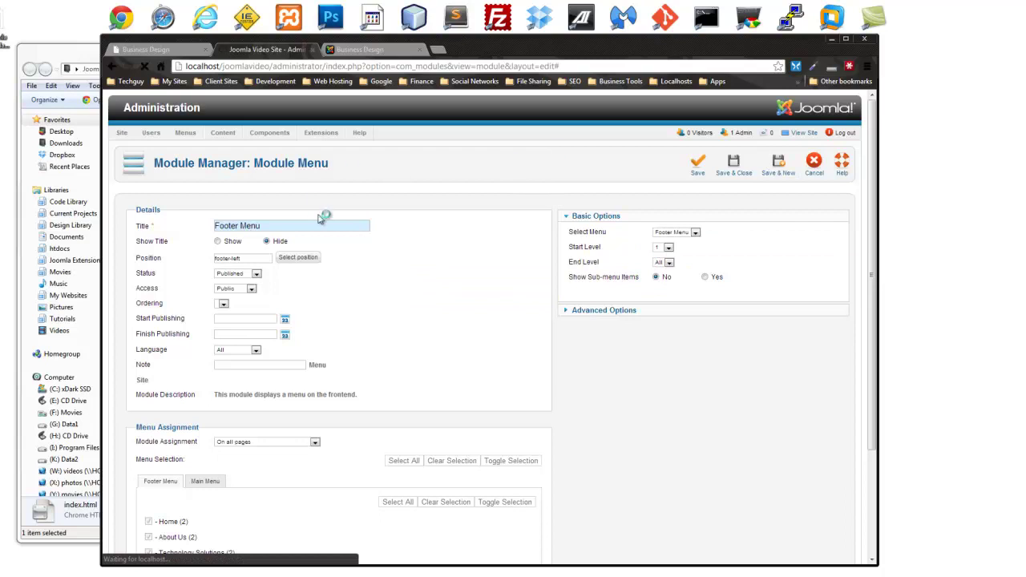
- Enter position footer-right and title Credit, check the template, then switch to the HTML source
{"action": "type", "text": "foo"}
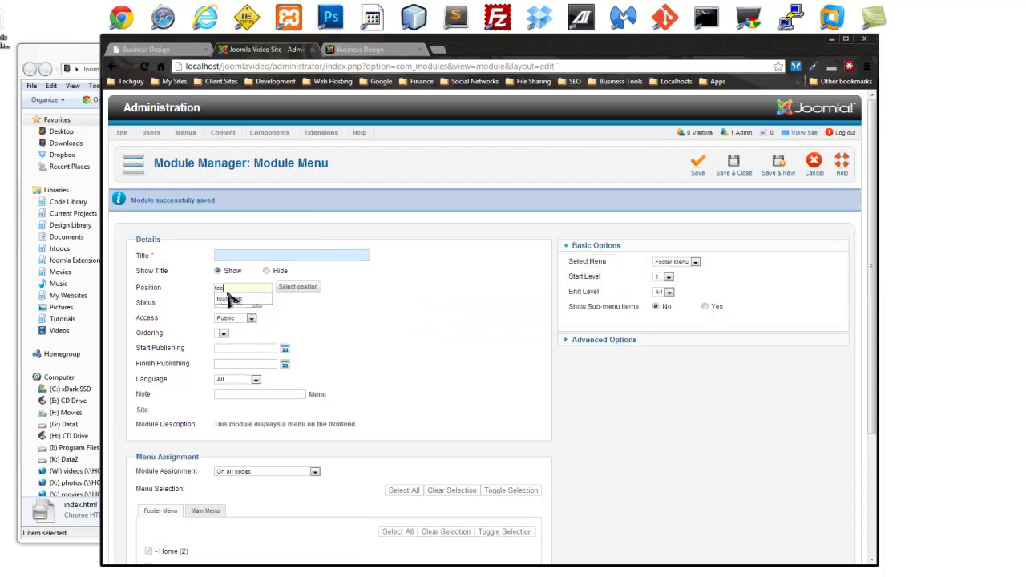
{"action": "type", "text": "terright"}
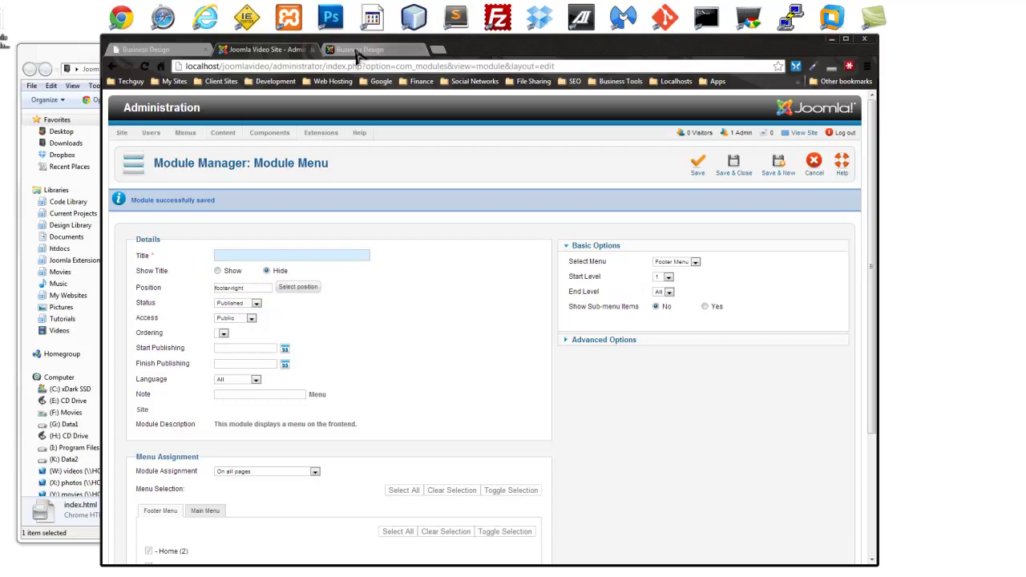
{"action": "type", "text": "Credit"}
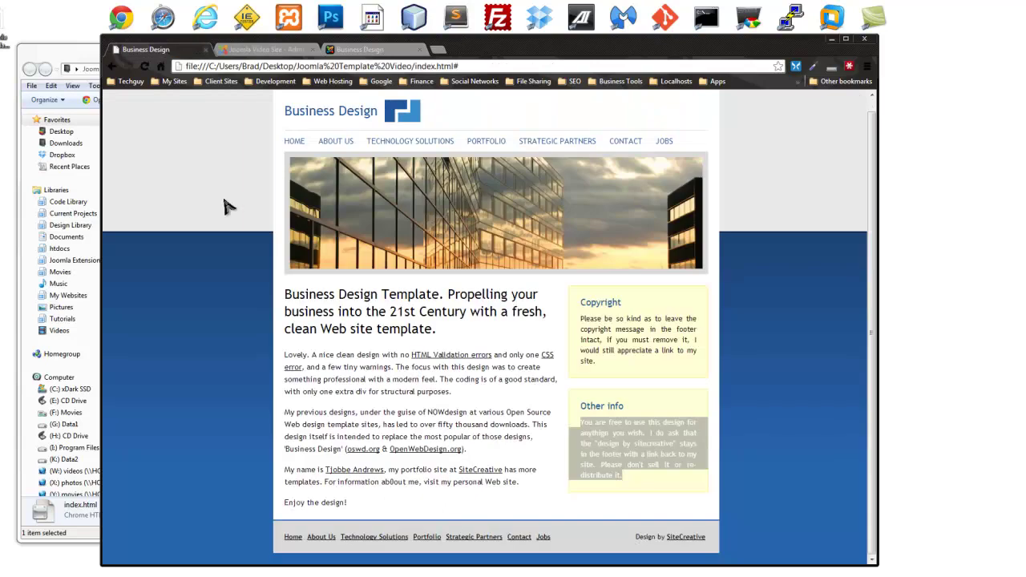
{"action": "left_click", "coordinate": [192, 50]}
{"action": "left_click", "coordinate": [269, 50]}
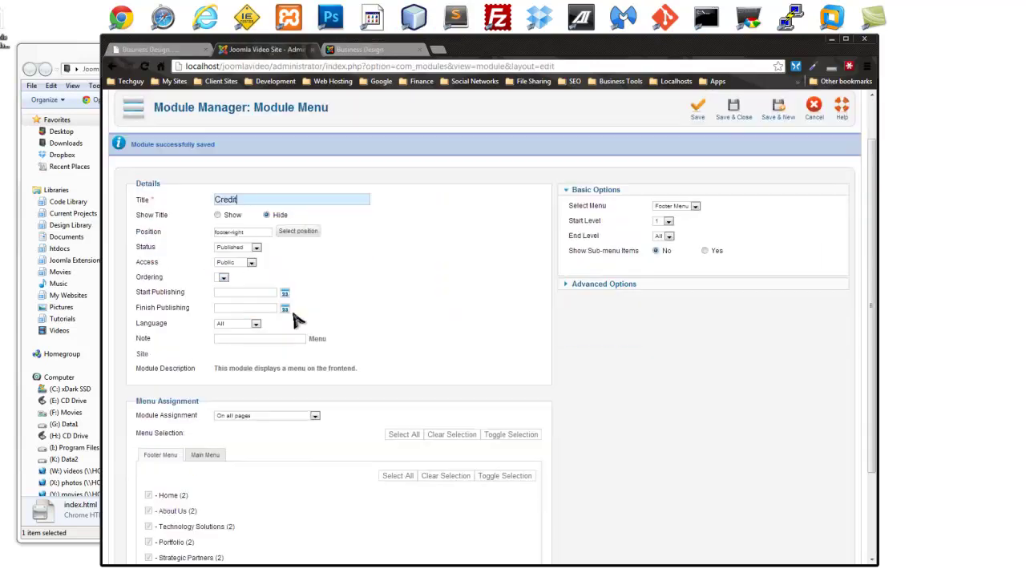
{"action": "left_click", "coordinate": [178, 51]}
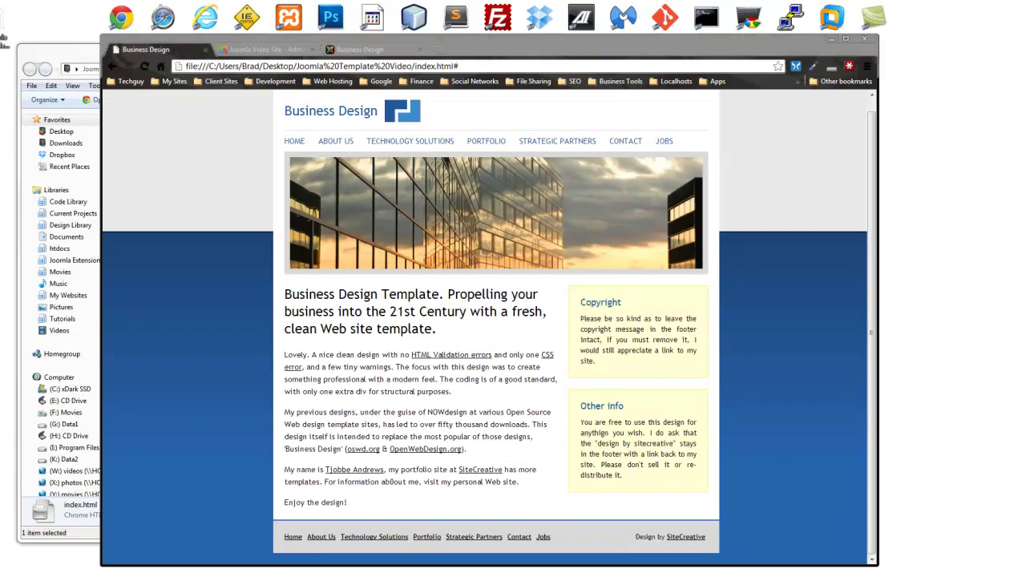
{"action": "key", "text": "alt+Tab"}
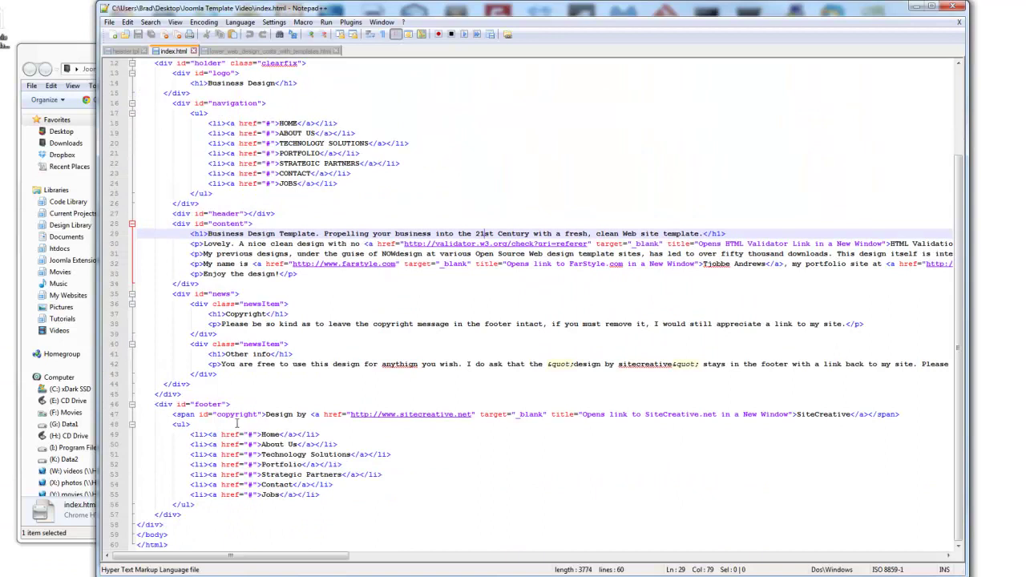
- Copy line 47's copyright span from index.html and return to the Joomla module form
{"action": "left_click_drag", "start_coordinate": [172, 415], "coordinate": [903, 414]}
{"action": "right_click", "coordinate": [888, 423]}
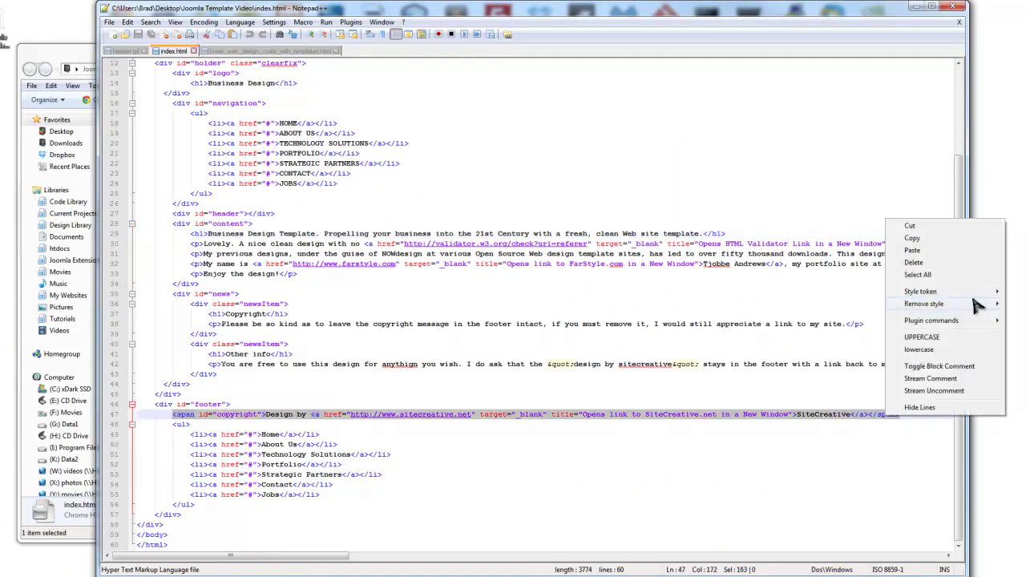
{"action": "left_click", "coordinate": [922, 239]}
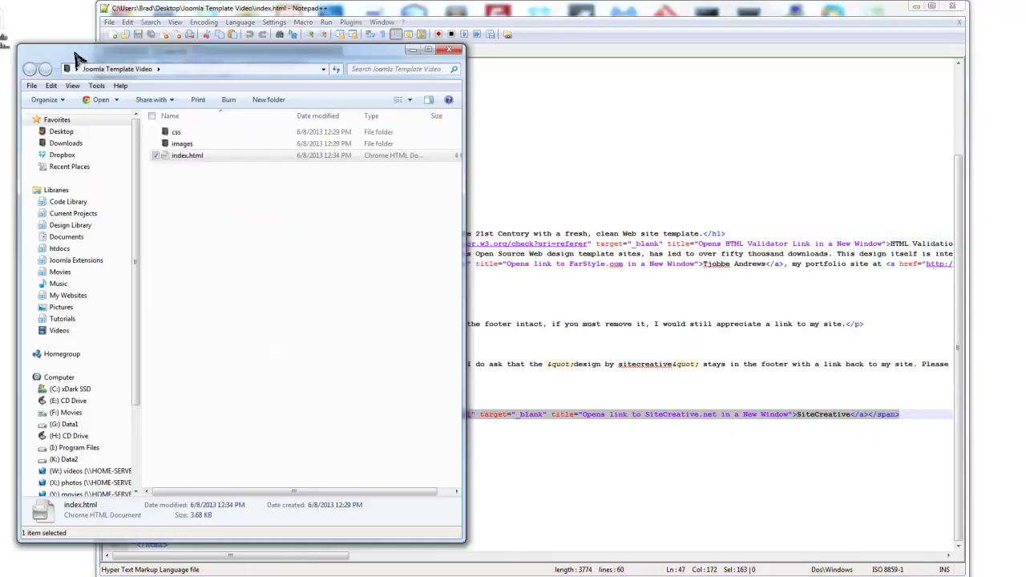
{"action": "left_click", "coordinate": [916, 6]}
{"action": "left_click", "coordinate": [797, 177]}
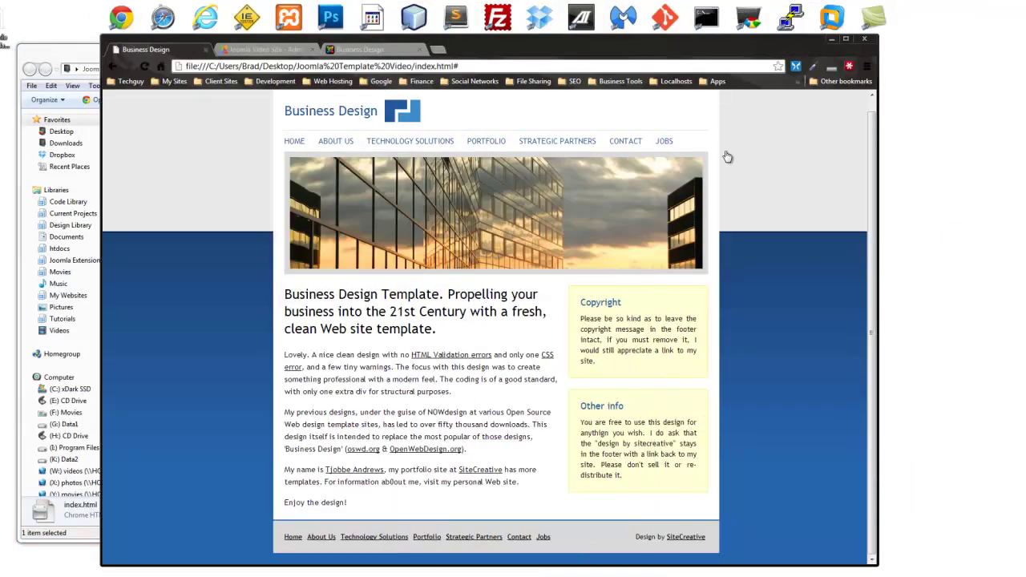
{"action": "left_click", "coordinate": [249, 50]}
{"action": "scroll", "coordinate": [311, 399], "scroll_direction": "down", "scroll_amount": 3}
{"action": "scroll", "coordinate": [313, 398], "scroll_direction": "up", "scroll_amount": 3}
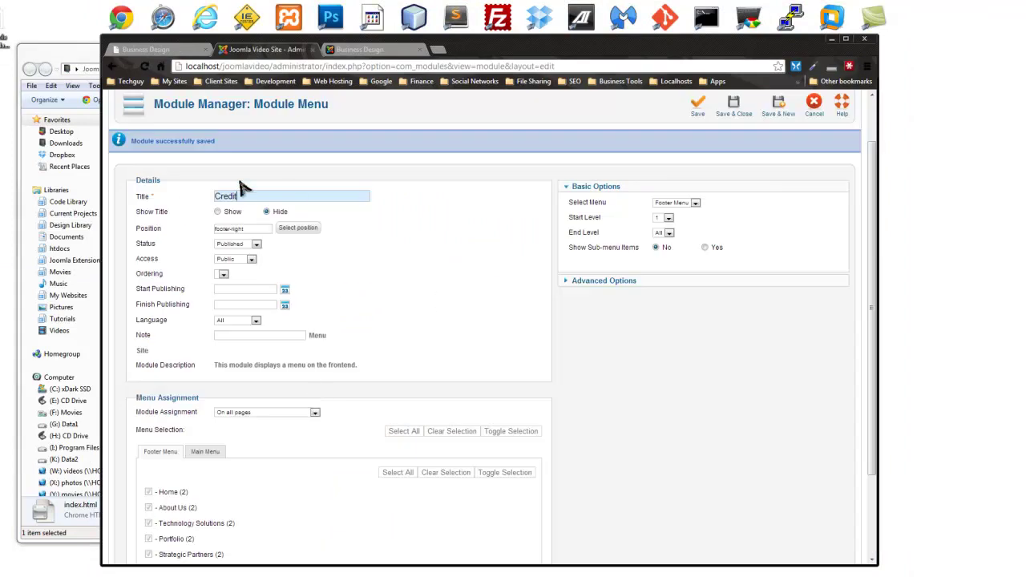
- Discard the menu module, start a new Custom HTML module, and paste the copyright span
{"action": "left_click", "coordinate": [814, 108]}
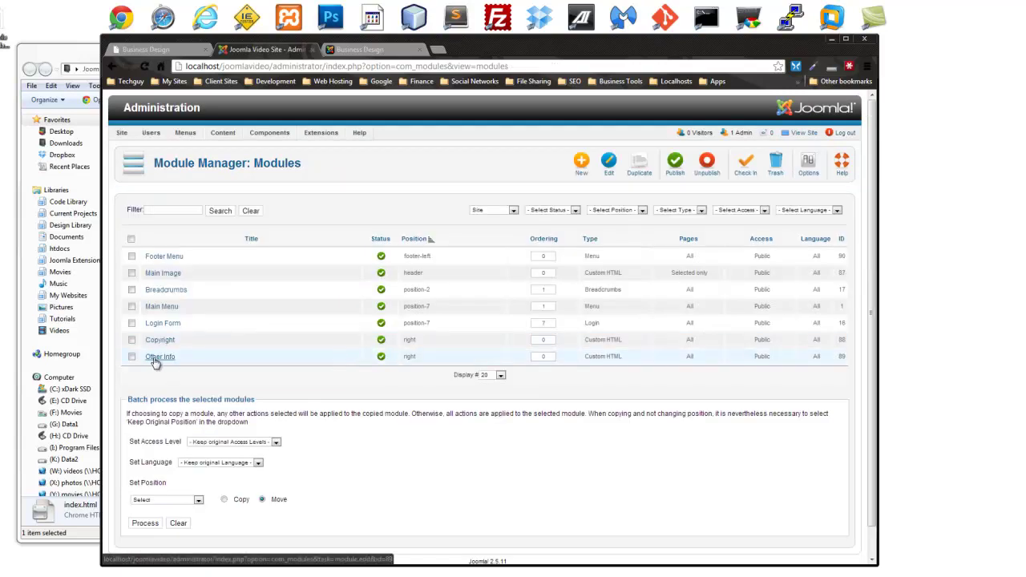
{"action": "left_click", "coordinate": [583, 165]}
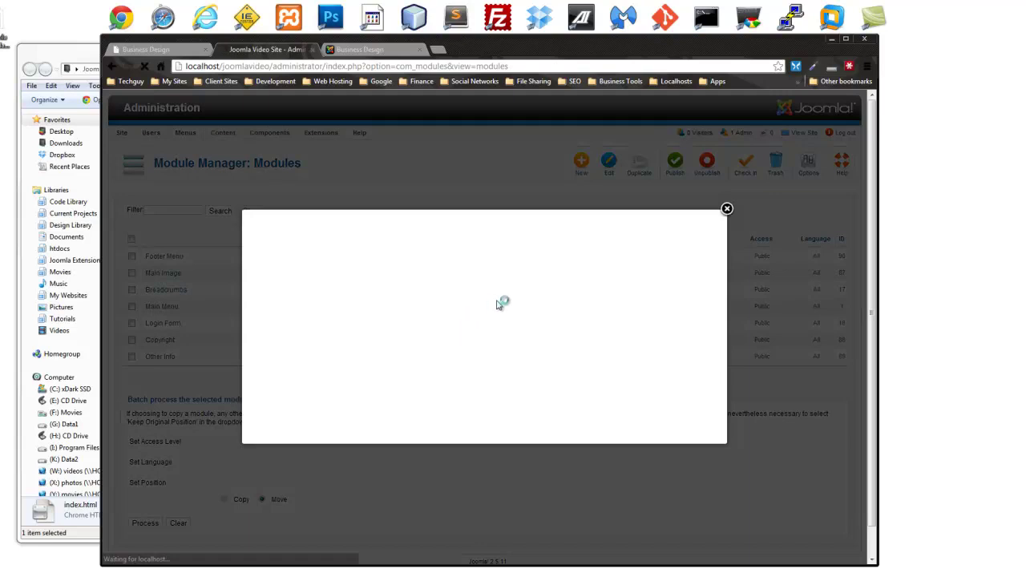
{"action": "mouse_move", "coordinate": [518, 332]}
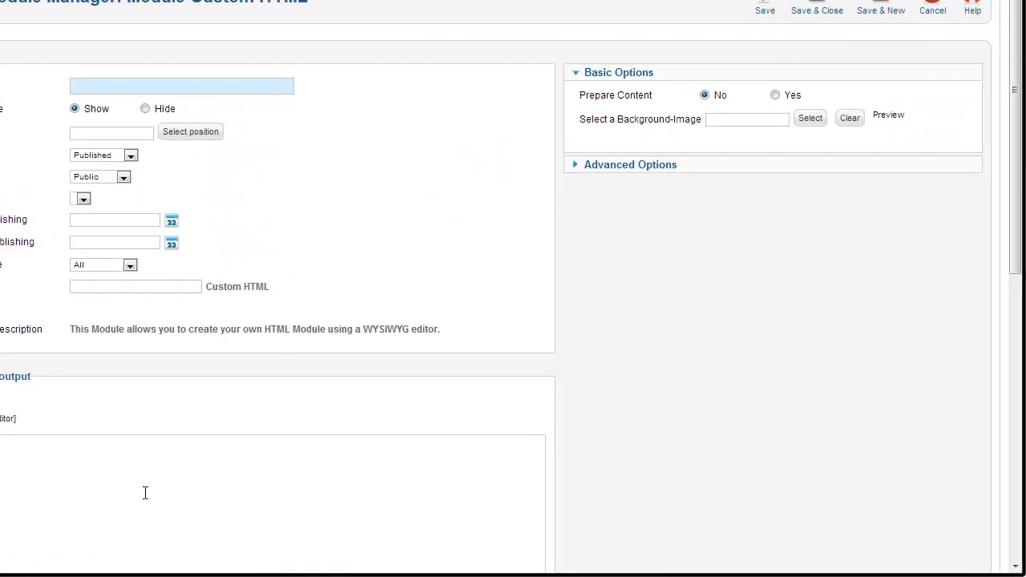
{"action": "key", "text": "ctrl+v"}
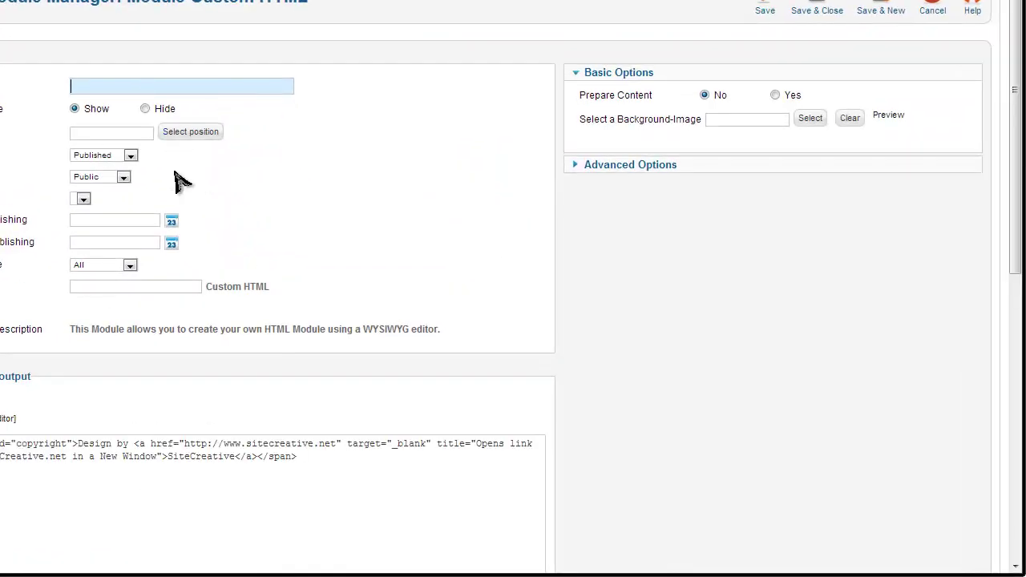
- Title it Credit, set position footer-right, hide the title, and save and close
{"action": "type", "text": "Credit"}
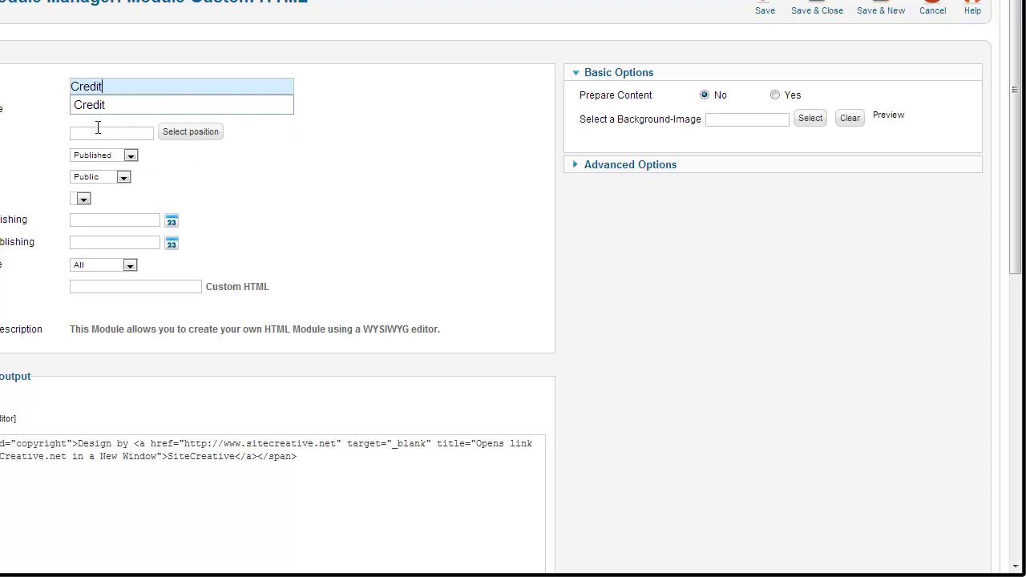
{"action": "left_click", "coordinate": [114, 135]}
{"action": "type", "text": "footer-right"}
{"action": "left_click", "coordinate": [113, 149]}
{"action": "left_click", "coordinate": [145, 109]}
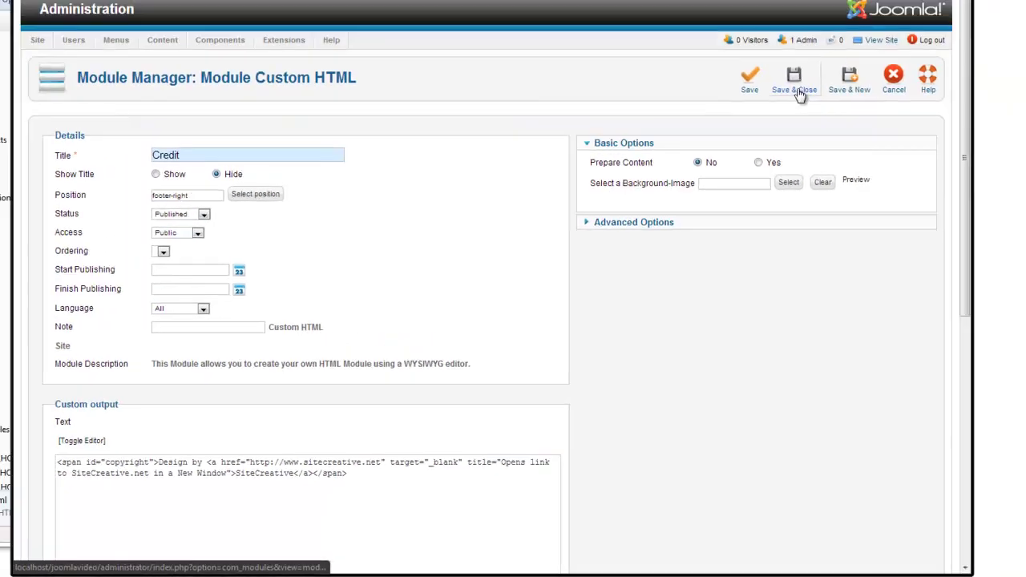
{"action": "right_click", "coordinate": [629, 497]}
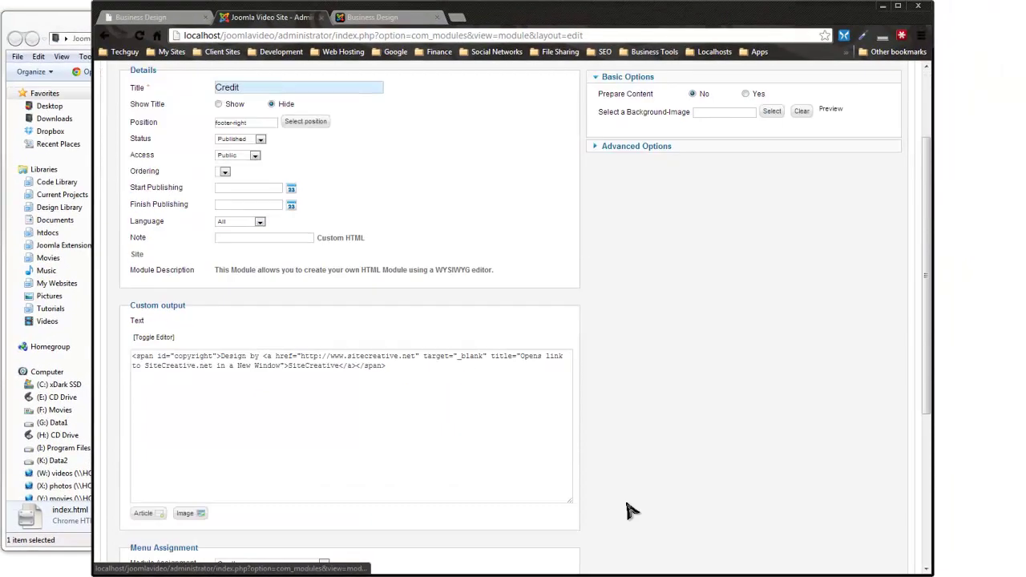
{"action": "scroll", "coordinate": [648, 456], "scroll_direction": "down", "scroll_amount": 5}
{"action": "scroll", "coordinate": [619, 332], "scroll_direction": "up", "scroll_amount": 5}
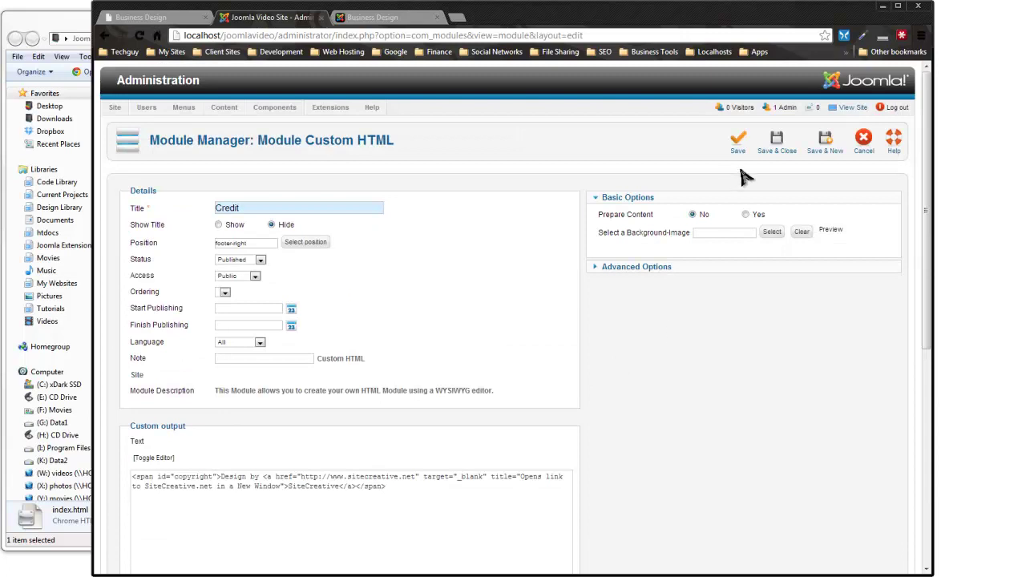
{"action": "left_click", "coordinate": [774, 145]}
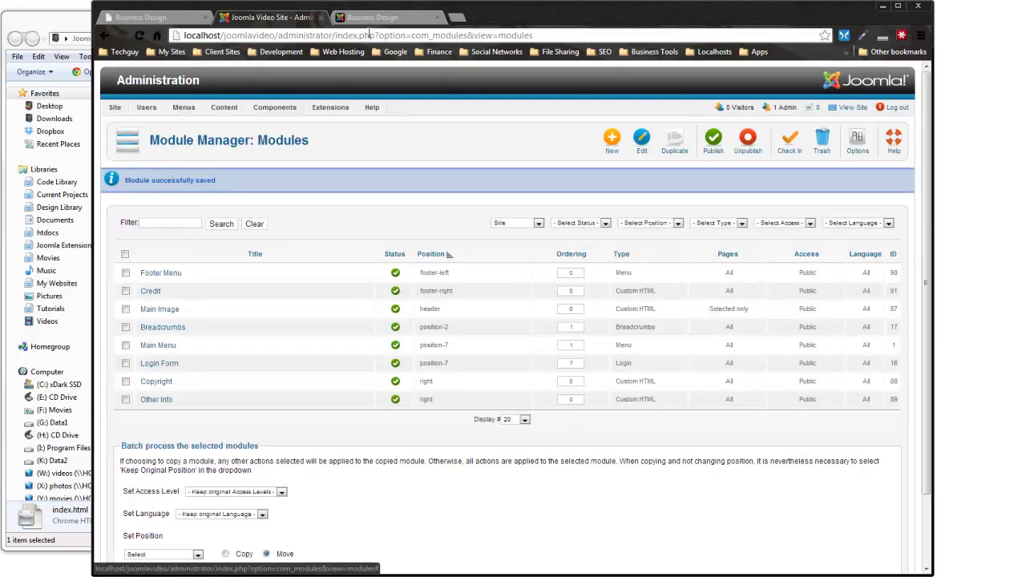
- Compare the live site frontend with the original template page
{"action": "left_click", "coordinate": [377, 18]}
{"action": "left_click", "coordinate": [284, 18]}
{"action": "left_click", "coordinate": [193, 18]}
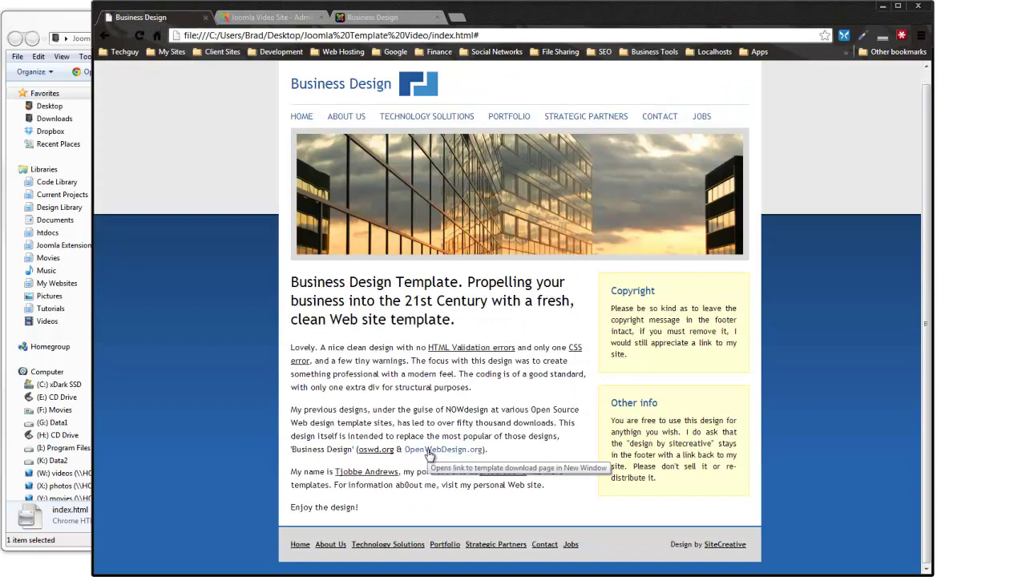